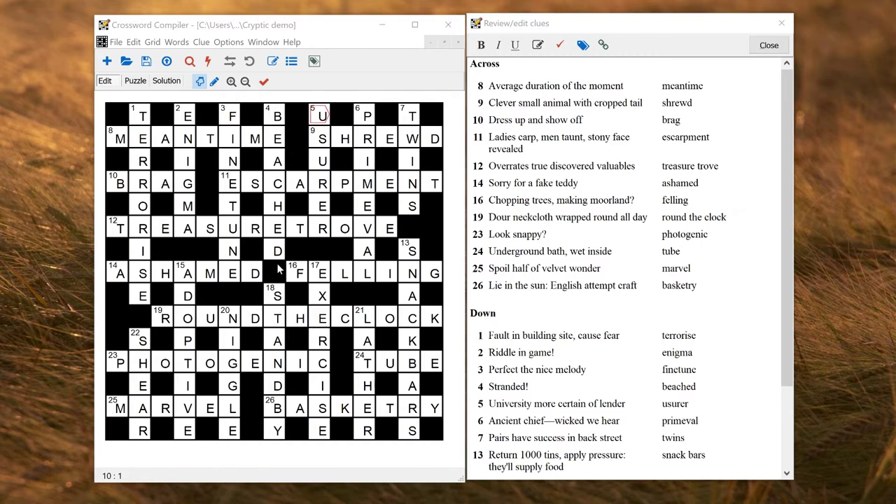
# Close the clue review window, leaving only the filled Cryptic demo grid
pyautogui.click(773, 45)
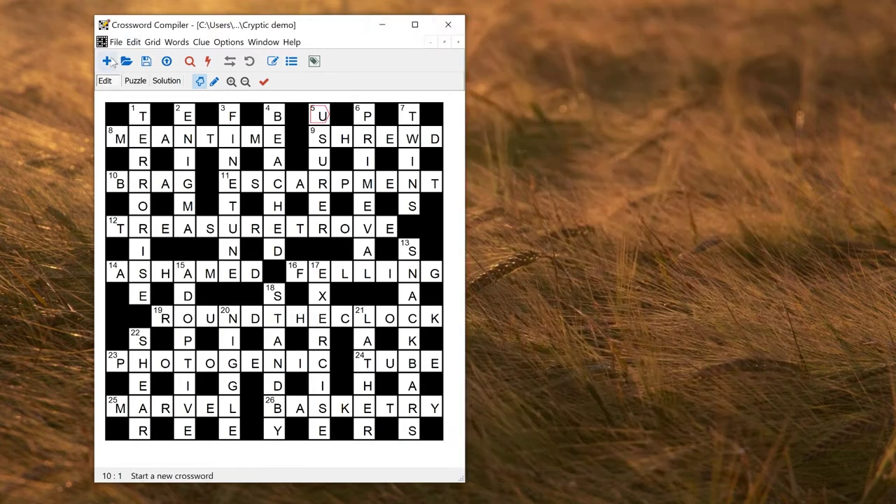
# Start a new cryptic crossword and reach the grid-size step at 15 x 15
pyautogui.click(107, 62)
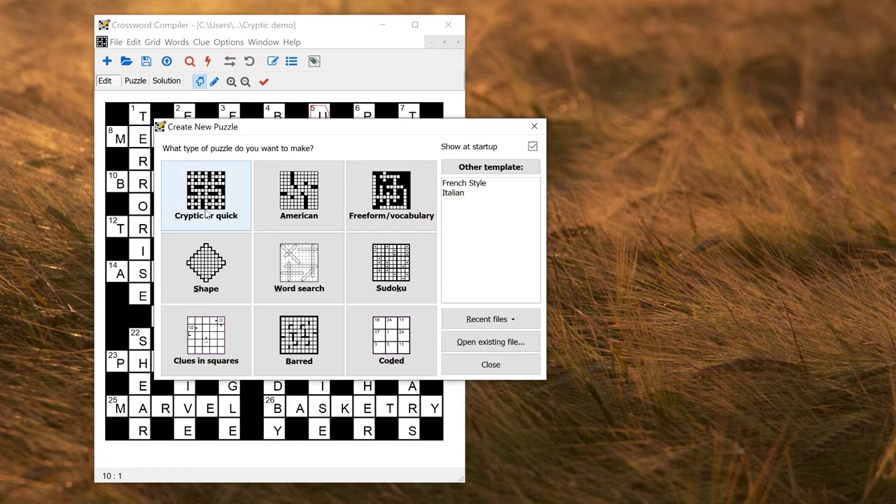
pyautogui.click(206, 214)
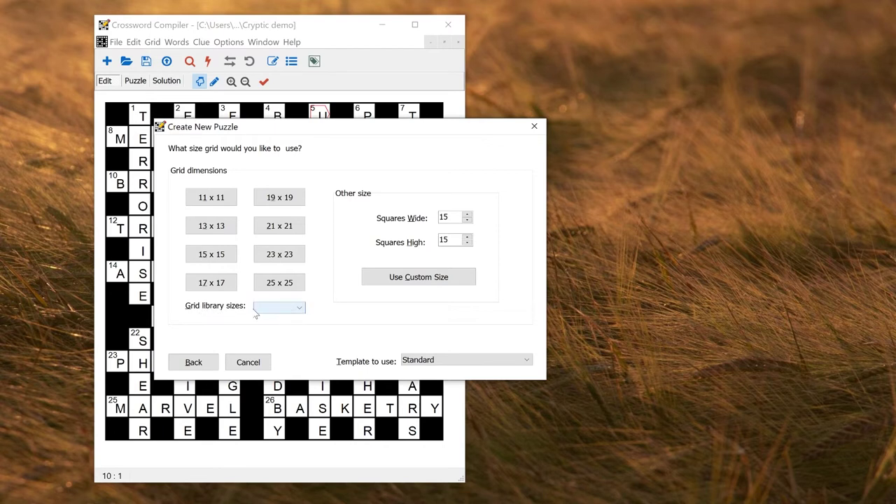
pyautogui.click(279, 312)
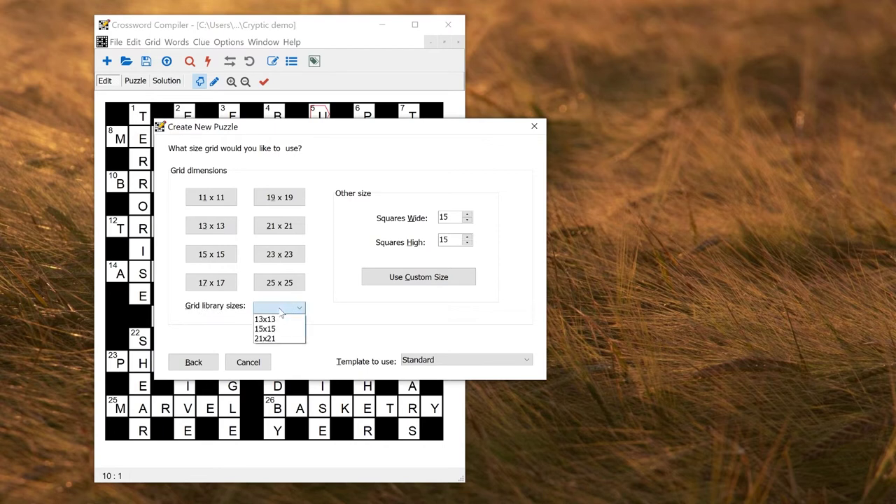
pyautogui.click(333, 333)
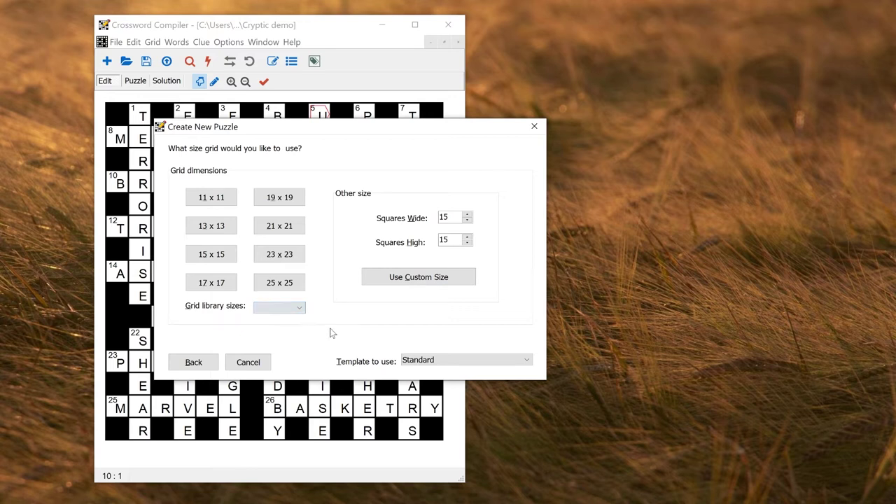
# Preview 15 x 15 patterns such as 29-Word 147-Letters, 30-Word 137-Letters and 36-Word 156-Letters
pyautogui.click(218, 259)
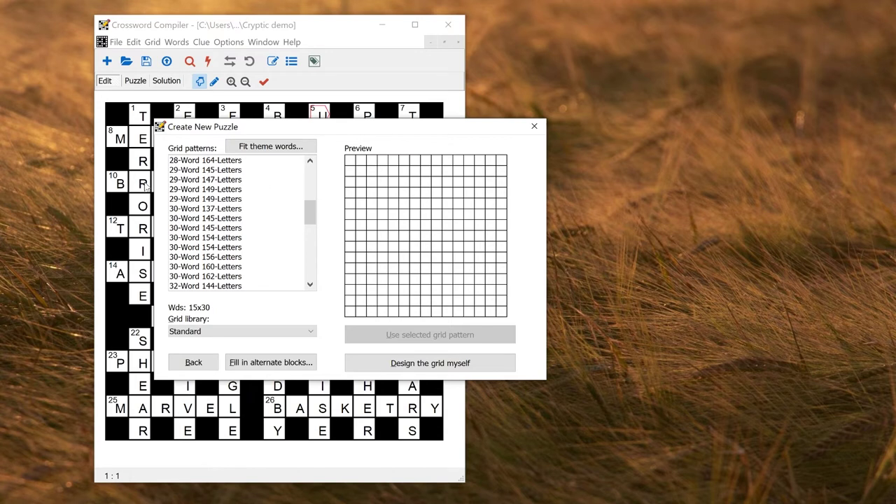
pyautogui.click(196, 180)
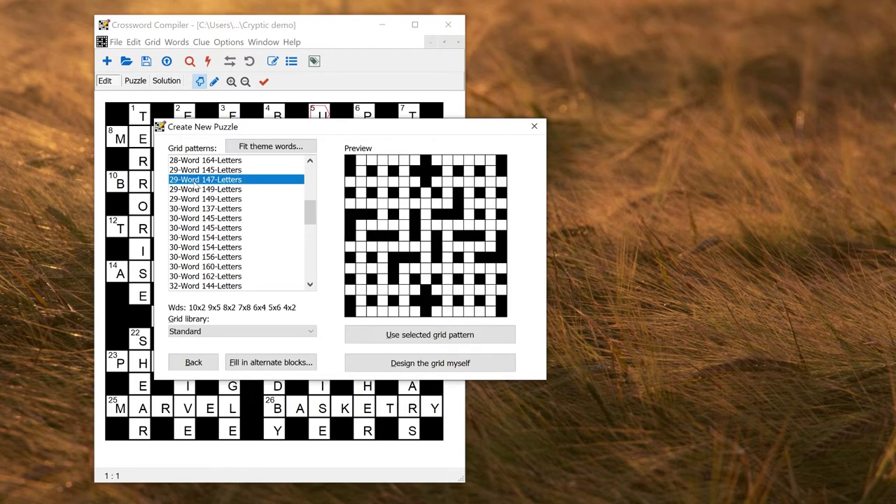
pyautogui.click(213, 209)
pyautogui.click(280, 229)
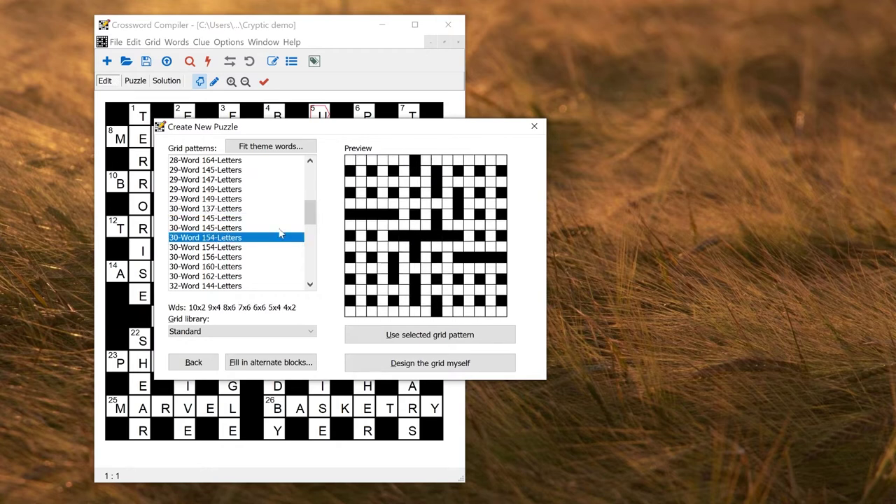
pyautogui.moveTo(308, 210); pyautogui.dragTo(311, 261)
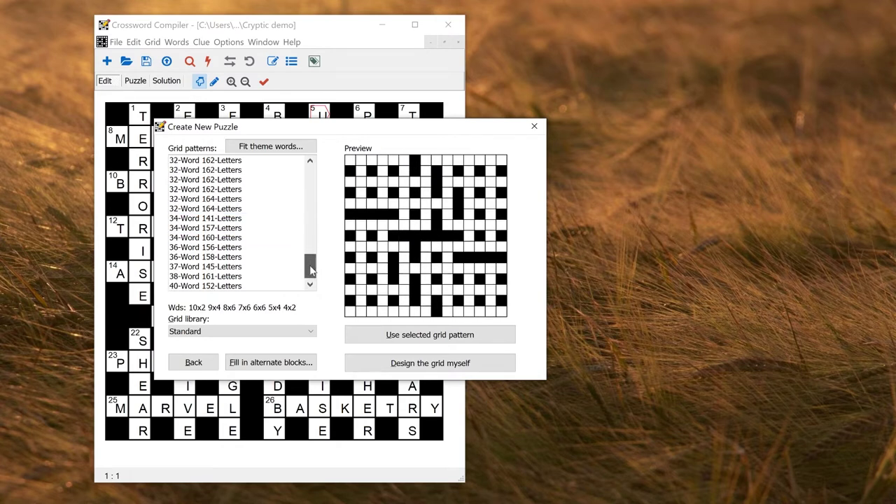
pyautogui.click(213, 248)
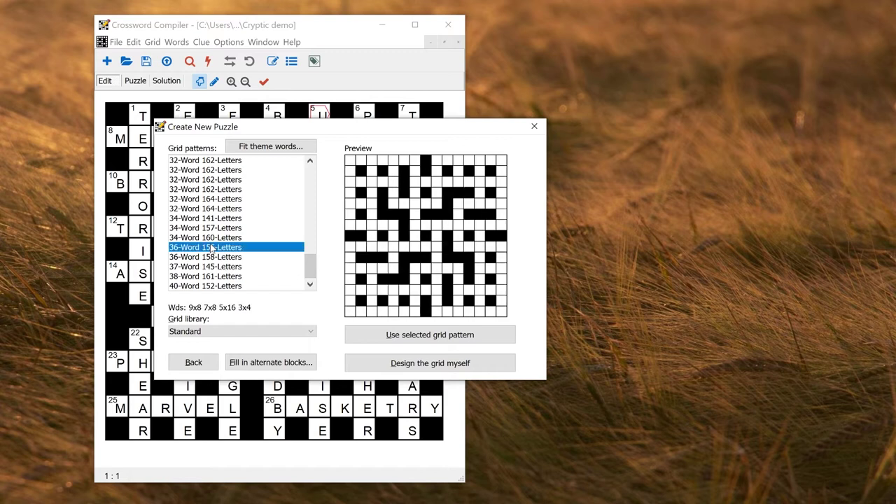
pyautogui.moveTo(313, 265); pyautogui.dragTo(311, 180)
# Compare the 26-Word 149 and 28-Word 160 patterns, then adopt 28-Word 162-Letters
pyautogui.click(241, 189)
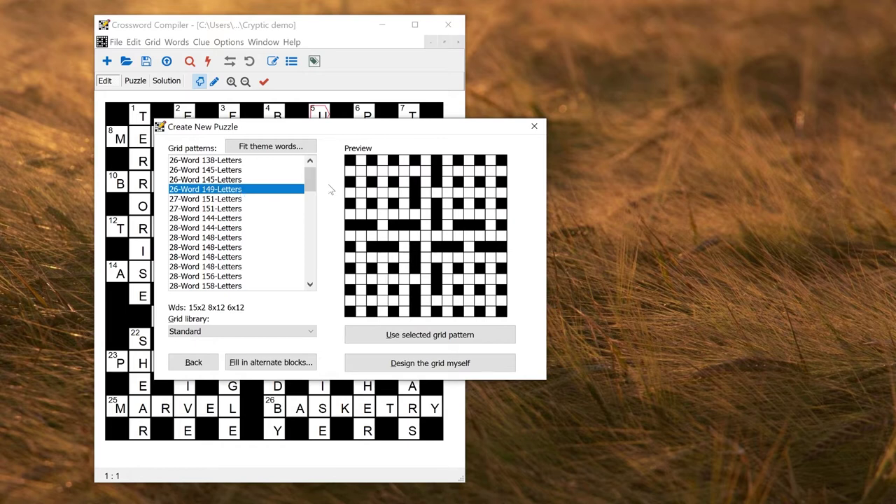
pyautogui.moveTo(311, 186); pyautogui.dragTo(311, 203)
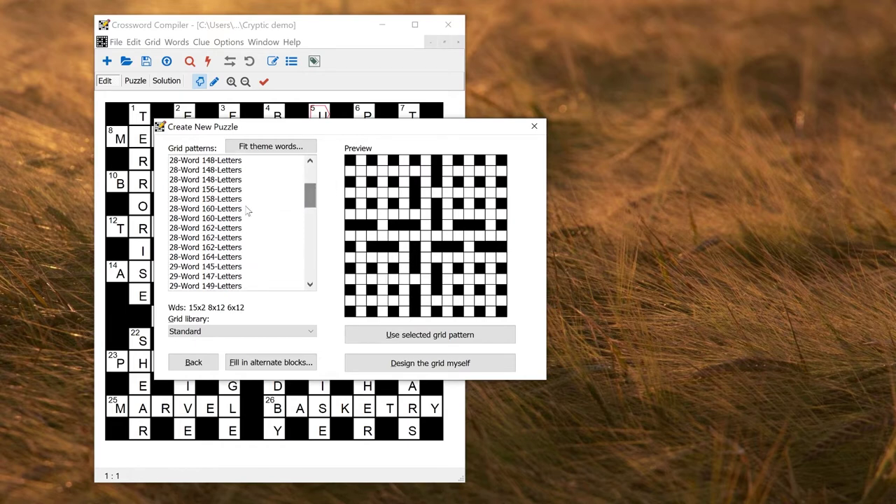
pyautogui.click(250, 208)
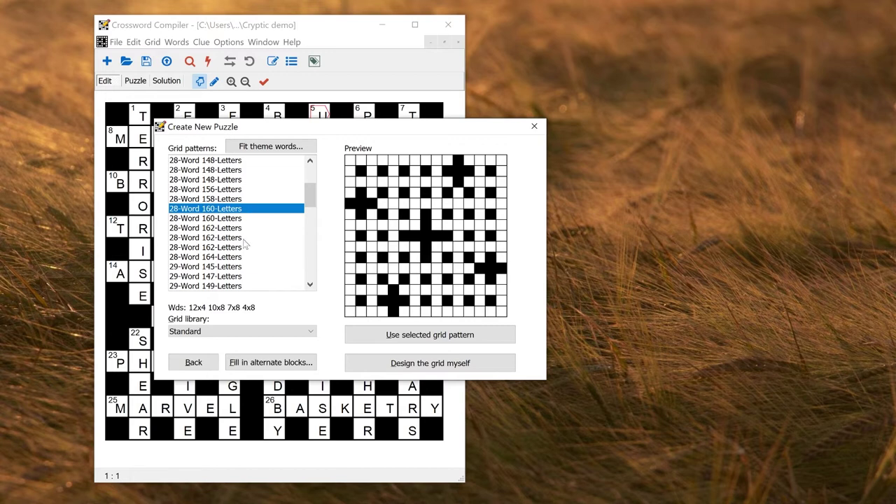
pyautogui.click(244, 240)
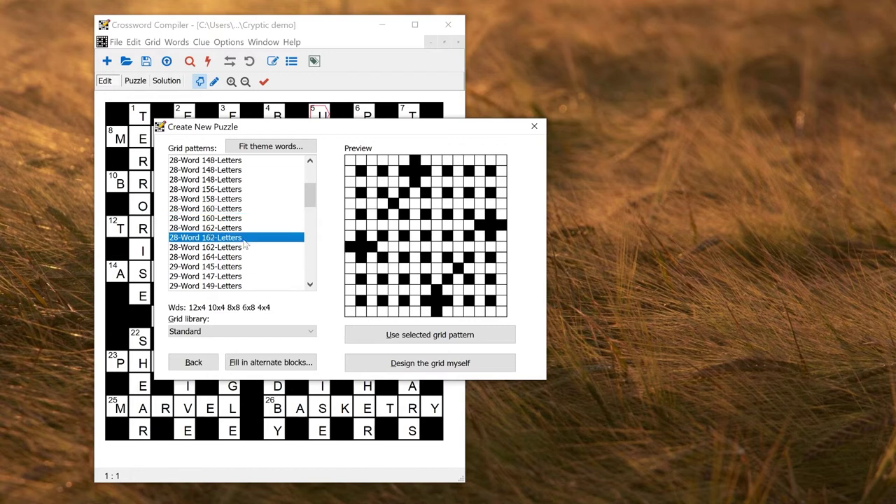
pyautogui.click(438, 339)
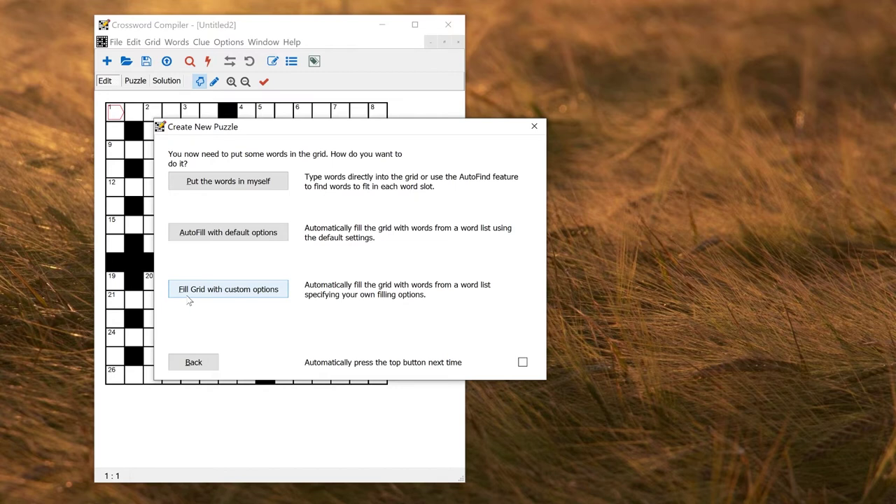
# Run AutoFill with default options, producing fill 1 with mean score 47.32
pyautogui.click(236, 230)
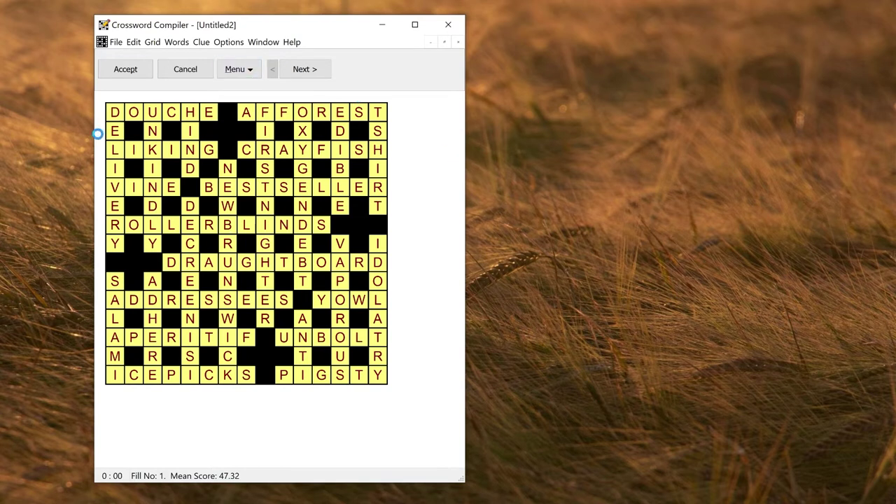
# Refill the grid from the beginning twice and step through several alternative fills
pyautogui.click(238, 77)
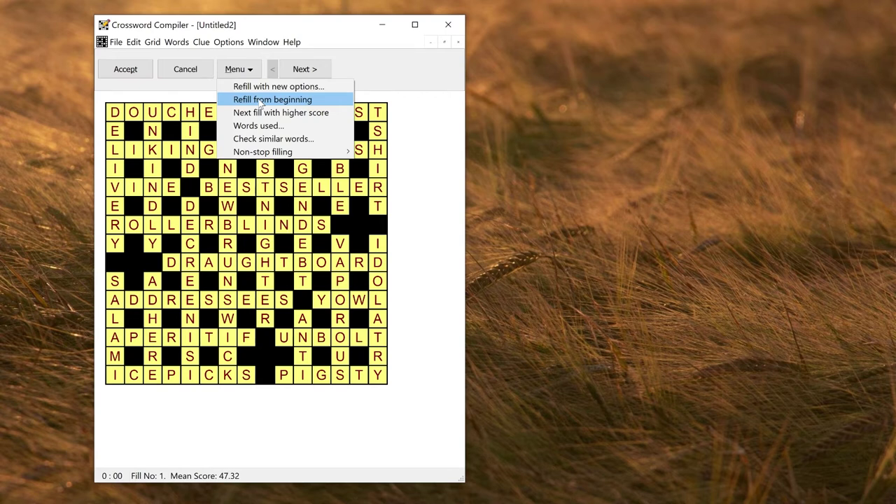
pyautogui.click(260, 103)
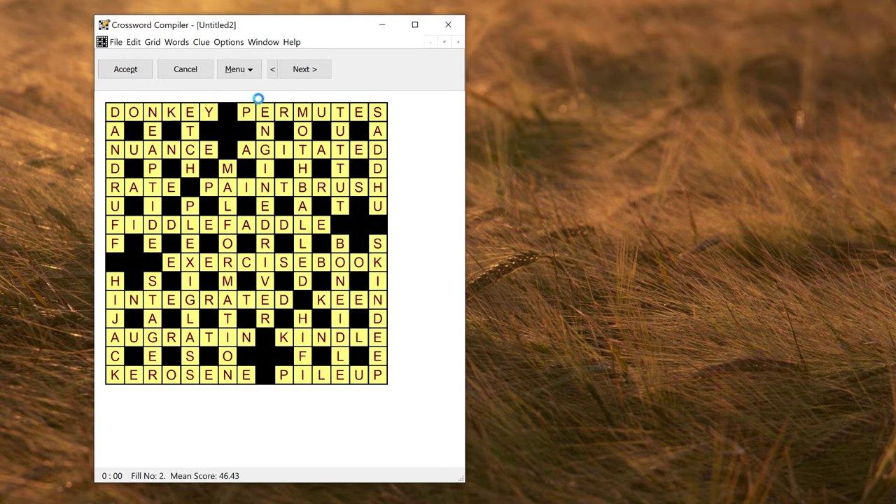
pyautogui.click(236, 70)
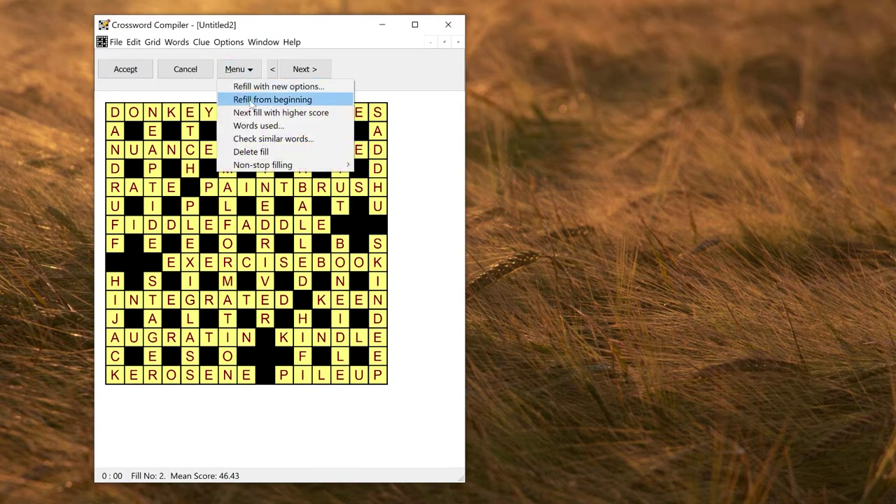
pyautogui.click(251, 102)
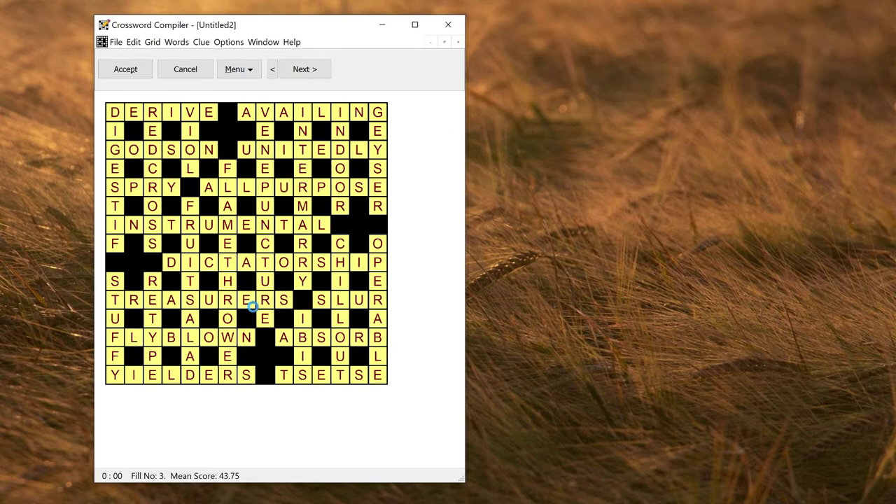
pyautogui.click(311, 68)
pyautogui.click(311, 68)
pyautogui.click(311, 68)
pyautogui.click(311, 68)
pyautogui.click(301, 70)
# Refill once more to reach fill 9, scoring 48.21, and list its words used
pyautogui.click(238, 69)
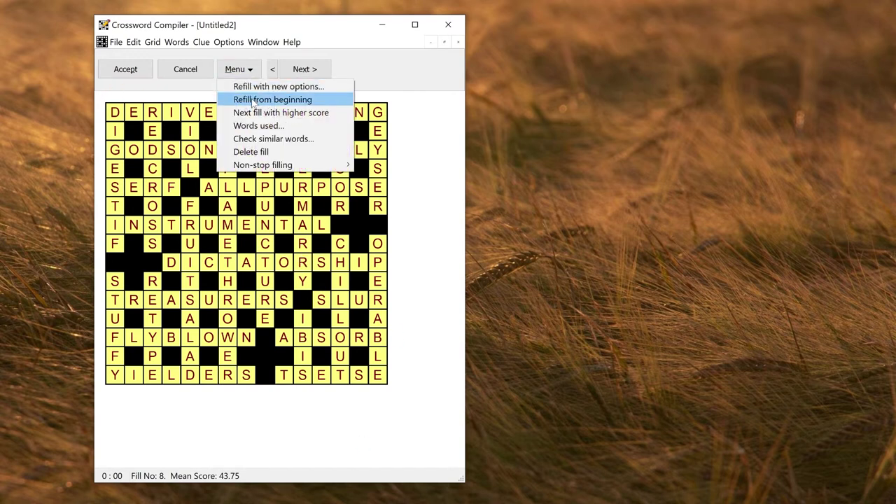
pyautogui.click(253, 100)
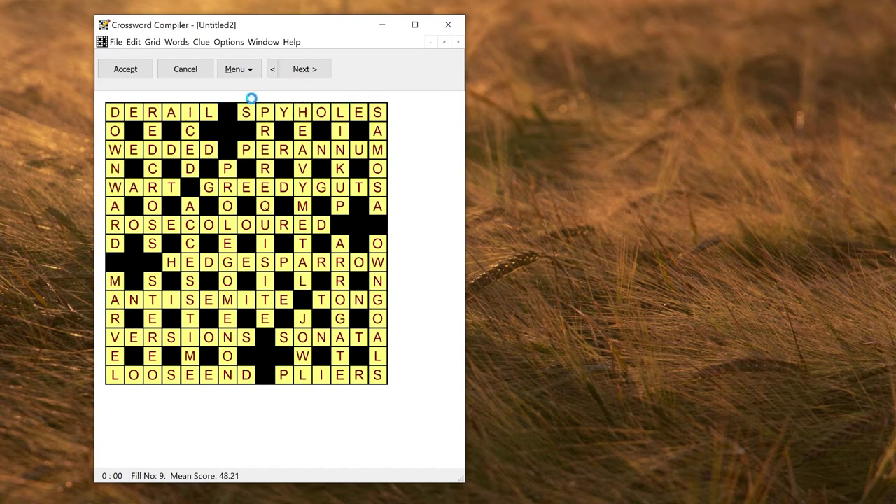
pyautogui.click(254, 75)
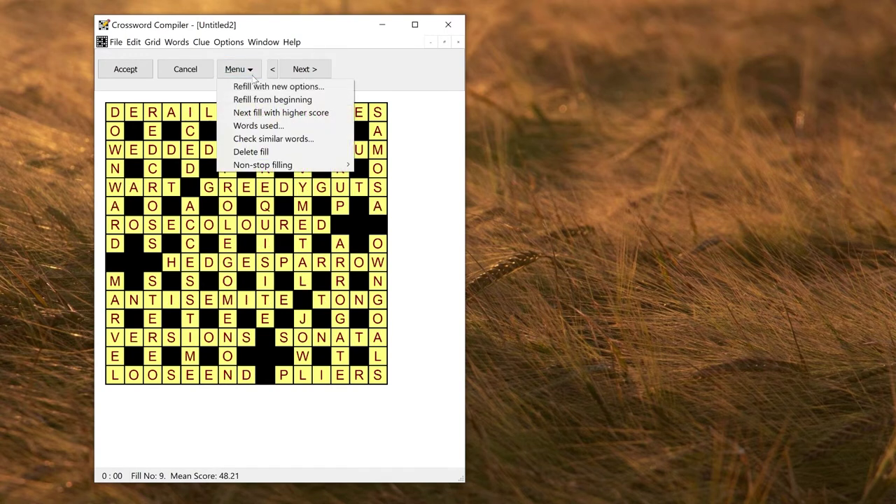
pyautogui.click(255, 126)
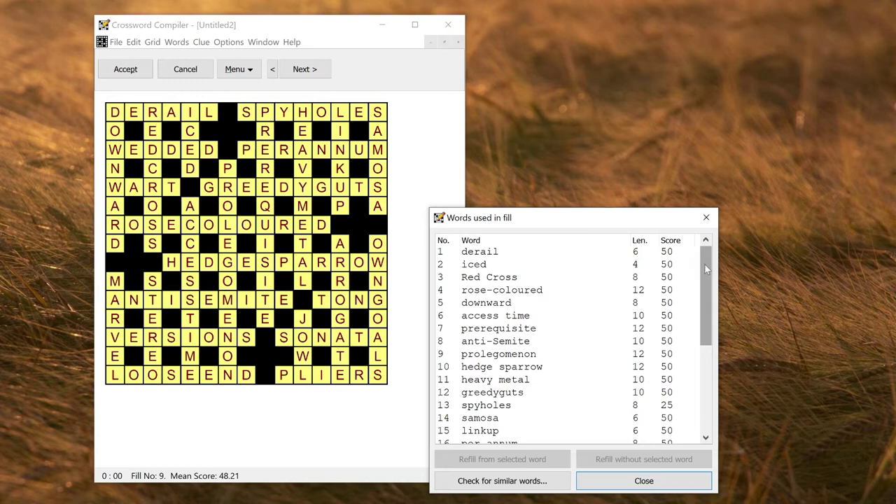
# Scroll through fill 9's word list, return to the top, and close it
pyautogui.moveTo(705, 265)
pyautogui.mouseDown()
pyautogui.moveTo(709, 384)
pyautogui.moveTo(714, 258)
pyautogui.mouseUp()
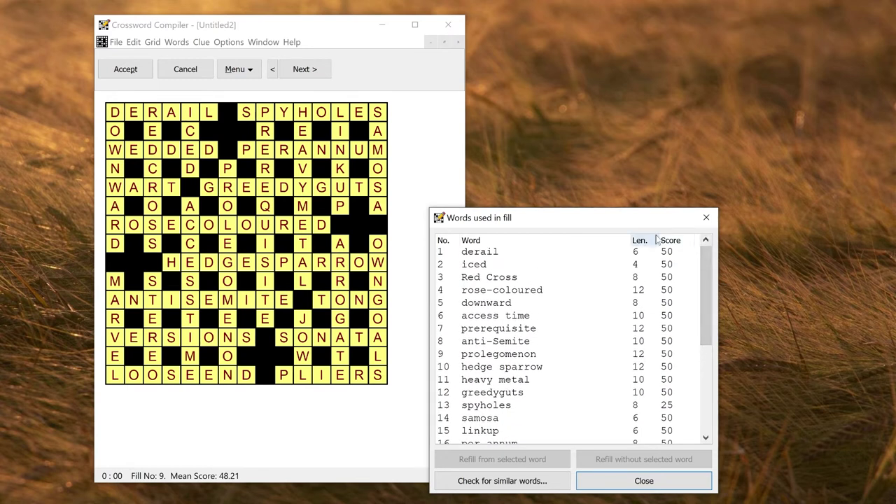
pyautogui.moveTo(706, 268); pyautogui.dragTo(705, 384)
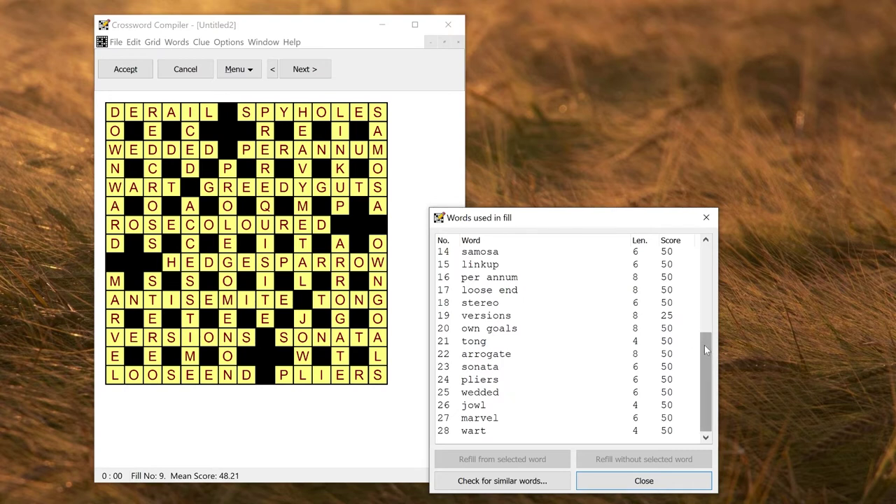
pyautogui.moveTo(705, 345); pyautogui.dragTo(711, 261)
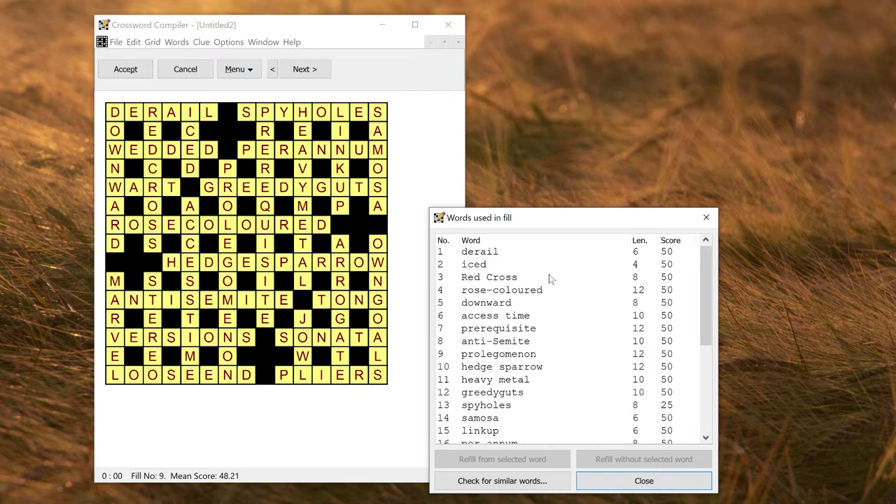
pyautogui.click(714, 220)
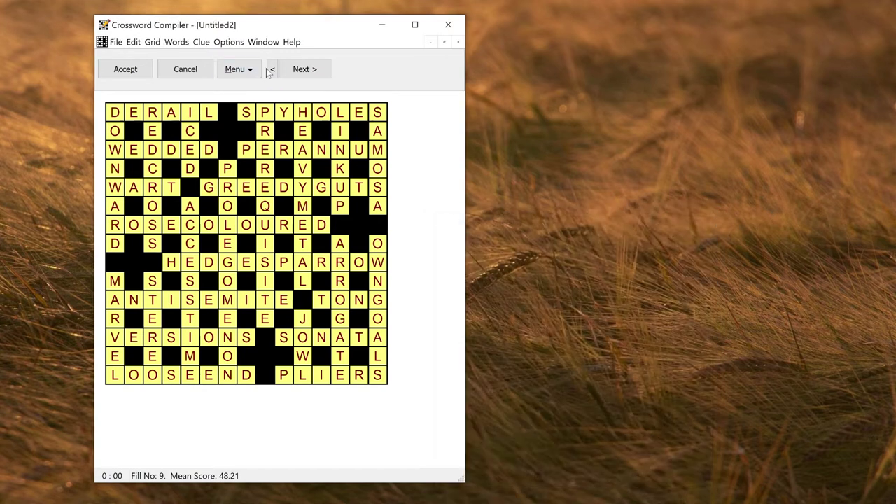
# Refill, browse between fills 8, 9 and 7, and accept fill 7 scoring 43.75
pyautogui.click(245, 70)
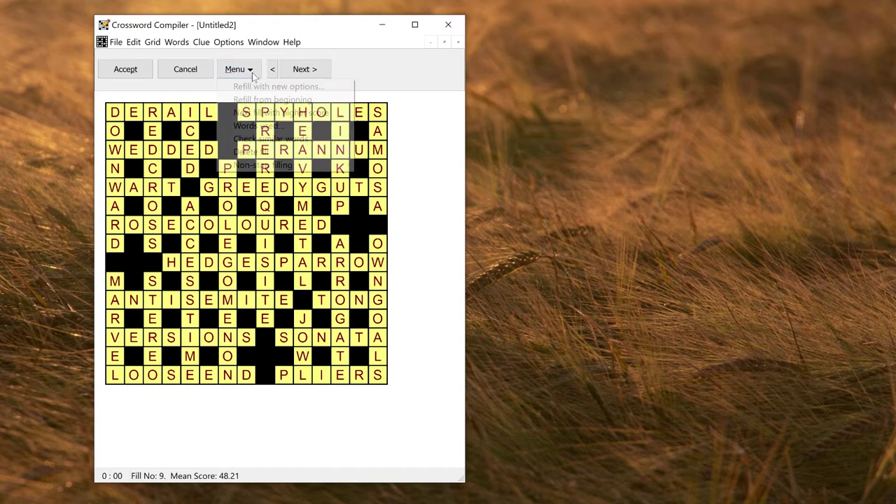
pyautogui.click(256, 99)
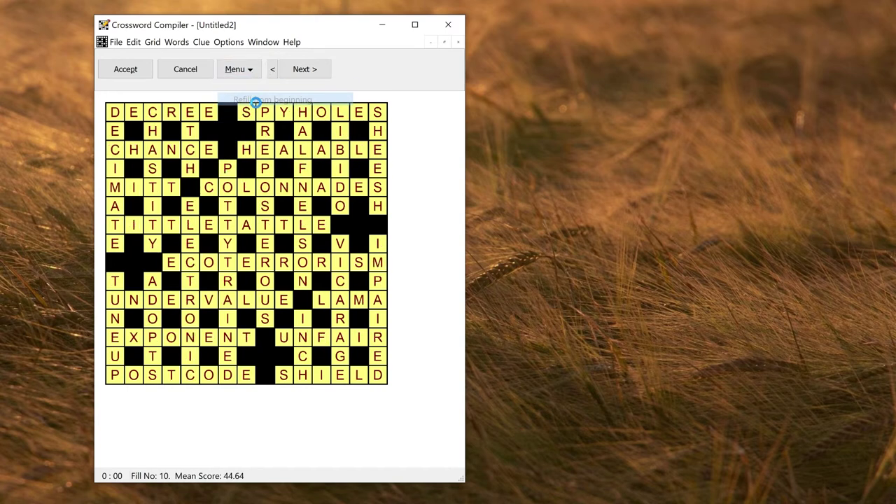
pyautogui.click(274, 69)
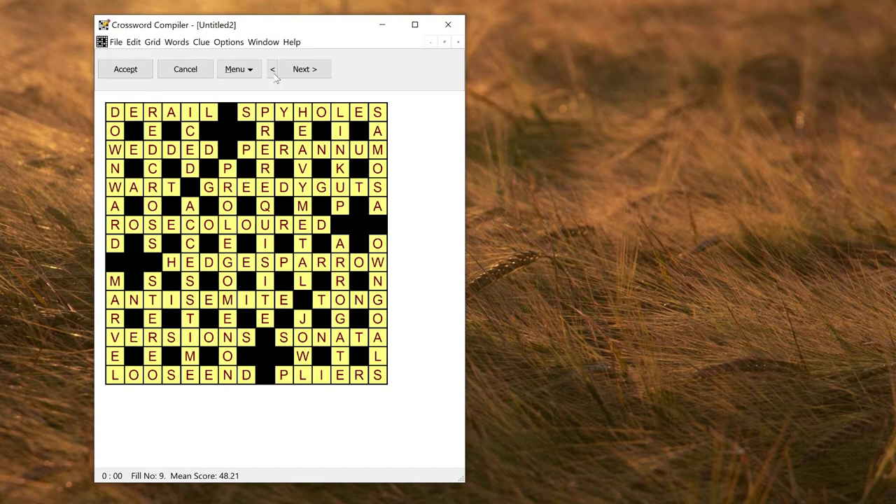
pyautogui.click(274, 69)
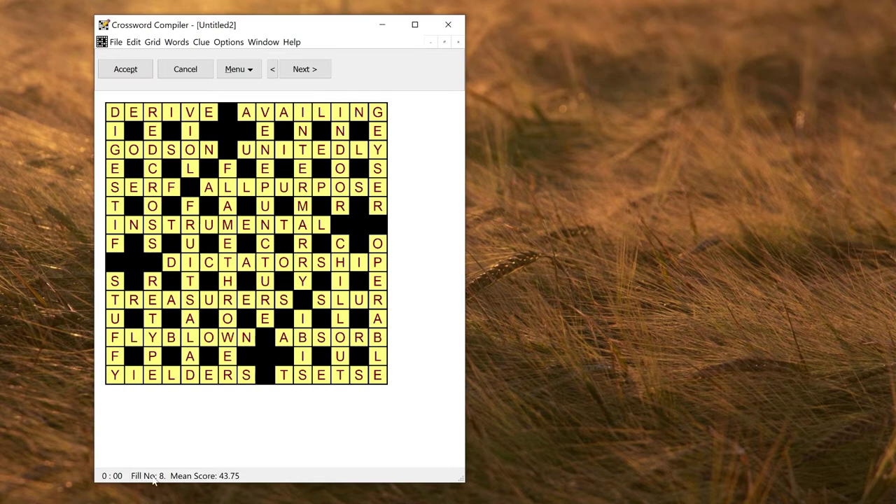
pyautogui.click(303, 70)
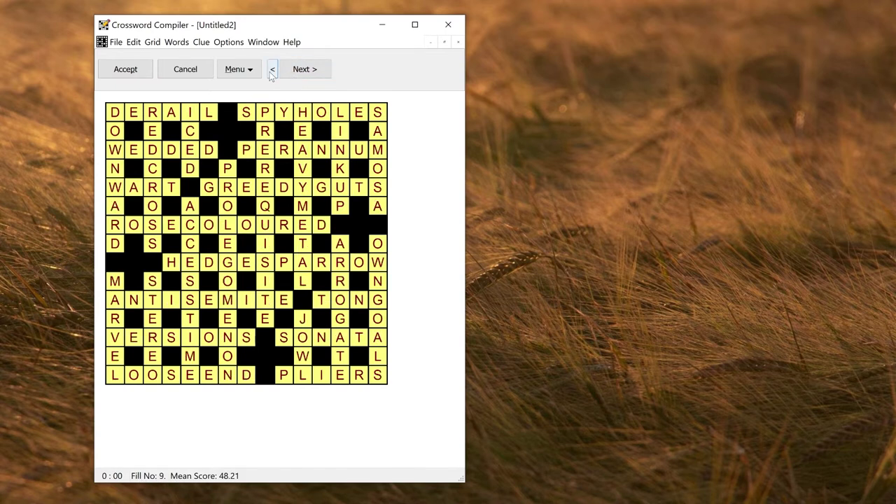
pyautogui.doubleClick(272, 70)
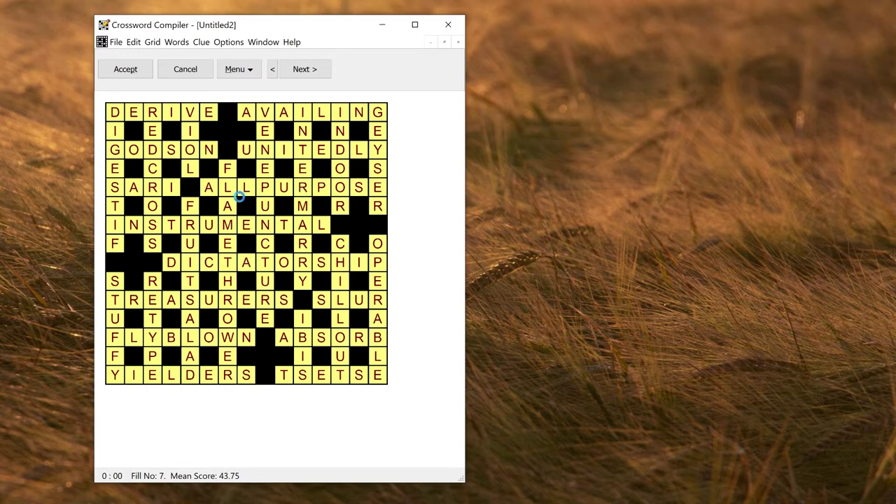
pyautogui.click(126, 69)
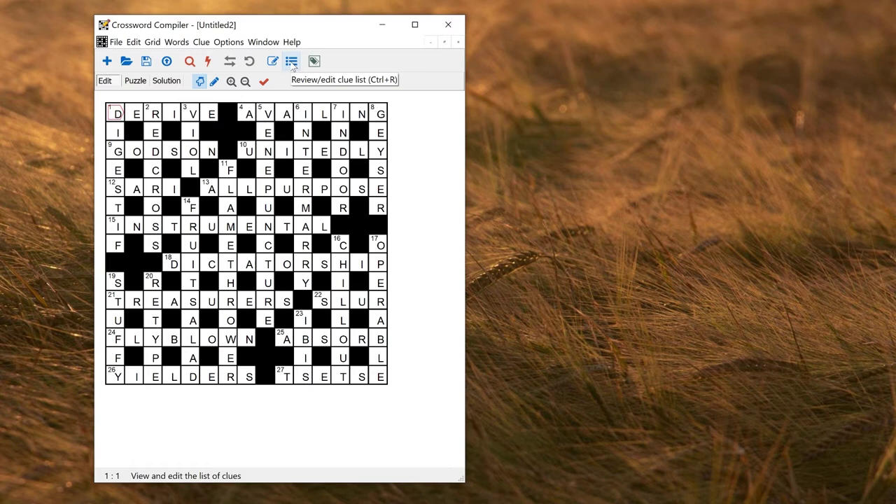
# Show the Review/edit clues list of all Across and Down answers and select 10 Across, UNITEDLY
pyautogui.click(201, 42)
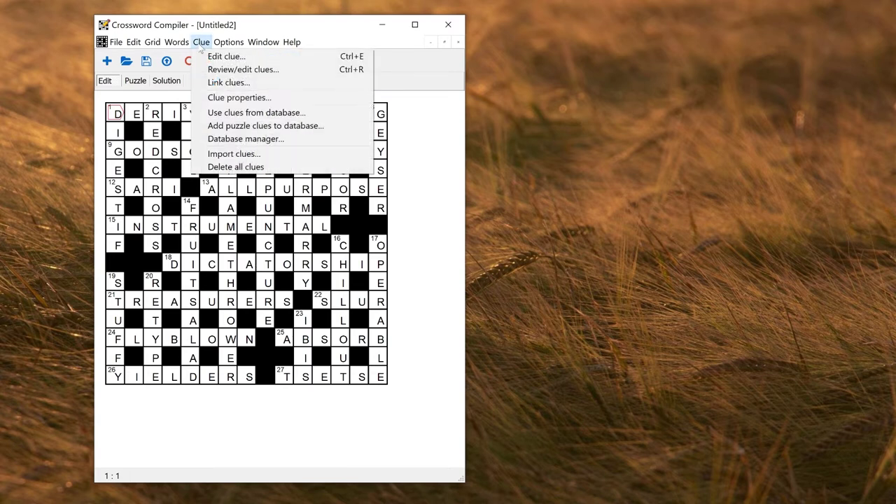
pyautogui.click(202, 69)
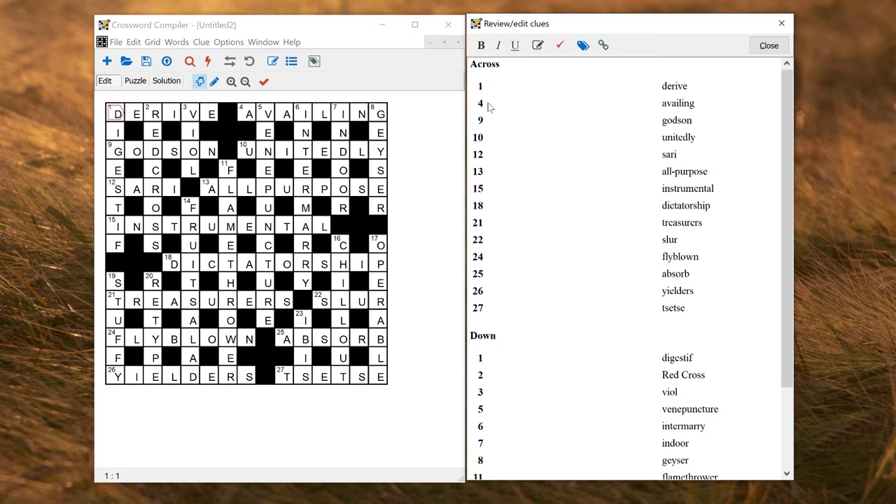
pyautogui.press('Down')
pyautogui.press('Down')
pyautogui.press('Up')
pyautogui.press('Up')
pyautogui.click(286, 158)
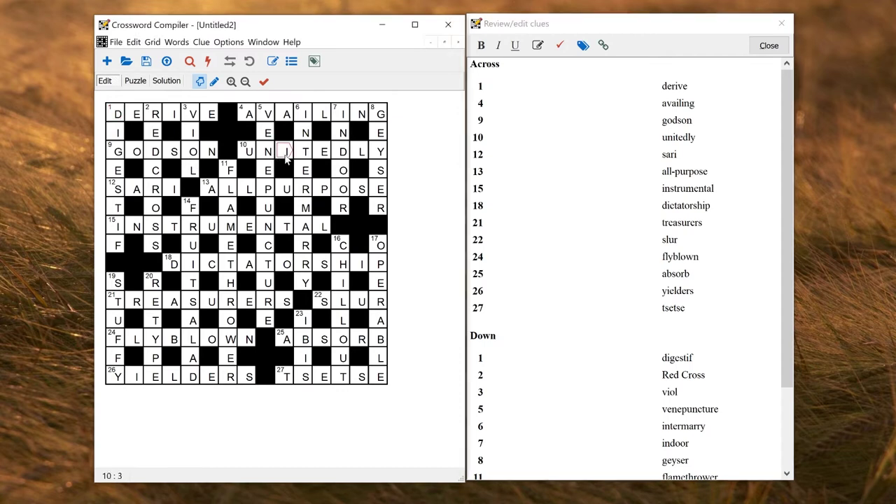
# Open the Edit Clue dialog for 10 Across, then close it
pyautogui.click(273, 62)
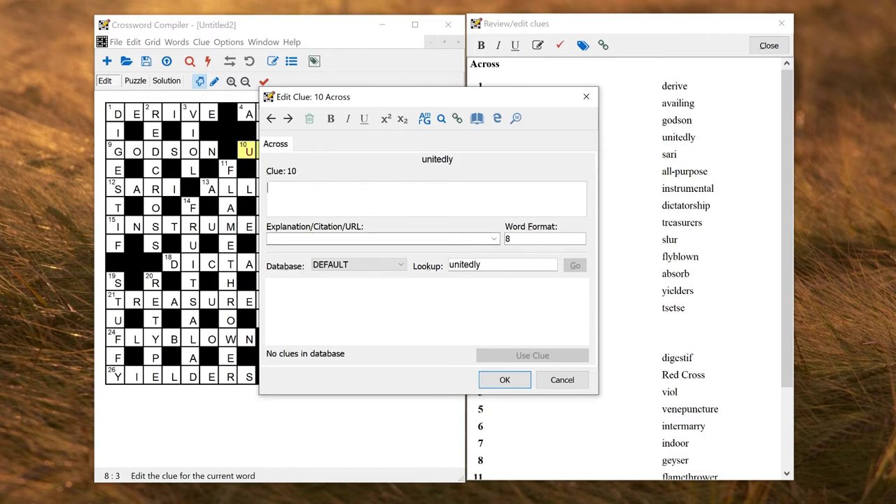
pyautogui.click(382, 239)
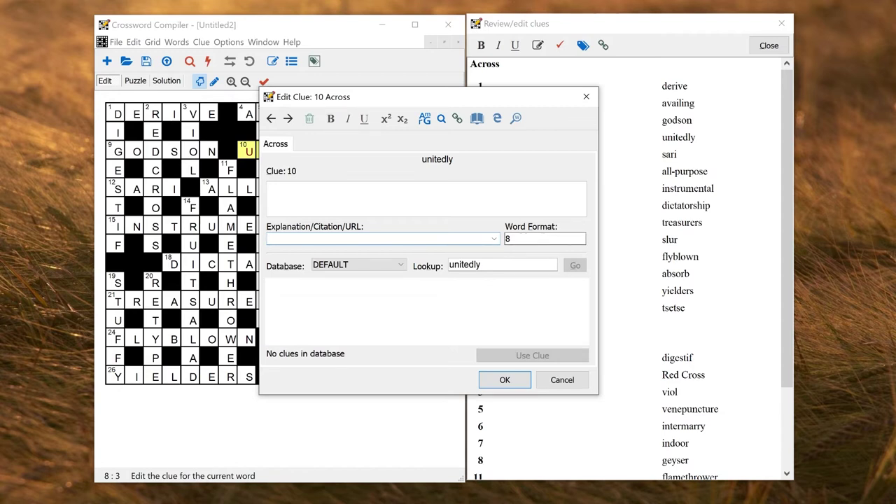
pyautogui.click(586, 97)
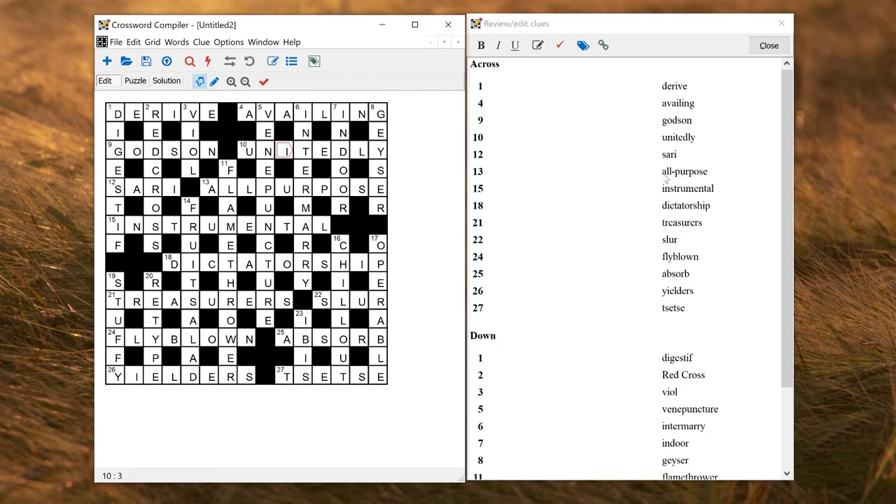
# Try word formats 10 and 3-7 for 13 Across, all-purpose, keeping the hyphenated 3-7
pyautogui.doubleClick(683, 175)
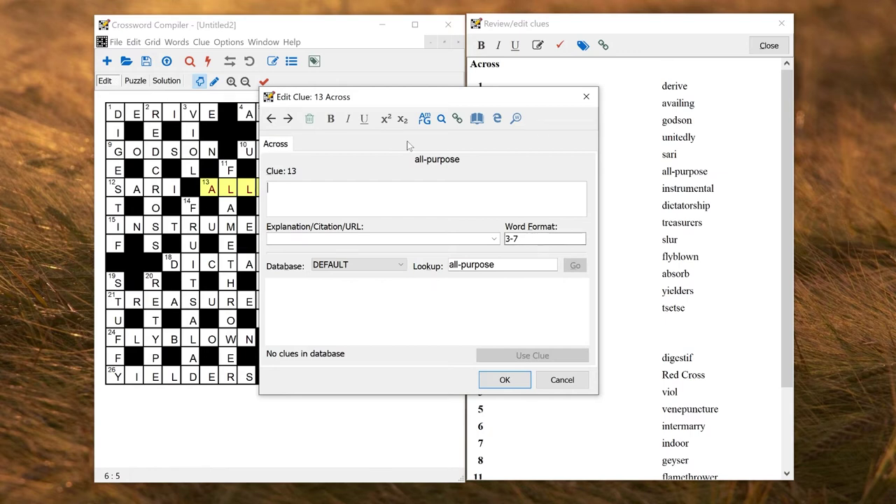
pyautogui.click(519, 239)
pyautogui.press('BackSpace')
pyautogui.press('BackSpace')
pyautogui.press('BackSpace')
pyautogui.write('10')
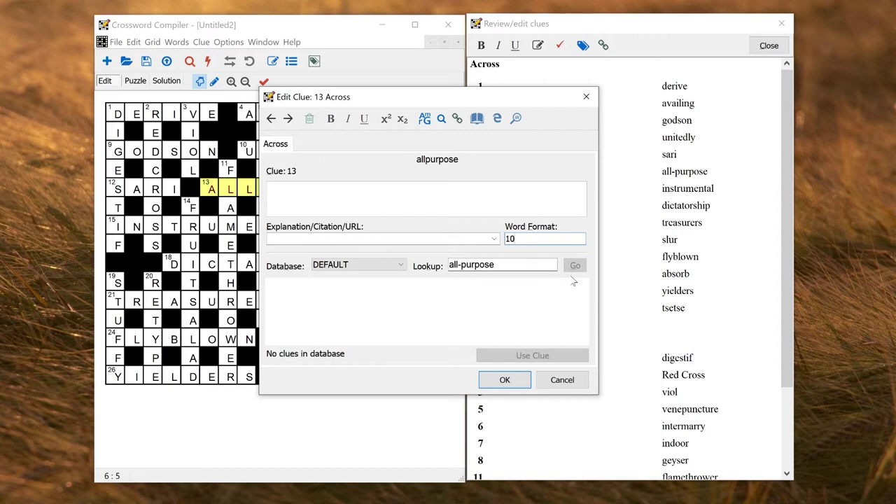
pyautogui.press('BackSpace')
pyautogui.press('BackSpace')
pyautogui.write('3-7')
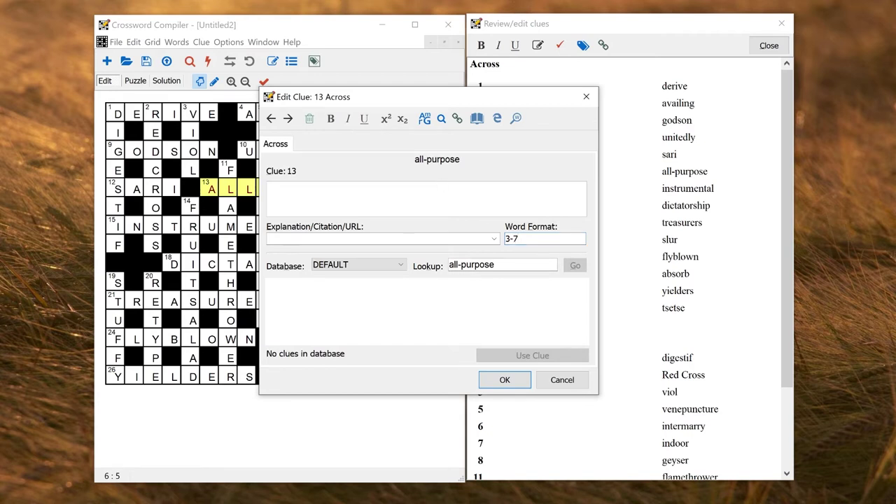
pyautogui.click(425, 159)
pyautogui.click(429, 159)
pyautogui.click(425, 159)
# Leave 13 Across and look up 1 Across, derive, in the WordWeb dictionary
pyautogui.press('Escape')
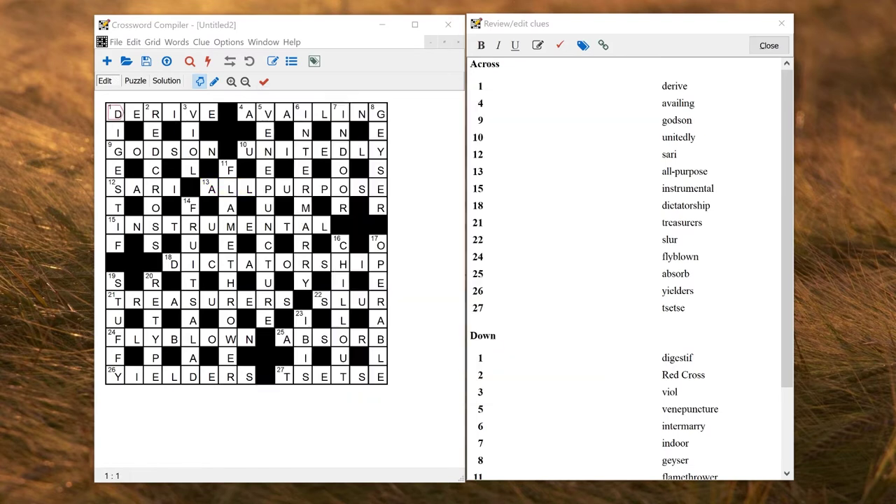
pyautogui.doubleClick(677, 87)
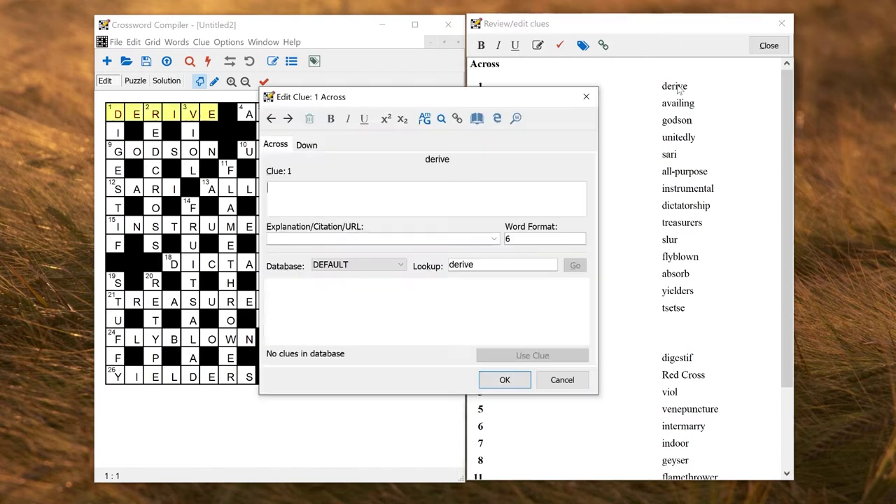
pyautogui.click(517, 119)
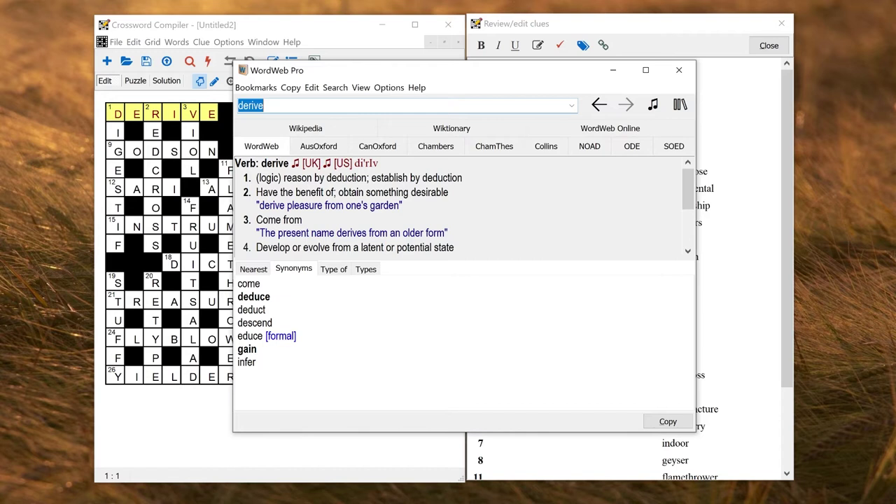
# Copy derive's second sense, 'Have the benefit of; obtain something desirable', into the 1 Across clue
pyautogui.moveTo(450, 193); pyautogui.dragTo(256, 193)
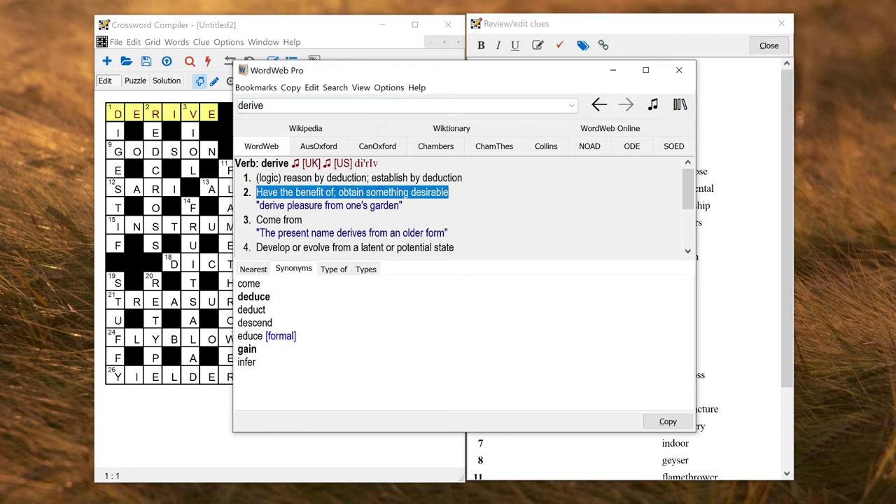
pyautogui.click(670, 423)
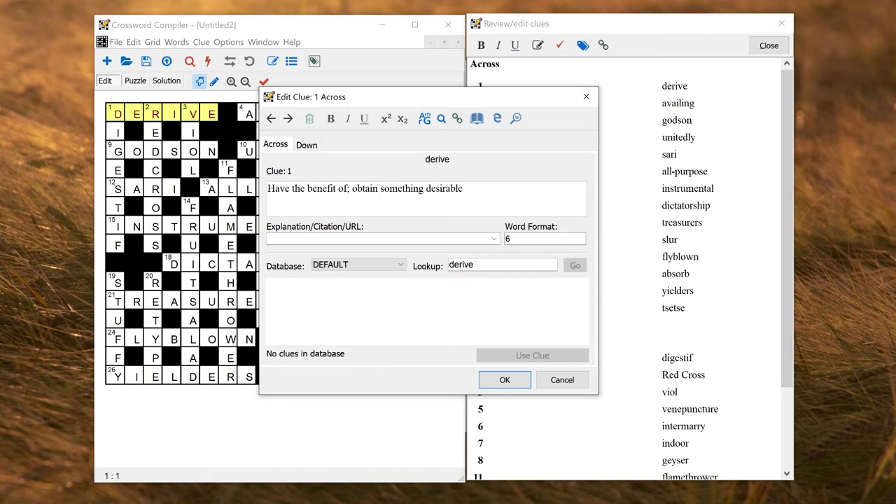
pyautogui.click(509, 120)
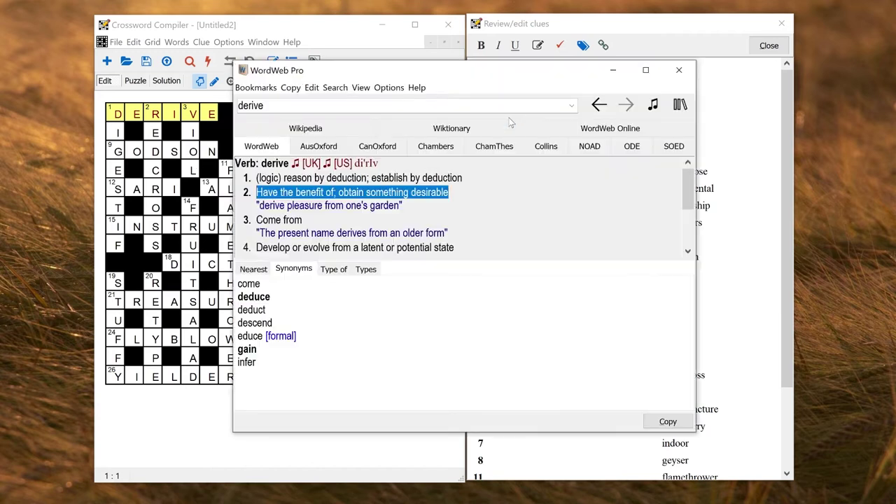
# Browse the synonyms, broader and narrower terms for 'derive', then read its ODE definitions
pyautogui.click(271, 297)
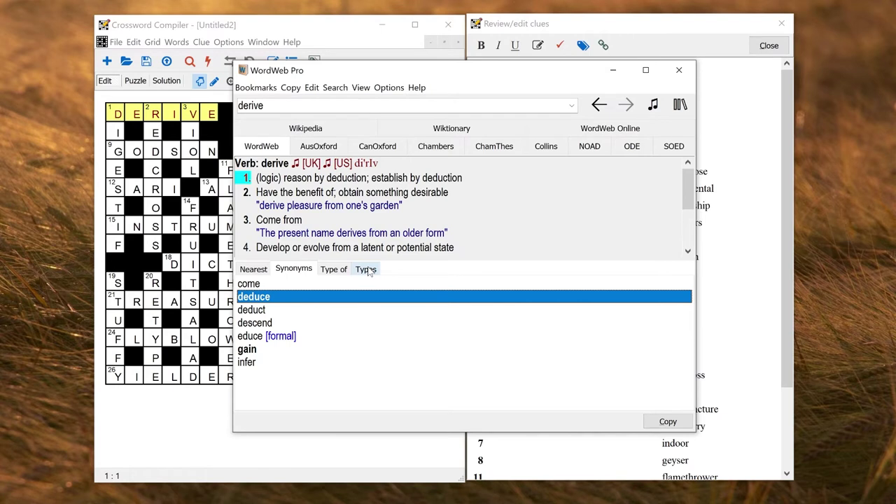
pyautogui.click(343, 271)
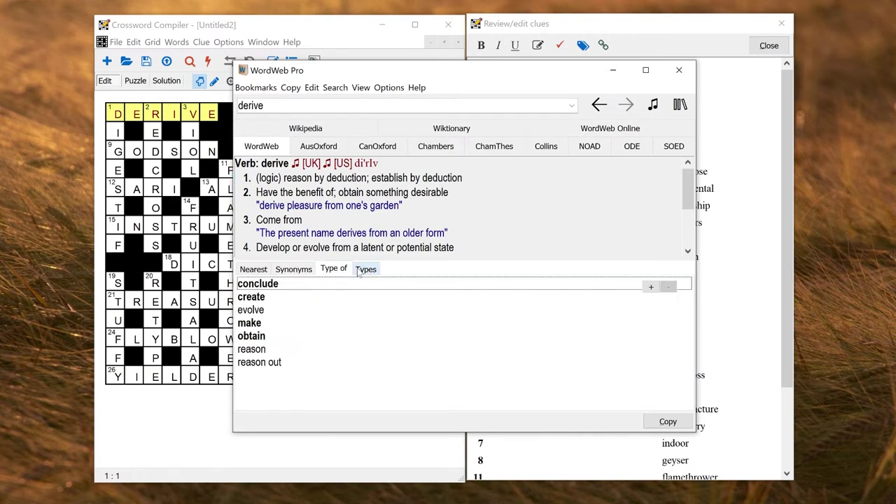
pyautogui.click(360, 272)
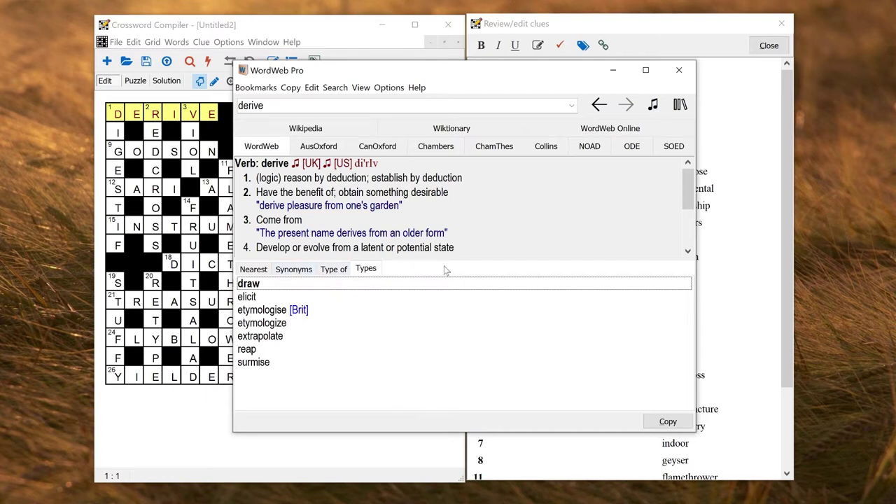
pyautogui.click(301, 273)
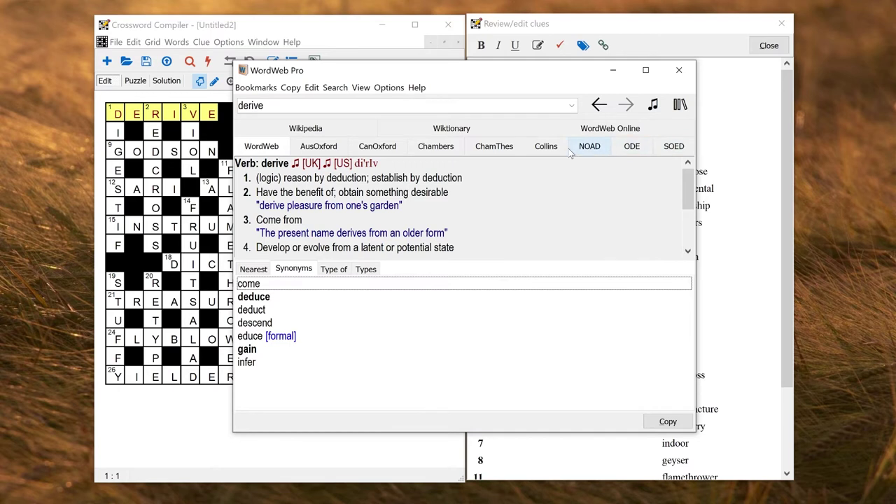
pyautogui.click(632, 147)
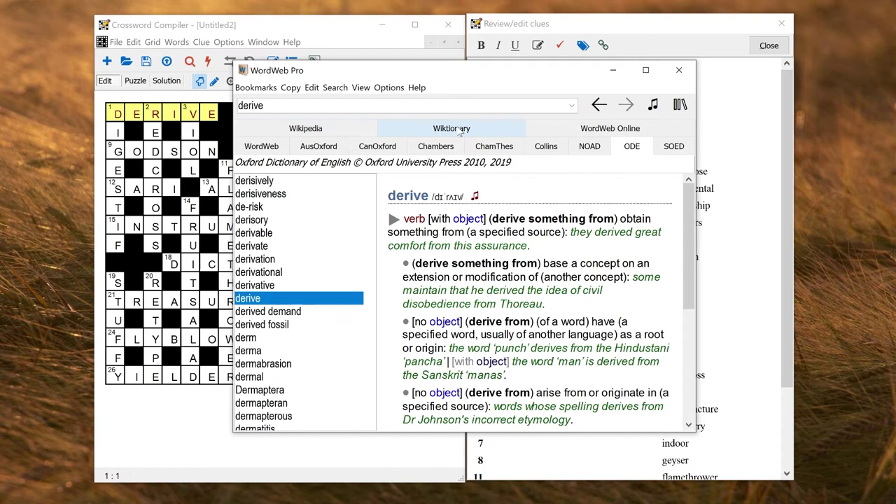
pyautogui.click(688, 76)
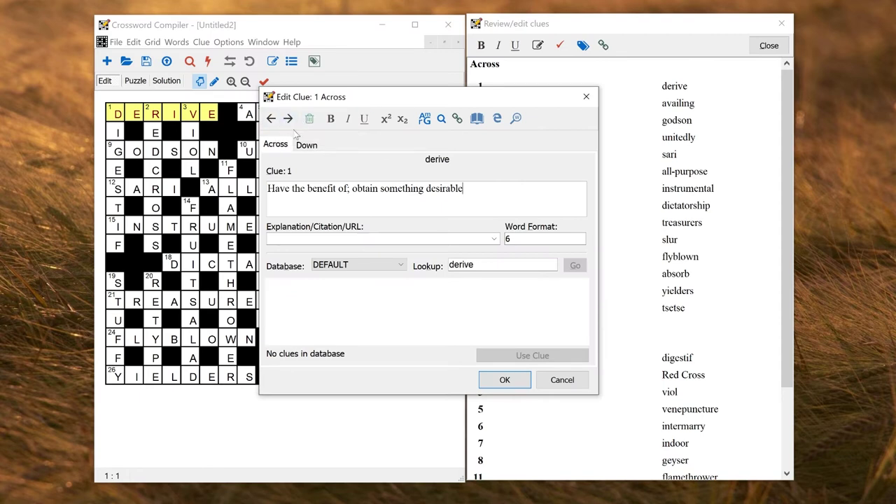
# Step the clue editor through 1 Down, 3 Down, 4 Across and 6 Down to 7 Down, indoor
pyautogui.click(287, 119)
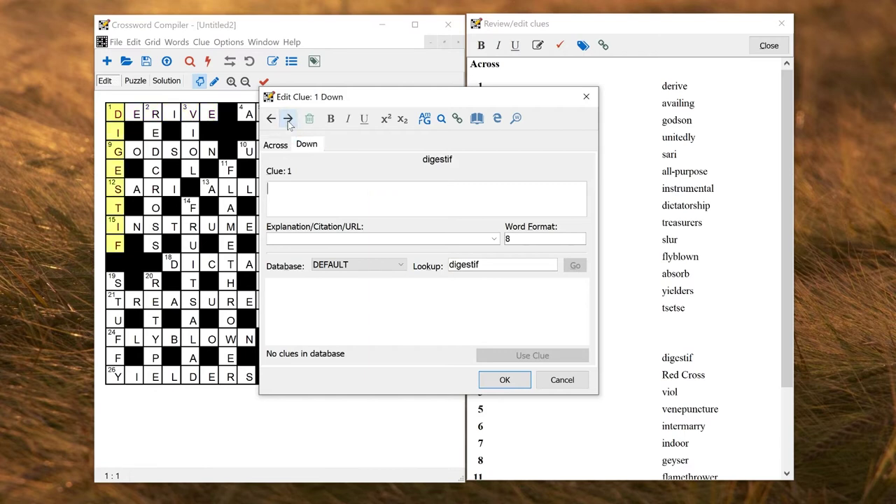
pyautogui.click(287, 119)
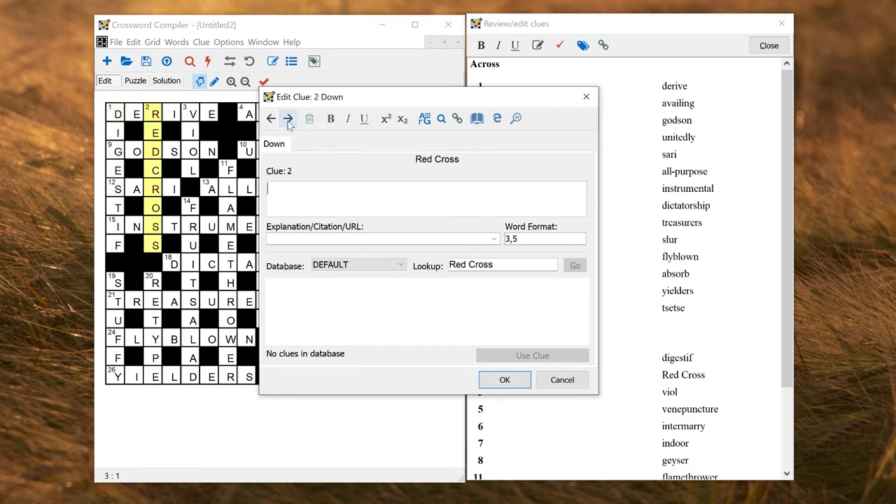
pyautogui.click(288, 119)
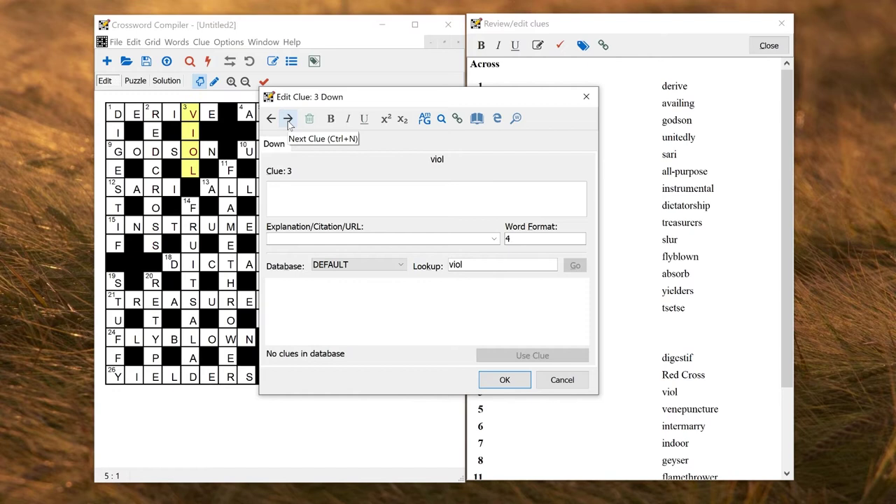
pyautogui.click(287, 119)
pyautogui.click(288, 119)
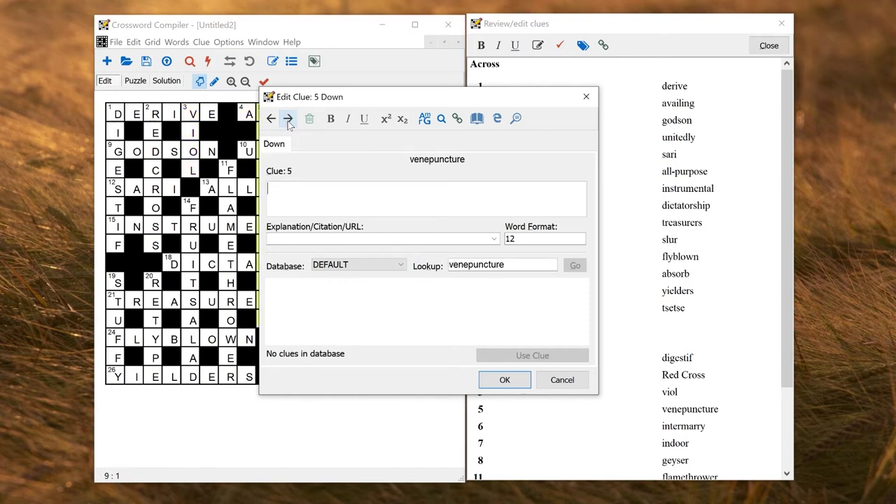
pyautogui.click(288, 119)
pyautogui.click(288, 119)
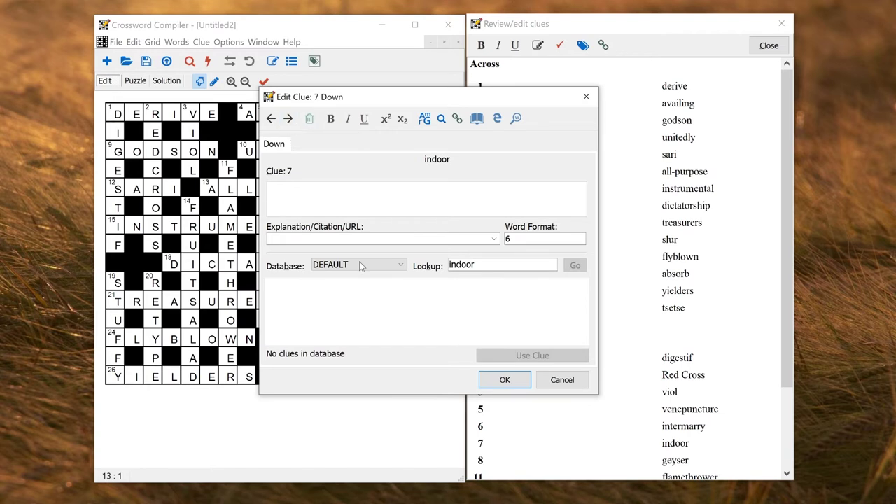
pyautogui.click(401, 270)
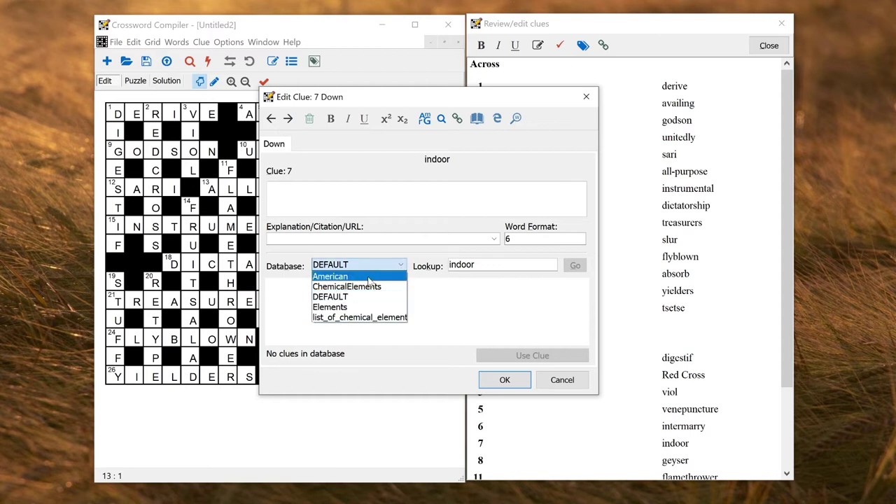
# Give 7 Down, indoor, the American-database clue 'Not alfresco' and close Edit Clue
pyautogui.click(369, 279)
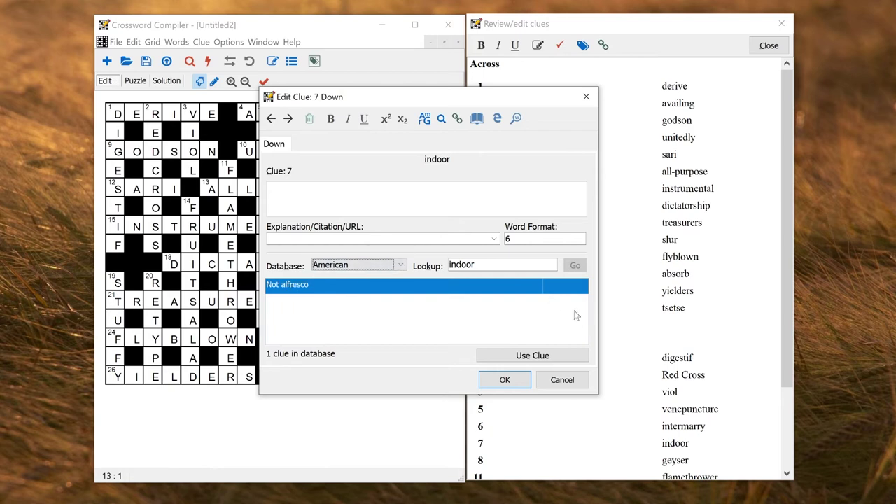
pyautogui.click(548, 355)
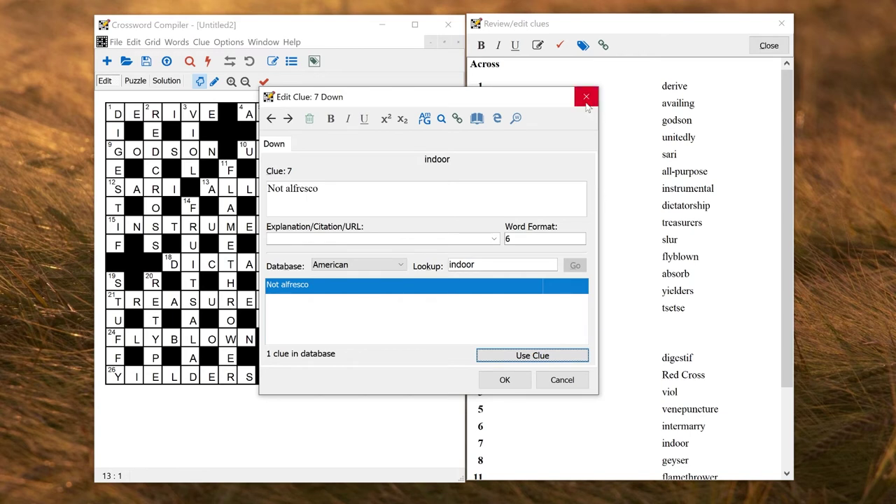
pyautogui.click(516, 382)
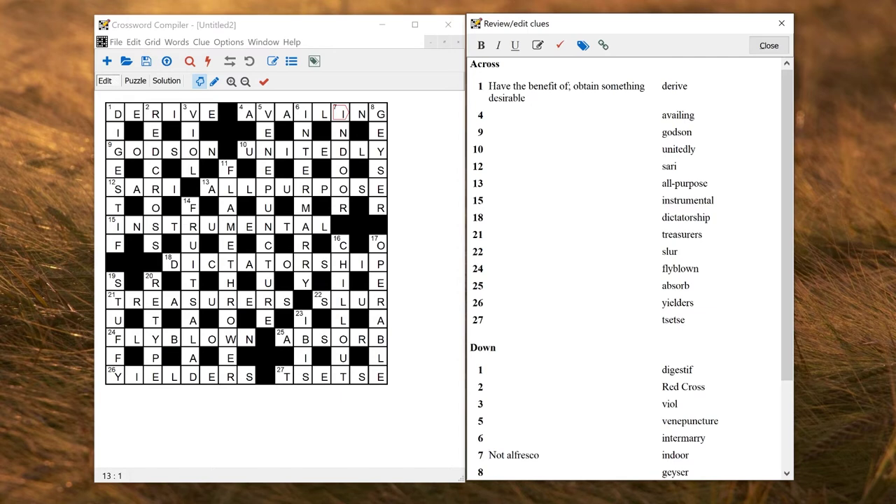
pyautogui.click(202, 42)
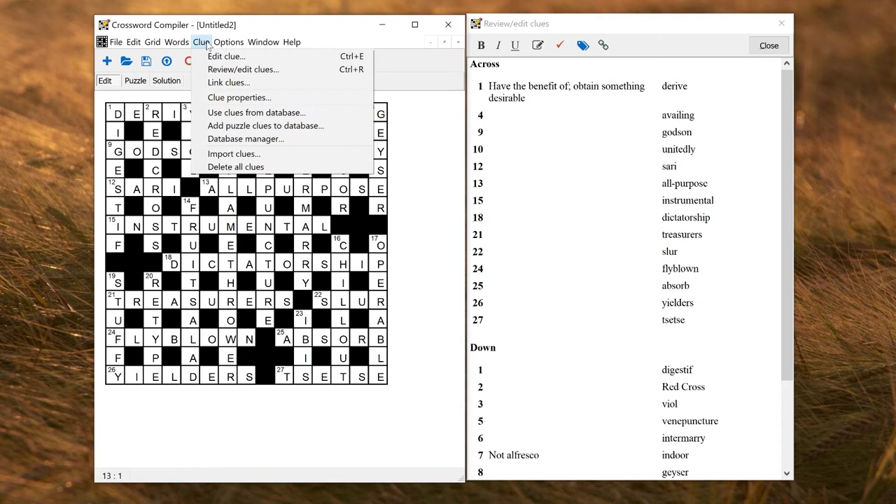
# Fill 12 clues, such as 'As one' and 'Soak up', from the American database and close the review
pyautogui.click(258, 112)
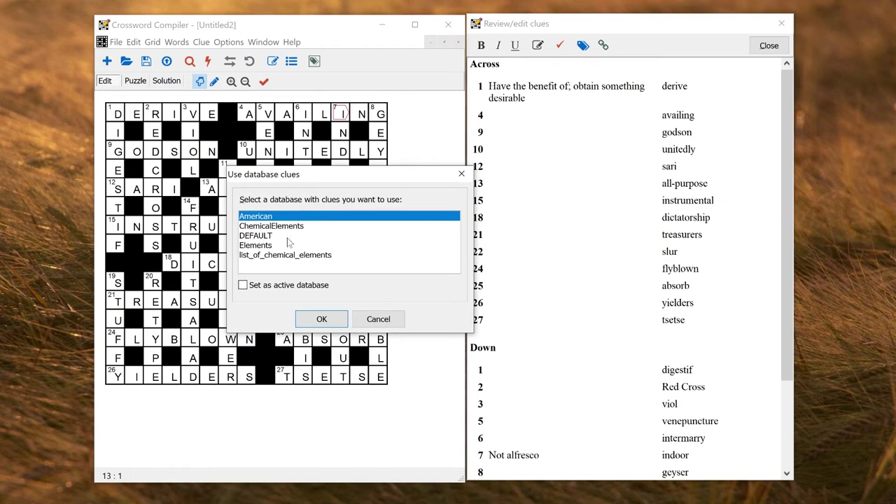
pyautogui.click(321, 319)
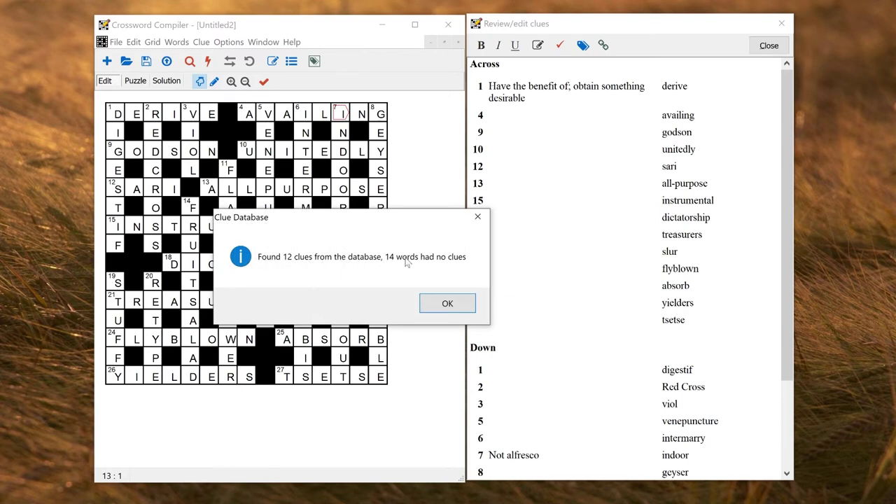
pyautogui.click(447, 304)
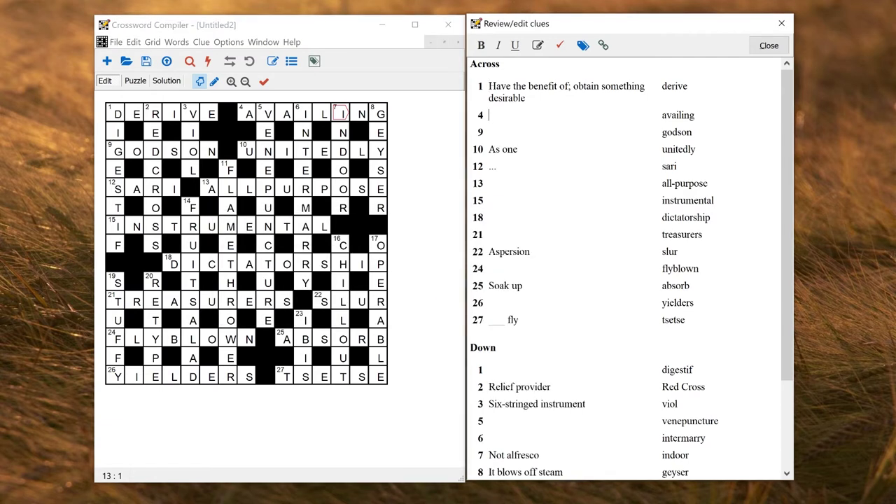
pyautogui.click(769, 45)
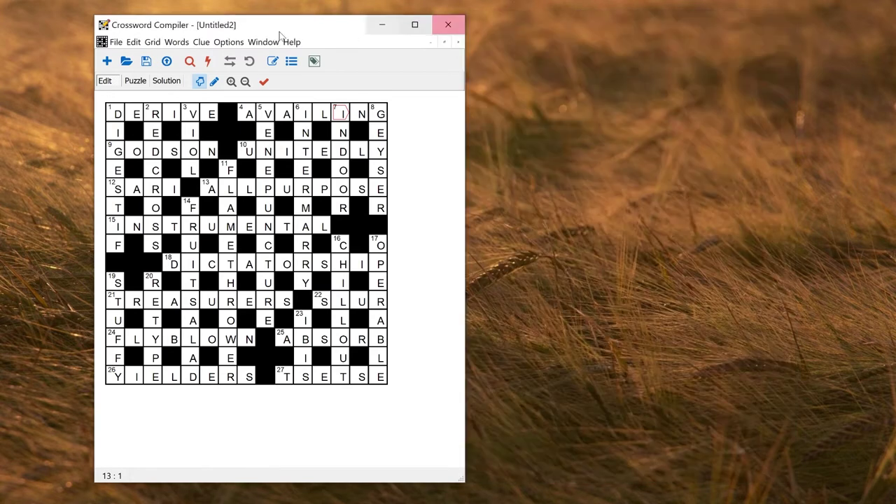
# Create a new 15 x 15 cryptic puzzle, Untitled3, and choose to fill in alternate blocks
pyautogui.click(107, 61)
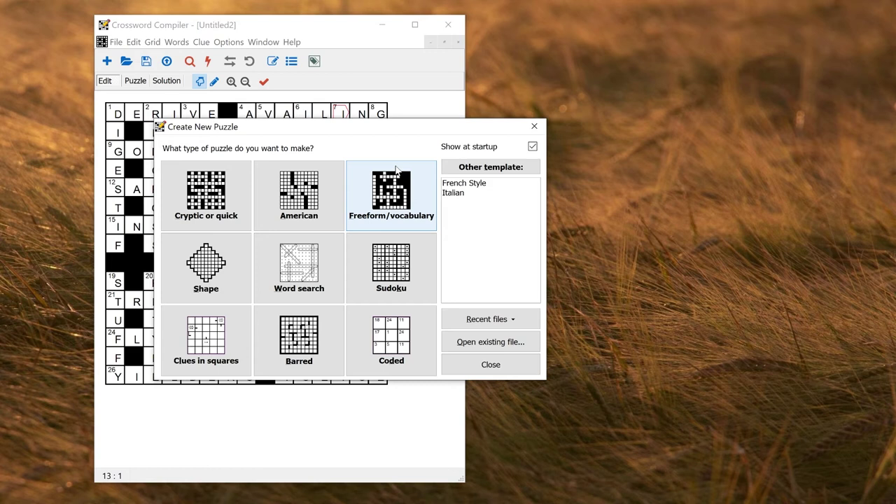
pyautogui.click(207, 199)
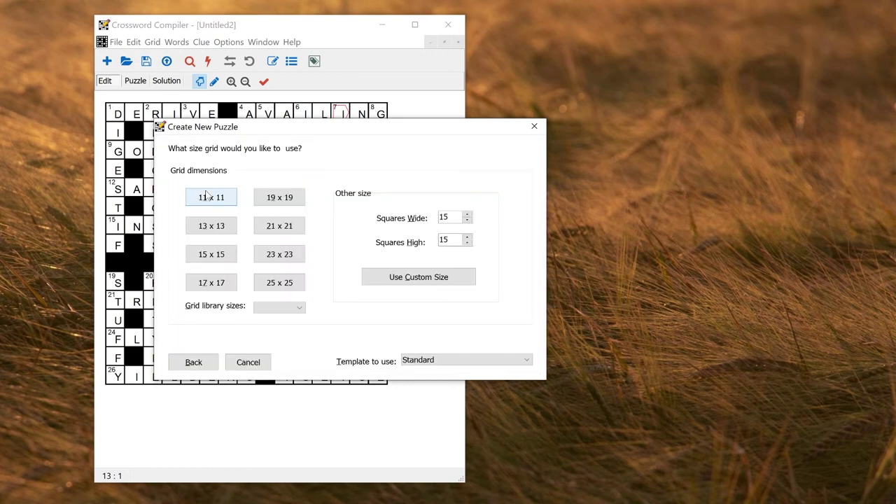
pyautogui.click(217, 258)
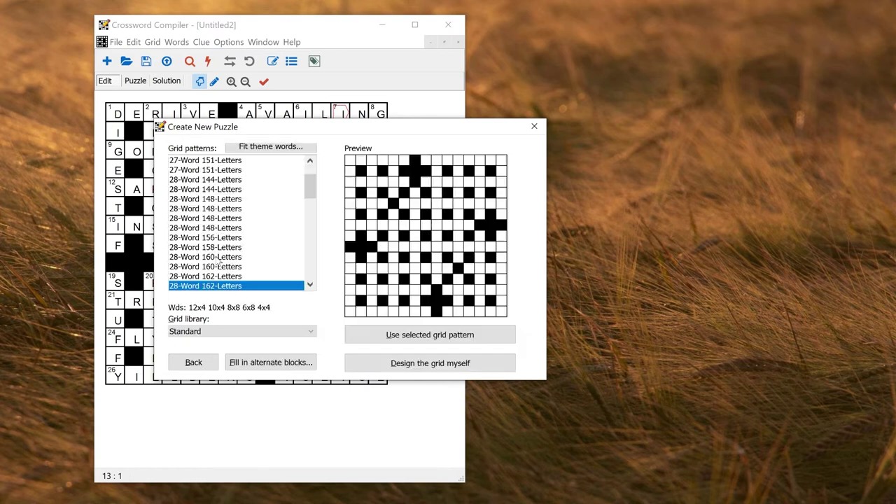
pyautogui.click(305, 362)
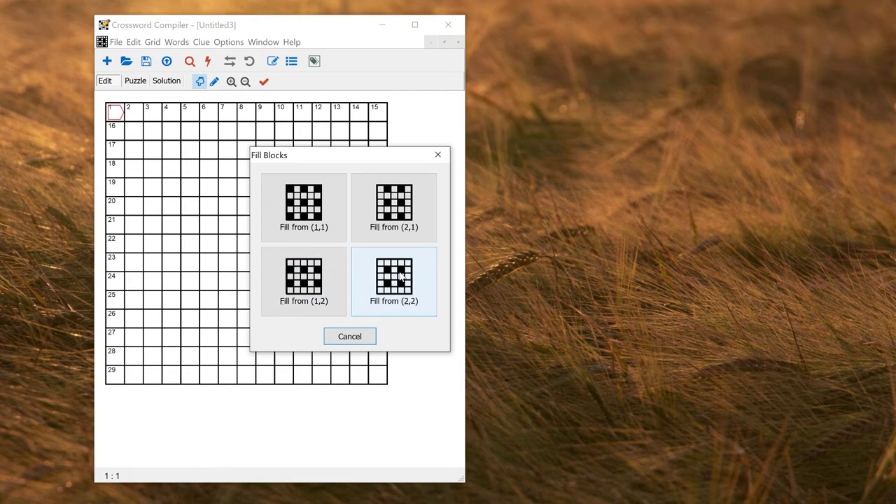
# Fill the grid with the (2,2) alternate-block pattern and add symmetric block pairs in rows 1 and 5
pyautogui.click(401, 276)
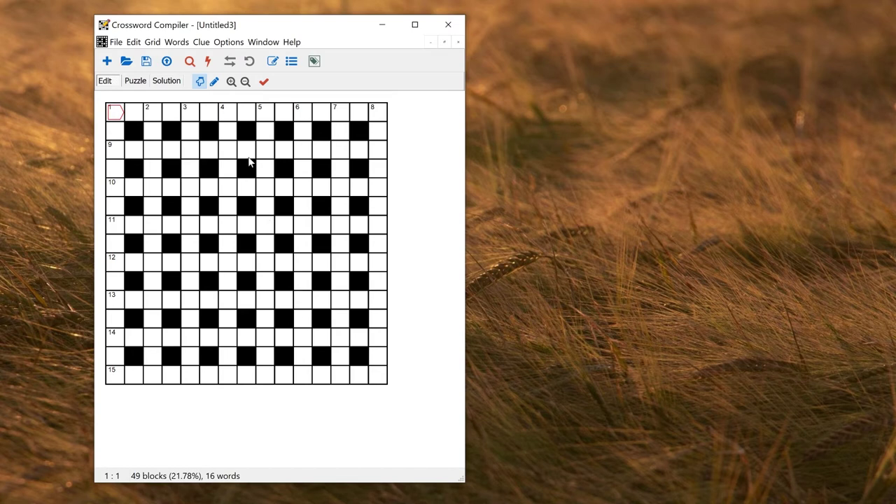
pyautogui.click(249, 112)
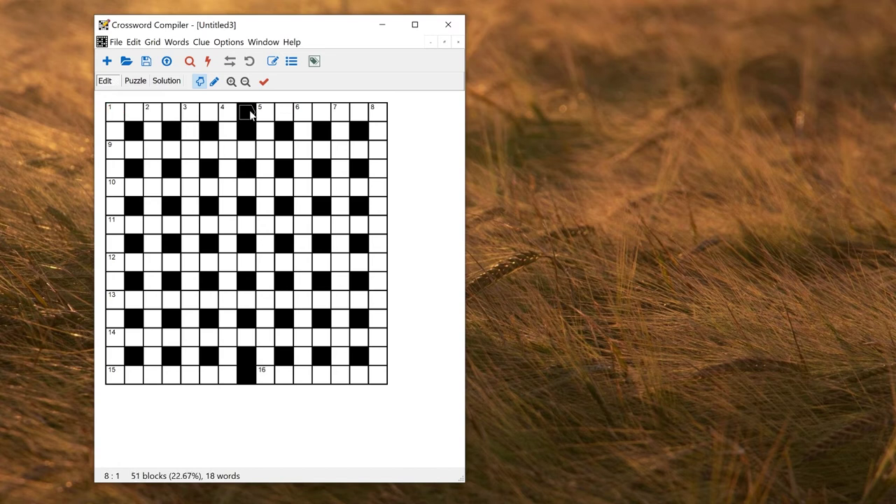
pyautogui.click(216, 194)
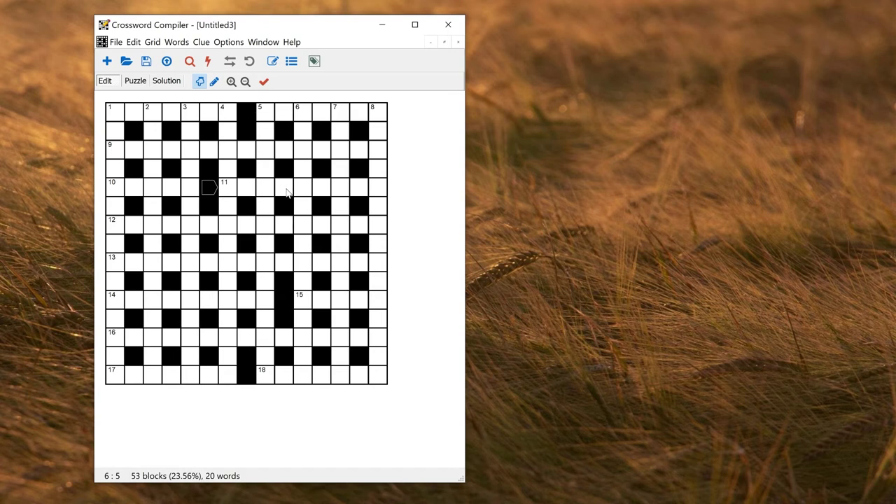
# Try a symmetric block pair at row 7, column 10, then clear it, leaving 53 blocks and 20 words
pyautogui.press('Right')
pyautogui.press('Right')
pyautogui.press('Right')
pyautogui.press('Right')
pyautogui.press('Left')
pyautogui.press('Left')
pyautogui.press('Right')
pyautogui.press('Right')
pyautogui.press('Right')
pyautogui.press('Down')
pyautogui.press('Down')
pyautogui.press('Down')
pyautogui.press('Left')
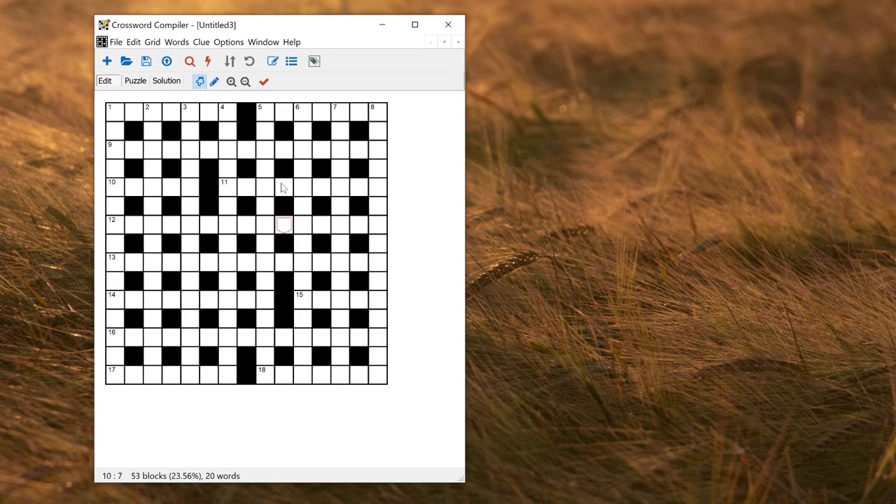
pyautogui.press('space')
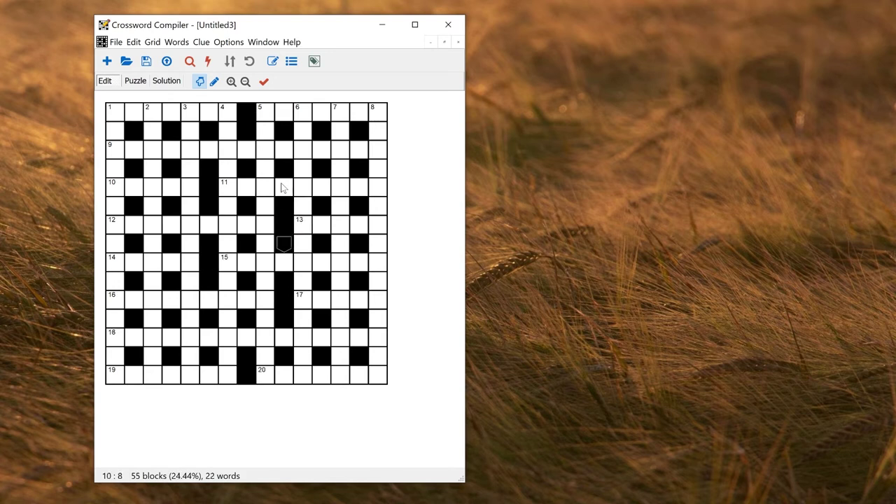
pyautogui.press('Up')
pyautogui.click(284, 224)
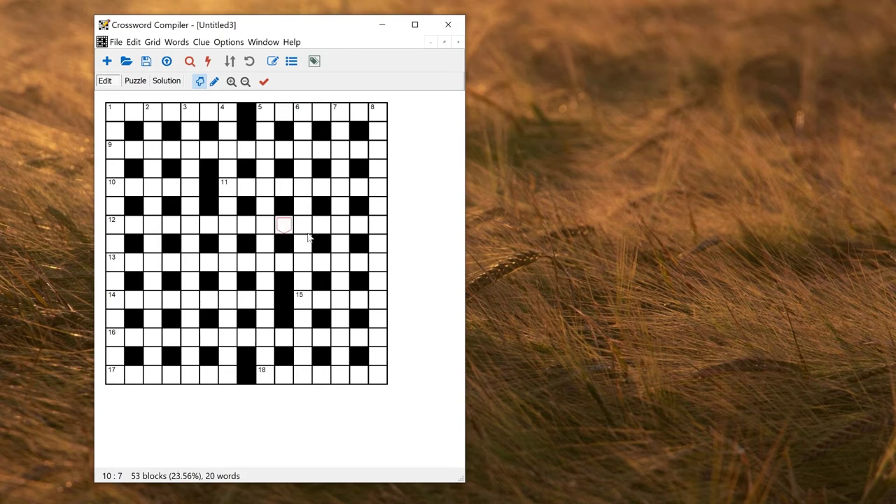
pyautogui.click(284, 226)
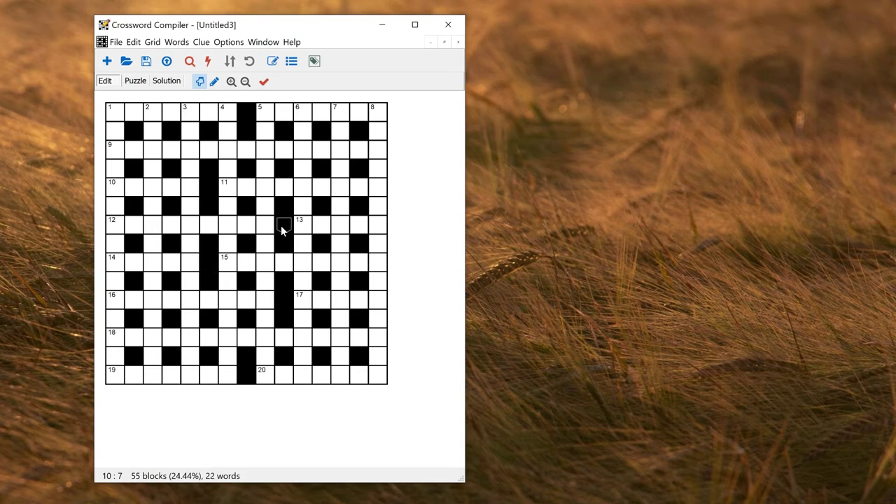
pyautogui.click(284, 225)
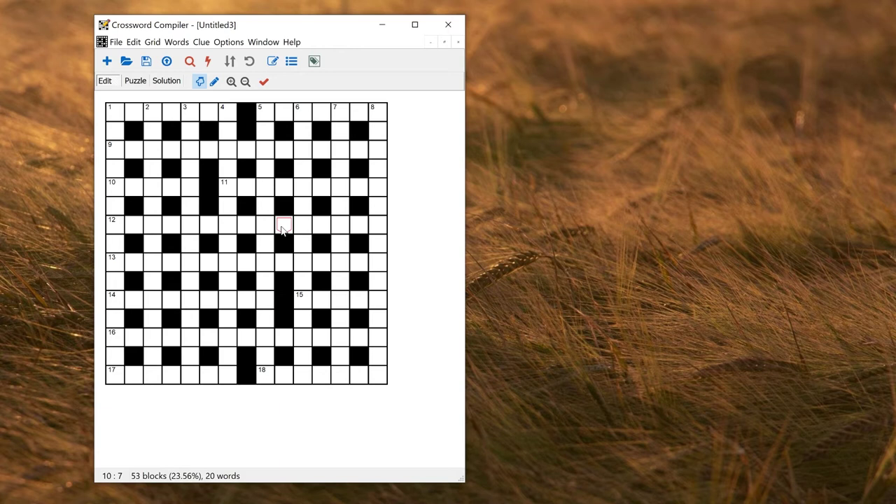
# Apply Cryptic/quick style checking to the grid, leaving the symmetry options unchanged
pyautogui.click(152, 42)
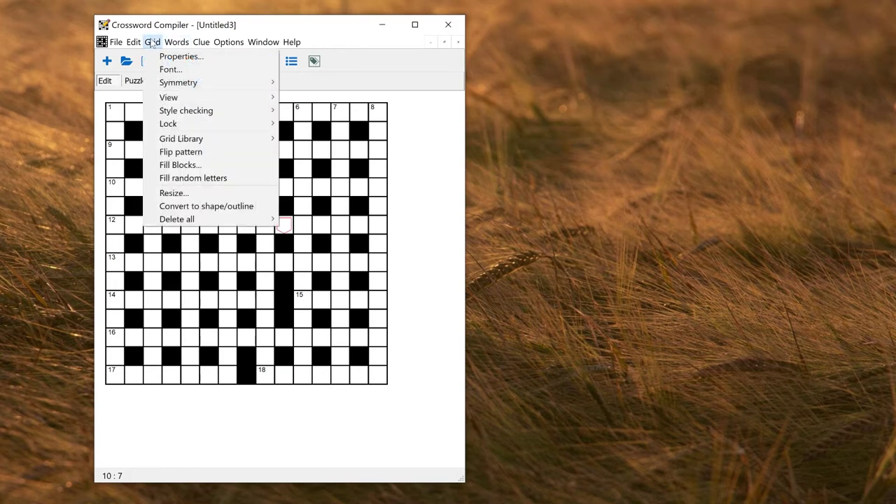
pyautogui.moveTo(175, 84)
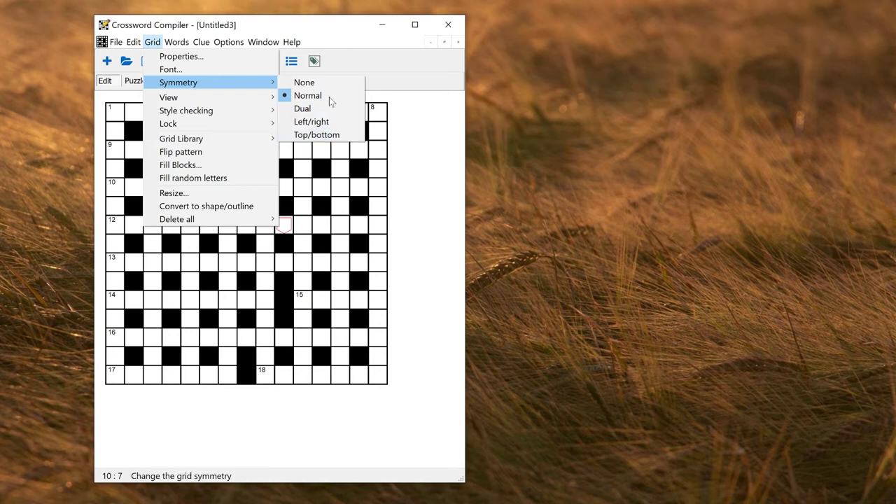
pyautogui.click(316, 22)
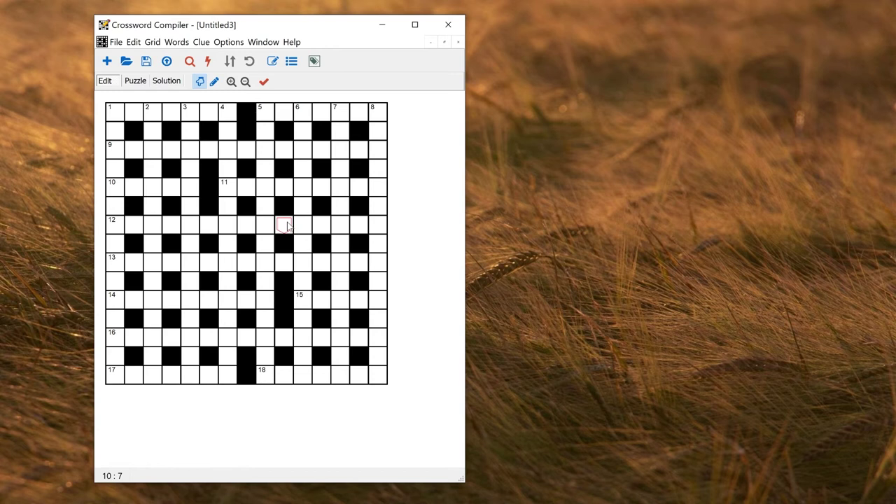
pyautogui.click(152, 42)
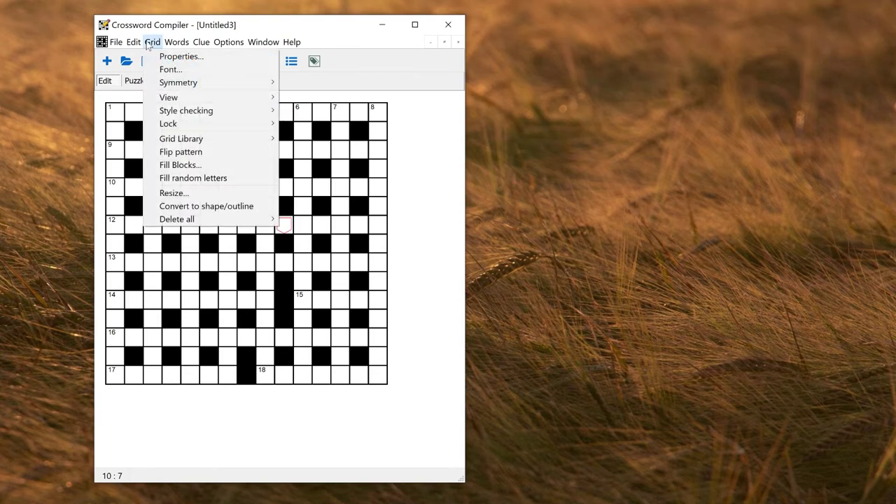
pyautogui.moveTo(210, 110)
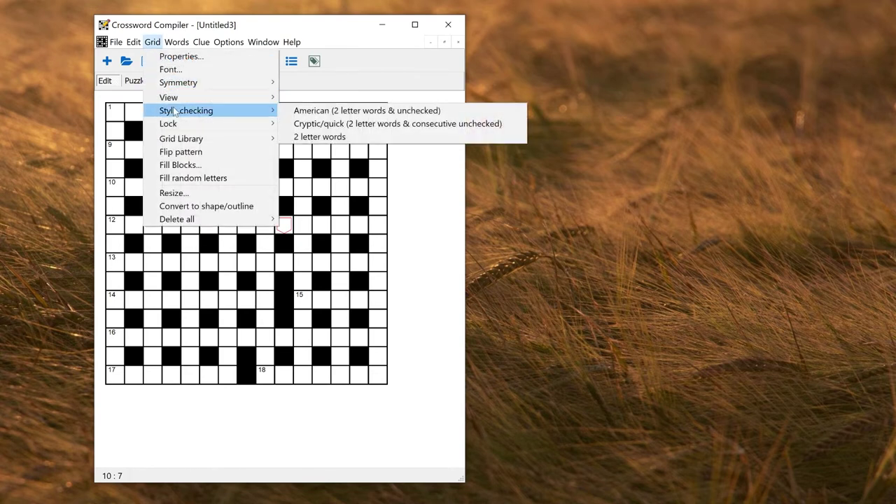
pyautogui.click(375, 125)
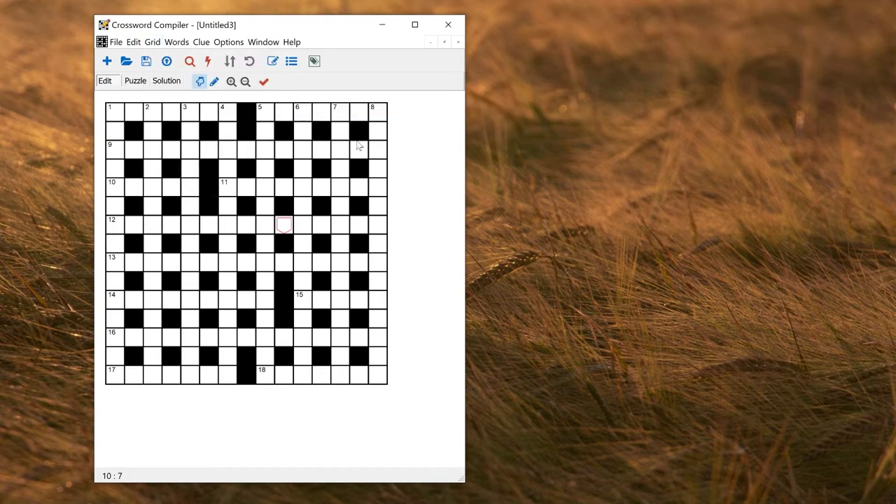
# Try two trial block pairs near the top rows and remove them, keeping 53 blocks
pyautogui.click(307, 152)
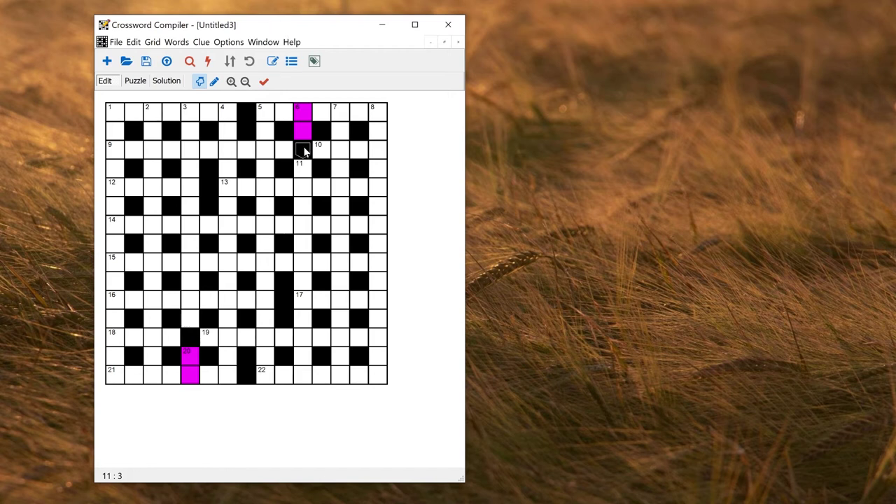
pyautogui.click(304, 152)
pyautogui.click(306, 133)
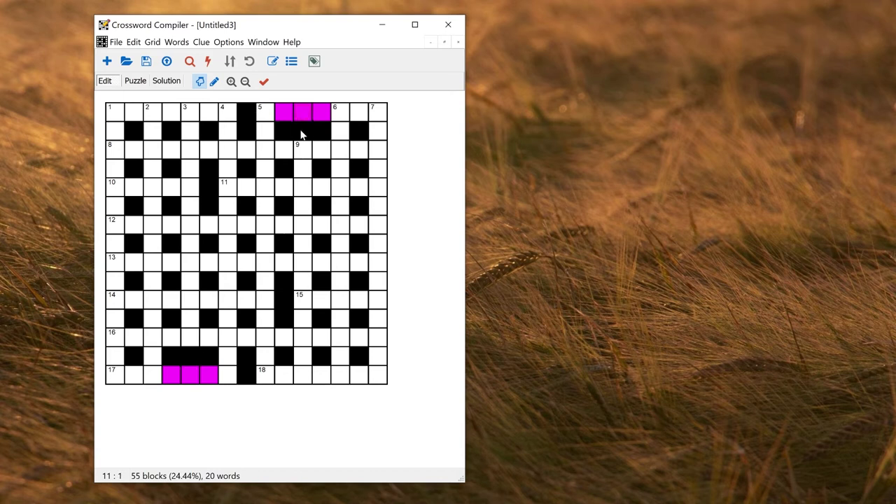
pyautogui.click(303, 132)
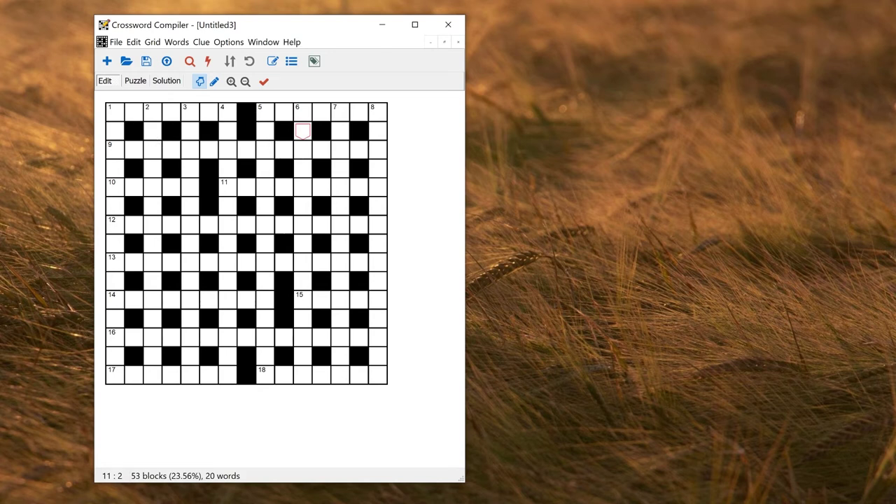
# Type HOPE down from cell 1 and cap it with a block, giving 55 blocks and 22 words
pyautogui.click(119, 115)
pyautogui.click(120, 116)
pyautogui.click(121, 115)
pyautogui.click(229, 62)
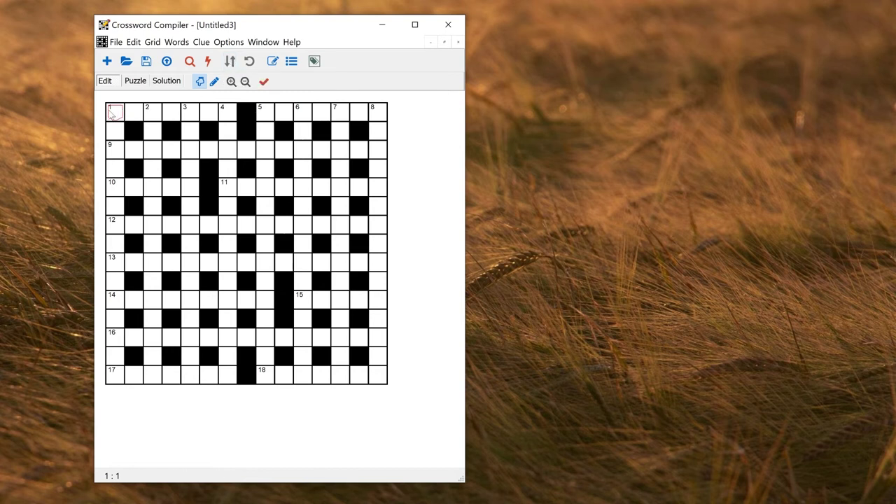
pyautogui.write('HOPE')
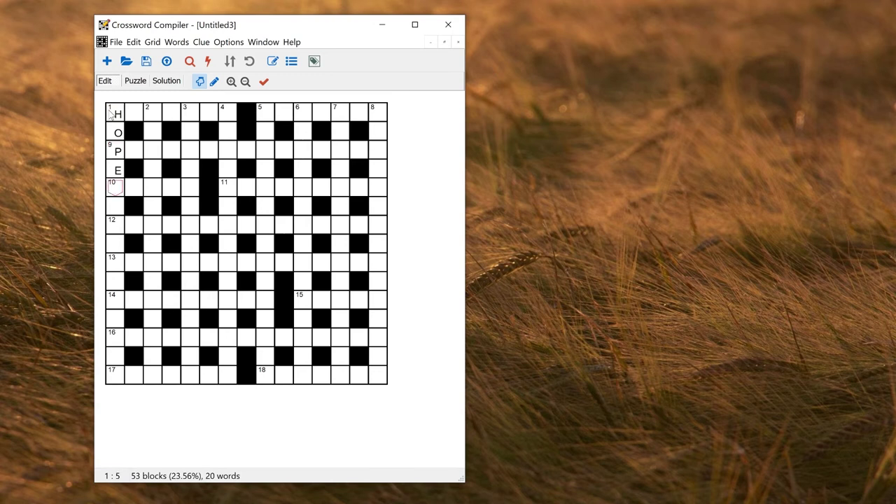
pyautogui.press('.')
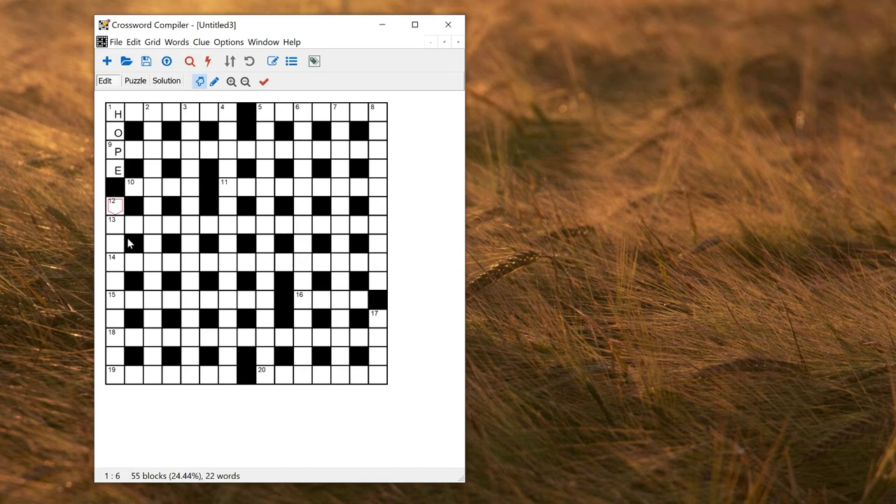
# Insert PARLIAMENTARIAN from AutoFind into 9 Across, crossing HOPE at its P
pyautogui.click(173, 152)
pyautogui.doubleClick(173, 151)
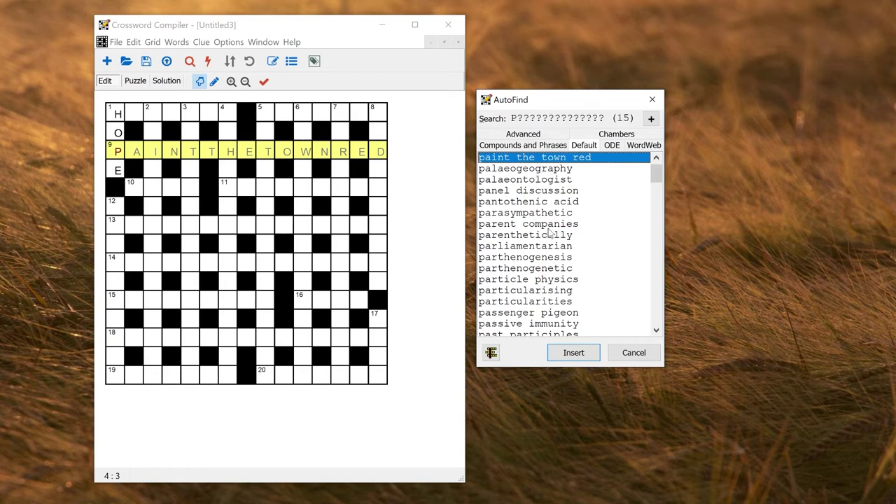
pyautogui.click(552, 204)
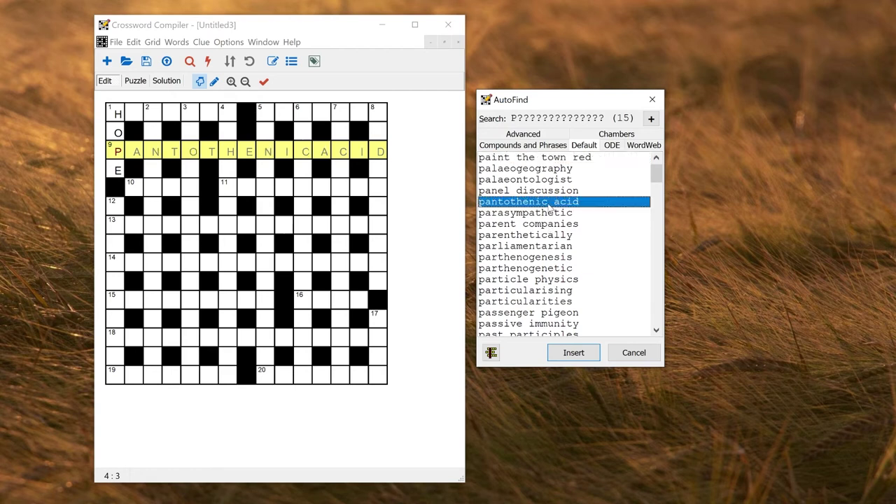
pyautogui.click(552, 246)
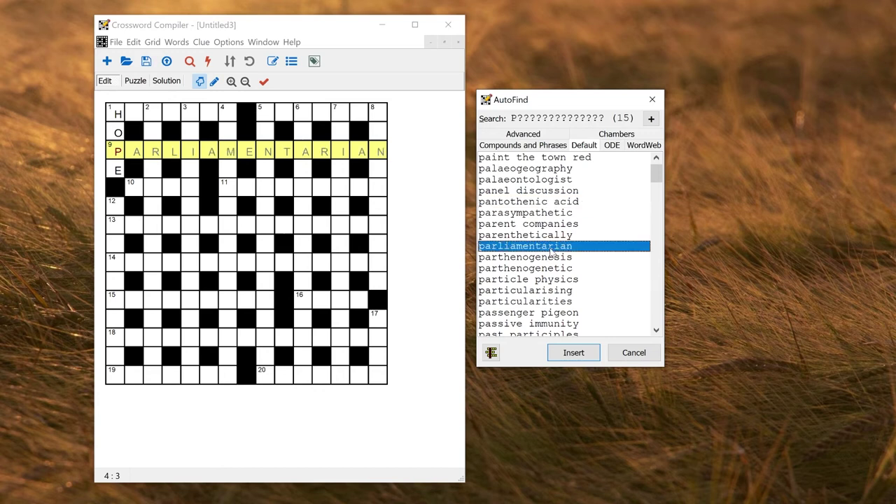
pyautogui.click(574, 353)
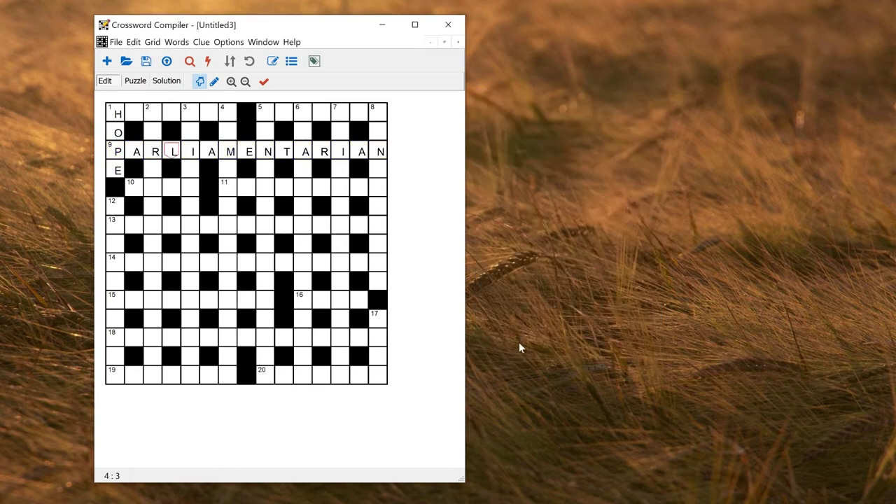
pyautogui.click(139, 114)
# Fill 1 Across with HABITED from AutoFind
pyautogui.click(151, 114)
pyautogui.click(153, 114)
pyautogui.click(155, 114)
pyautogui.click(155, 114)
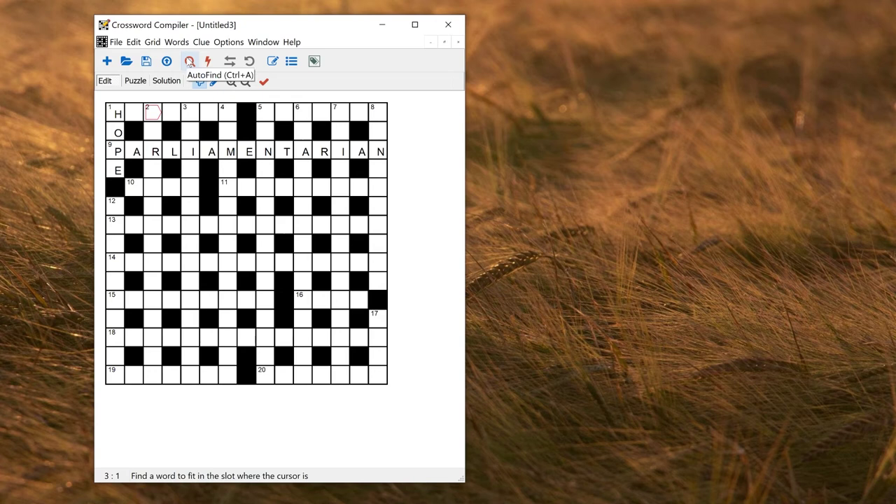
pyautogui.click(189, 62)
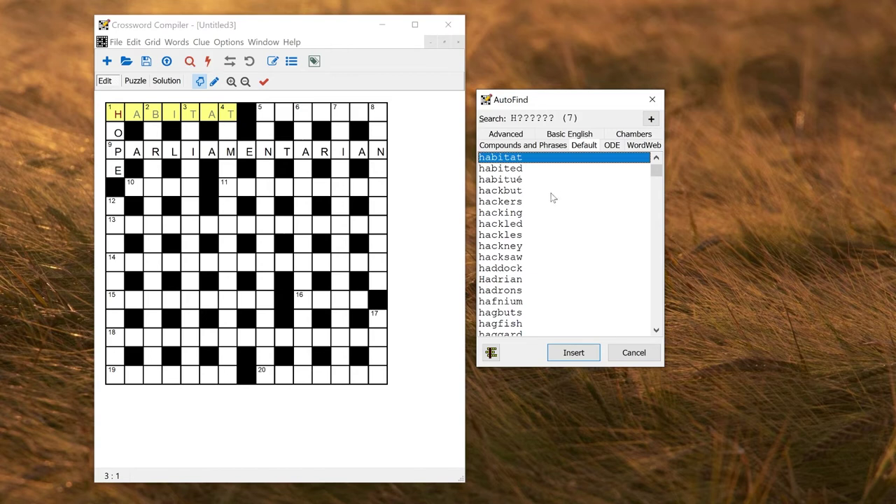
pyautogui.doubleClick(522, 169)
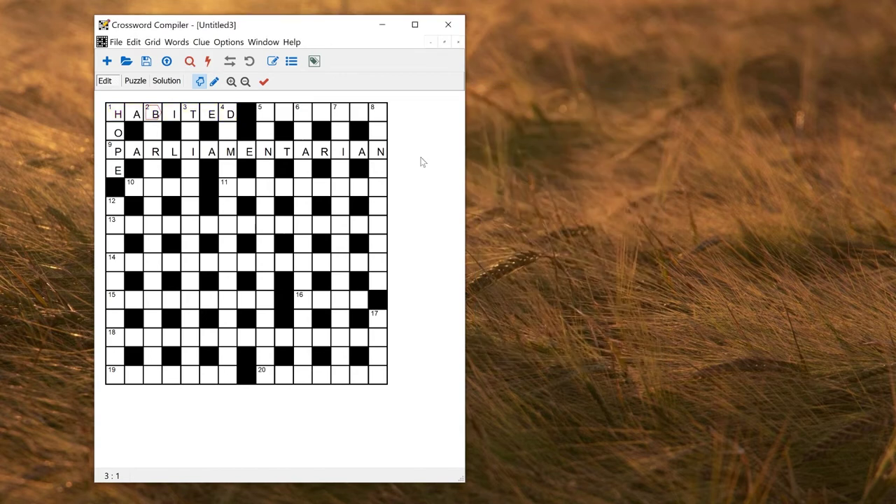
# Fill 3 Down with TRICKORTREATING and look up words fitting 2 Down
pyautogui.click(191, 132)
pyautogui.doubleClick(191, 133)
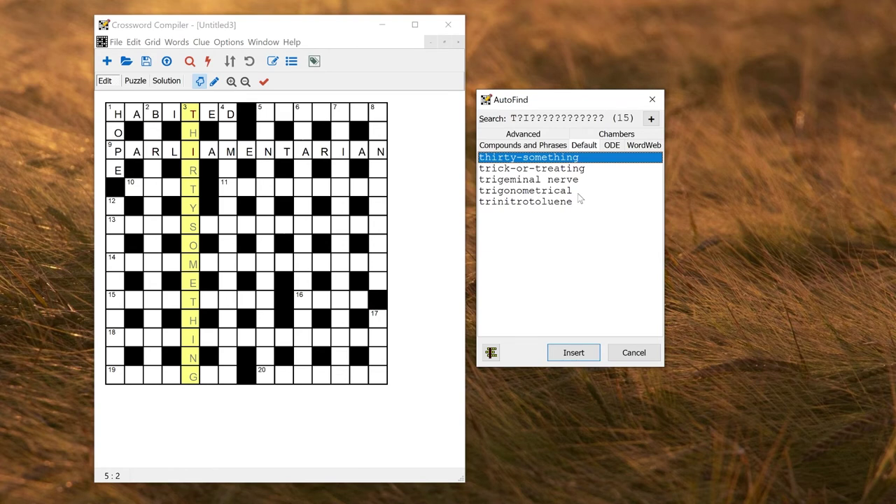
pyautogui.click(573, 171)
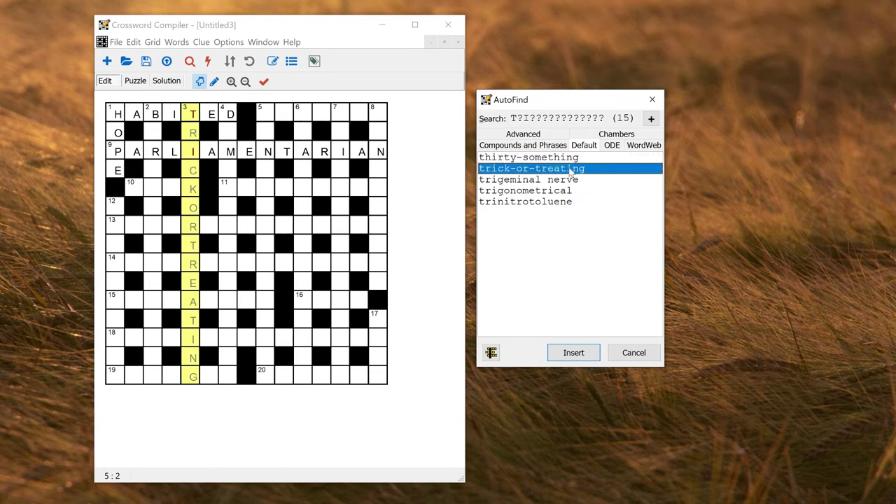
pyautogui.doubleClick(572, 170)
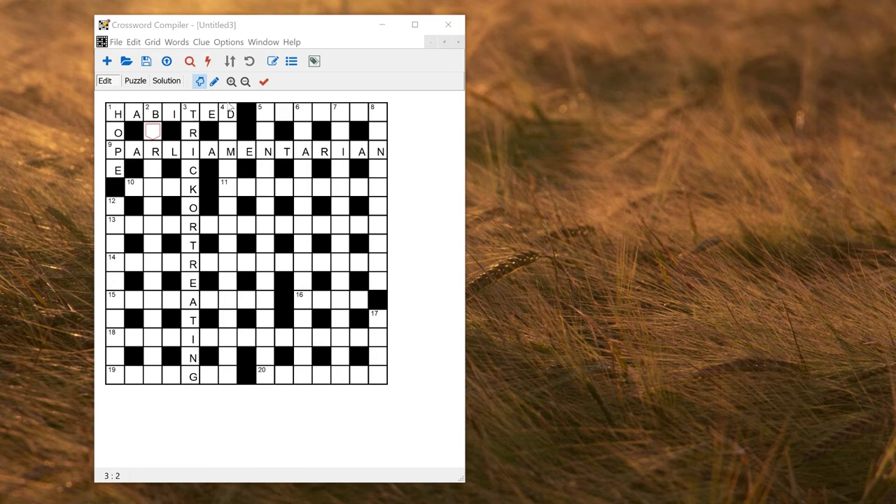
pyautogui.doubleClick(153, 135)
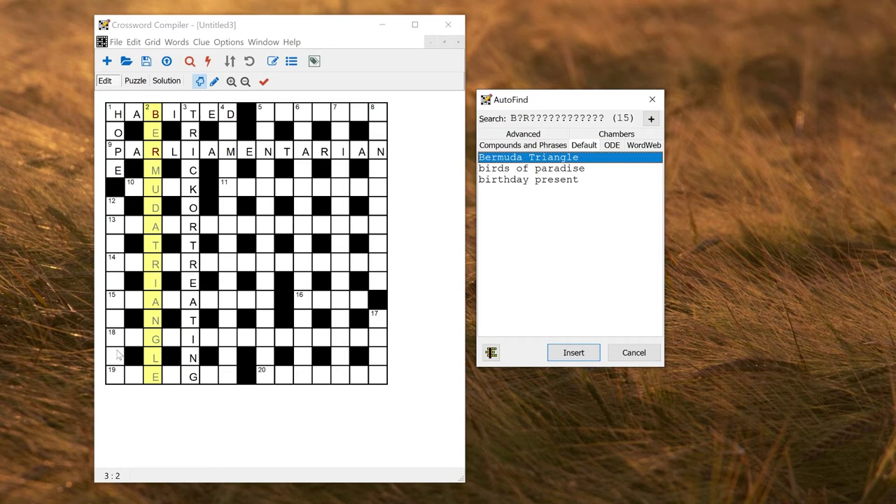
# Put BERMUDA TRIANGLE into 2 Down, showing only words with possible crossing words
pyautogui.click(522, 169)
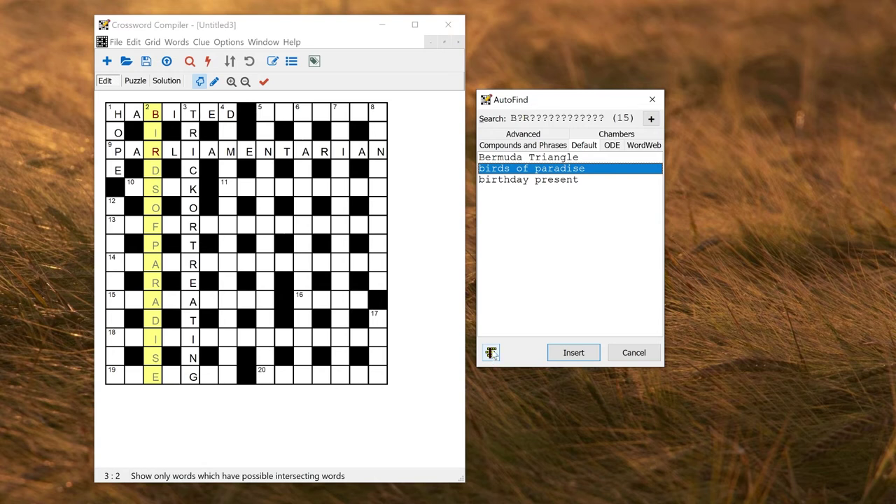
pyautogui.click(492, 353)
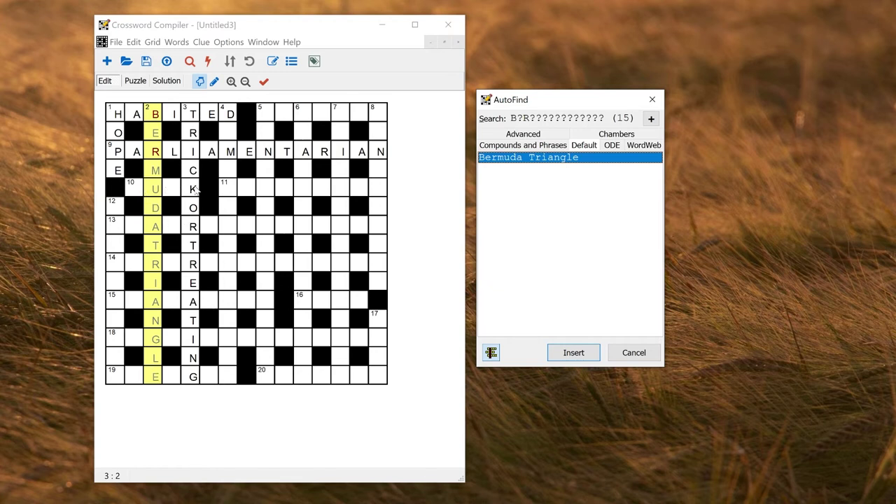
pyautogui.click(578, 353)
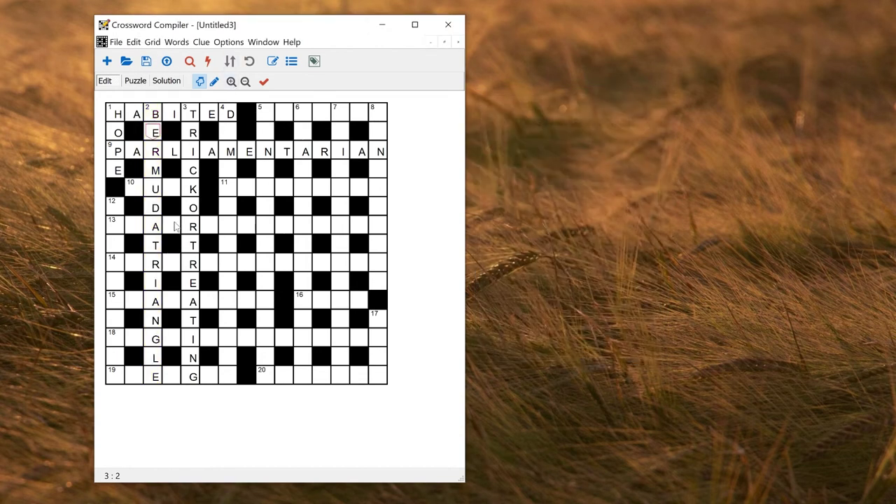
# Place four symmetric block pairs around the grid centre, then run AutoFill on the remaining entries
pyautogui.click(209, 226)
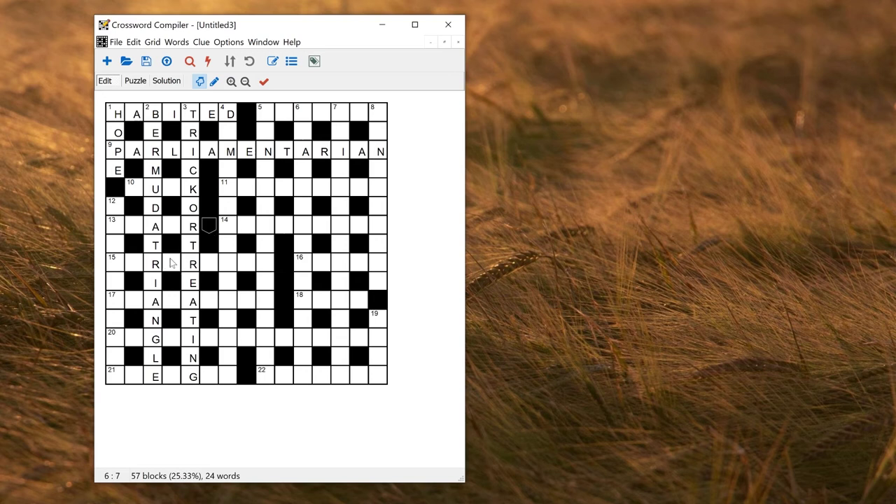
pyautogui.click(172, 262)
pyautogui.click(272, 251)
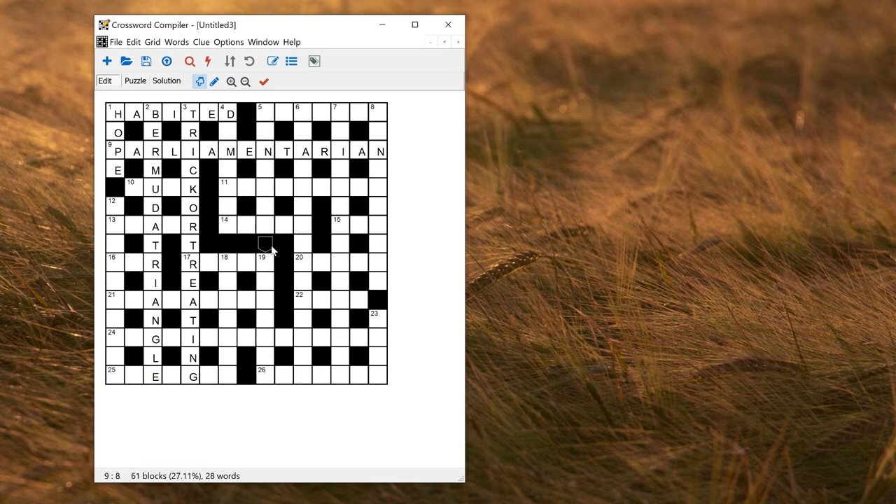
pyautogui.click(248, 249)
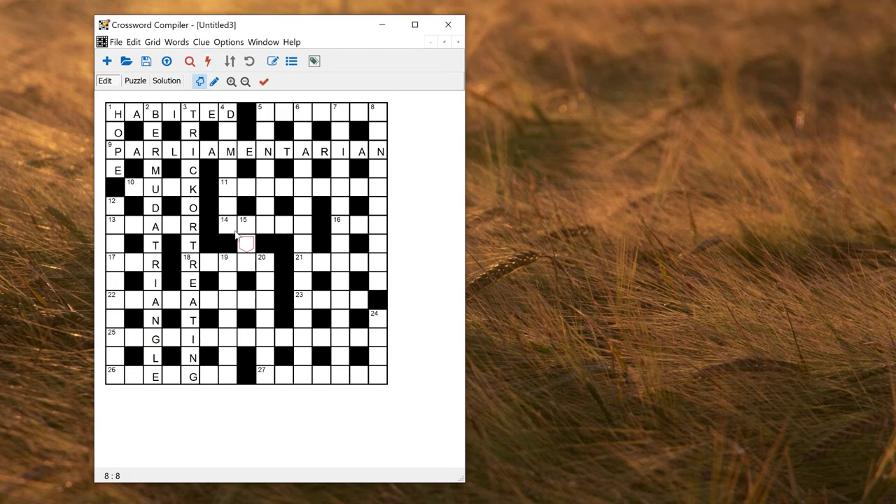
pyautogui.click(209, 61)
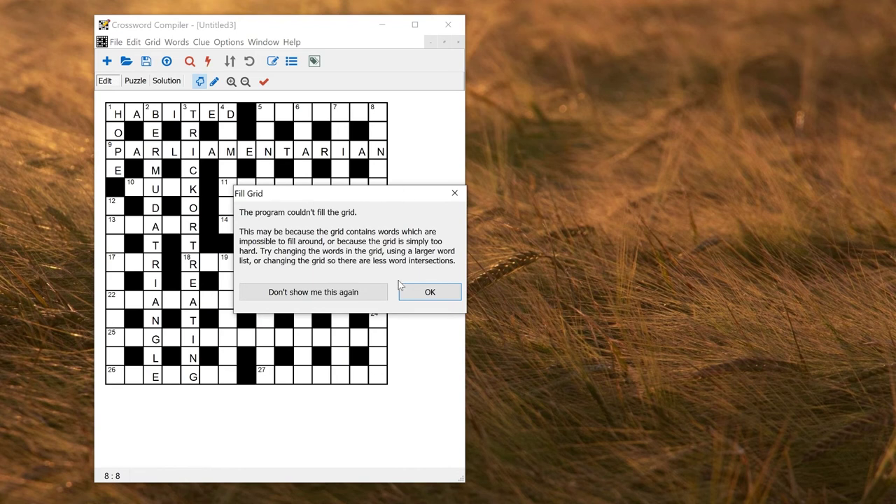
# Dismiss the couldn't-fill-the-grid message and decline the 'No fit found. Try again?' retry
pyautogui.click(430, 293)
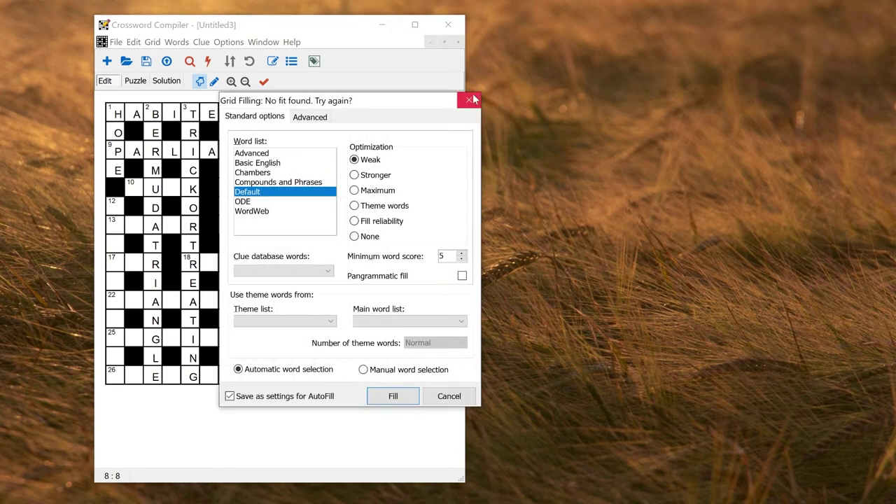
pyautogui.click(472, 396)
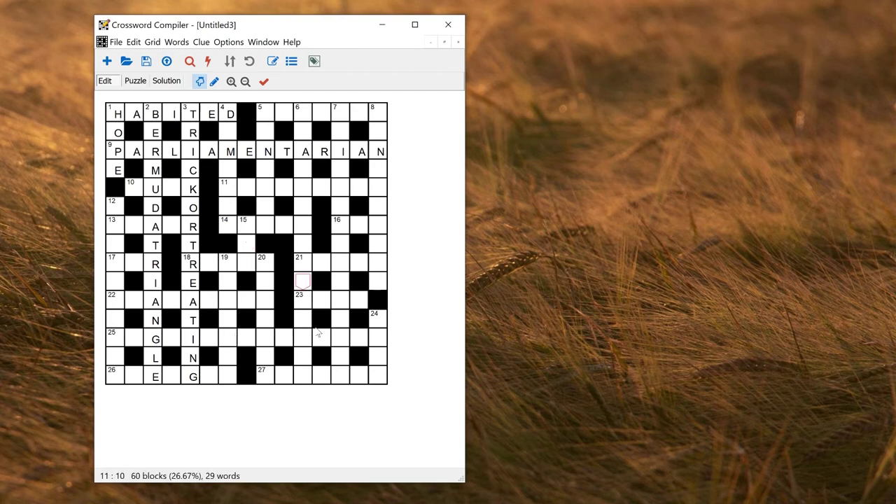
# Add one more symmetric block pair, trial AutoFill and a refill from the beginning, then cancel it
pyautogui.click(302, 282)
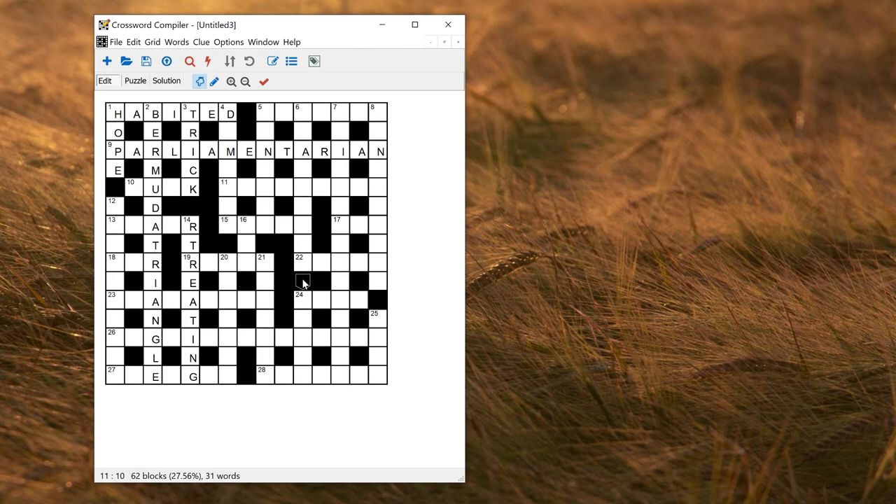
pyautogui.click(207, 62)
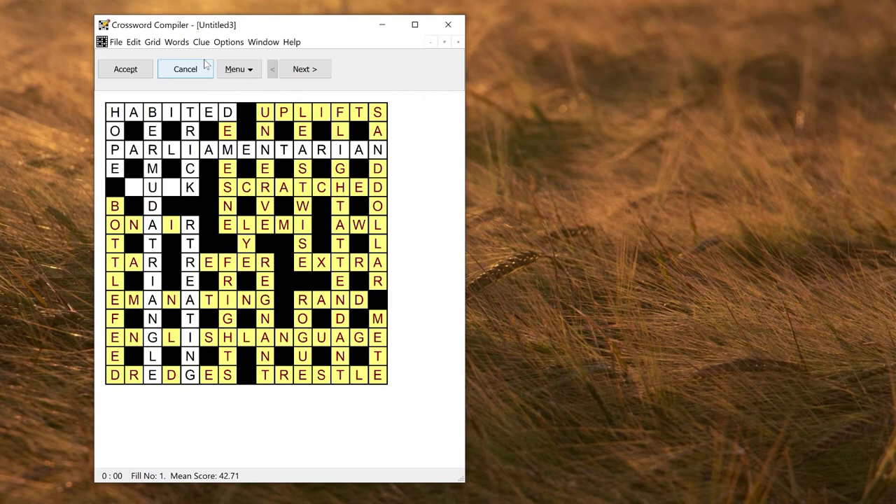
pyautogui.click(250, 73)
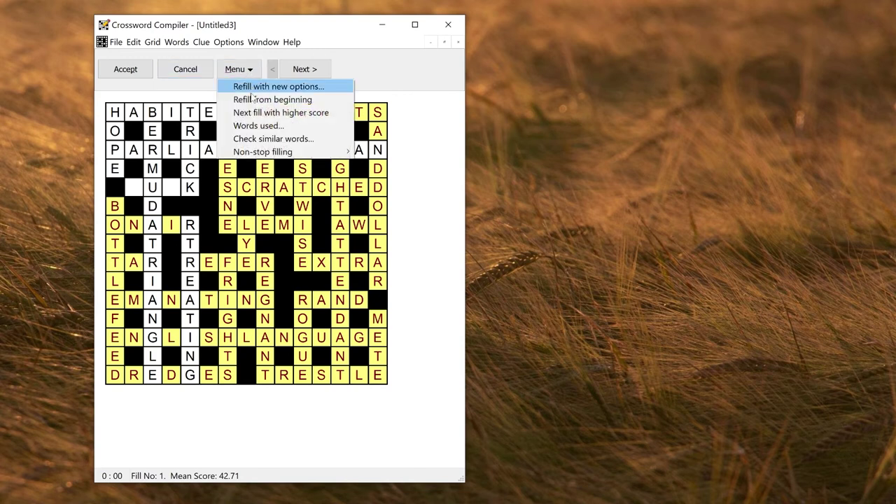
pyautogui.click(252, 100)
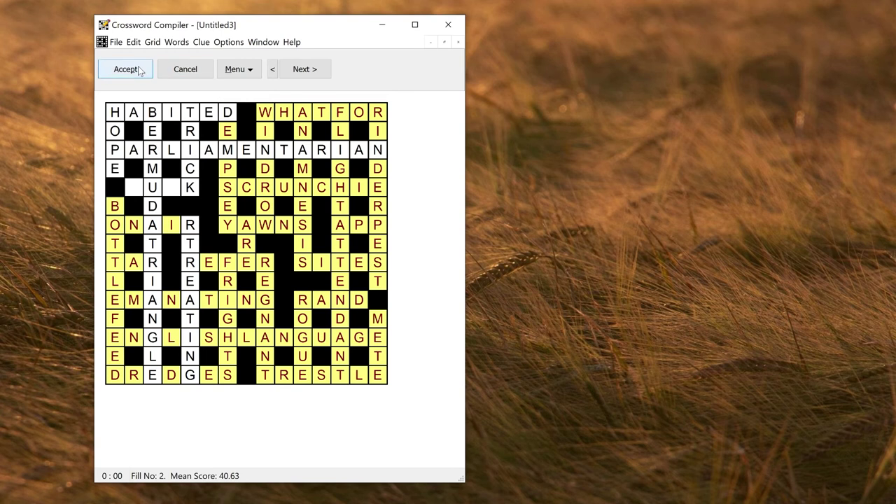
pyautogui.click(186, 71)
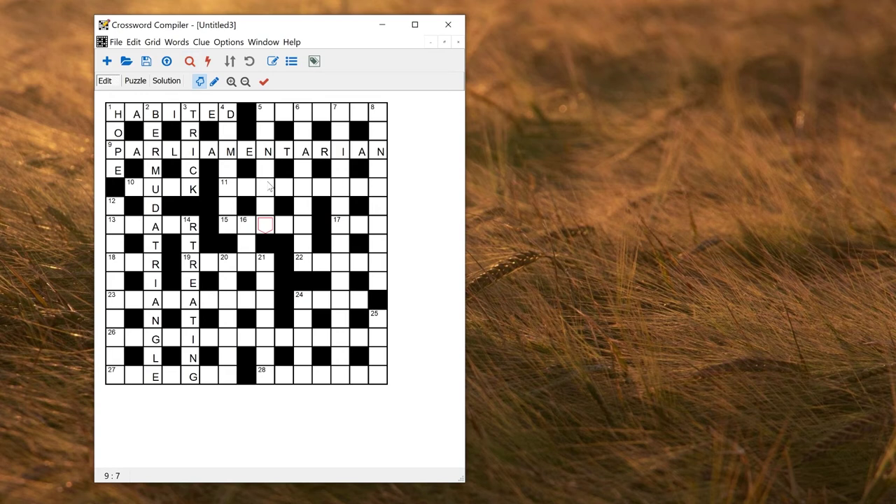
# Start Words > Fill Grid with Manual word selection
pyautogui.click(176, 42)
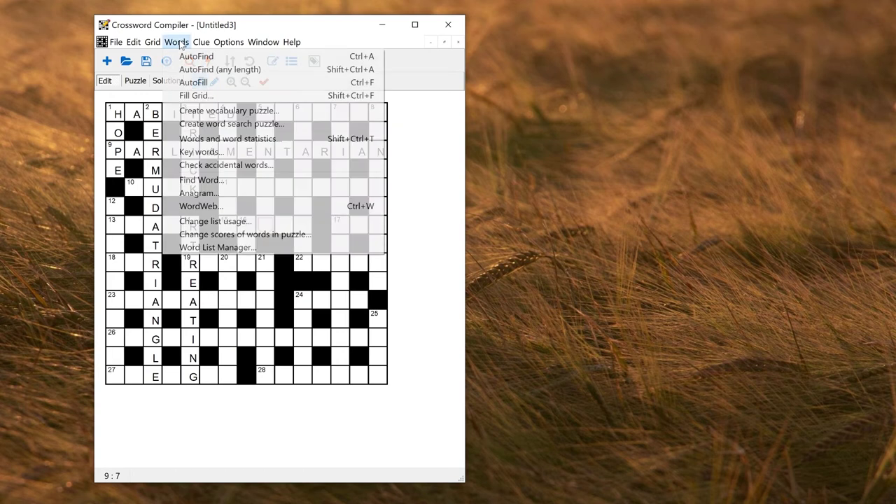
pyautogui.click(204, 101)
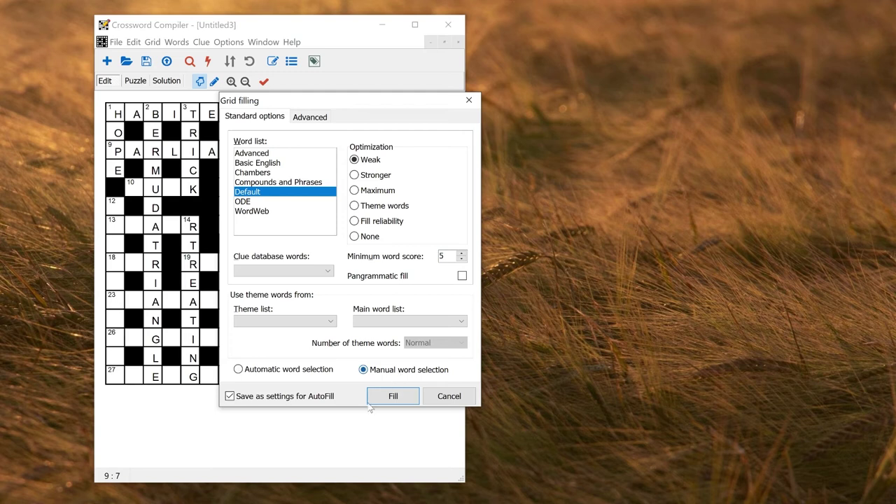
pyautogui.click(393, 396)
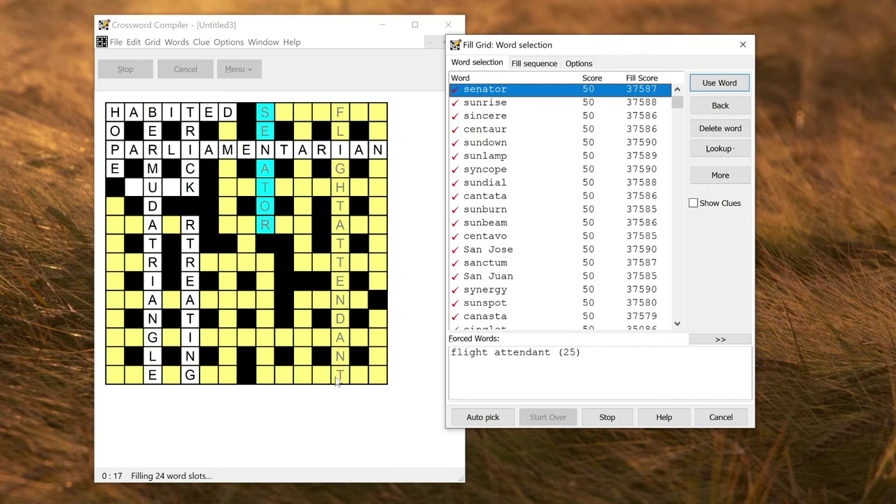
# Compare sincere, sundial and other candidates, then choose sunburn for the down slot
pyautogui.moveTo(550, 353); pyautogui.dragTo(476, 352)
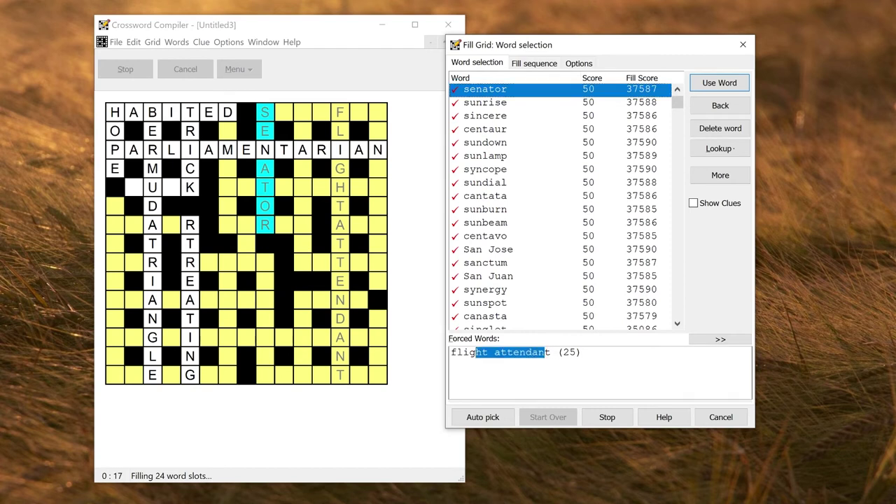
pyautogui.click(582, 353)
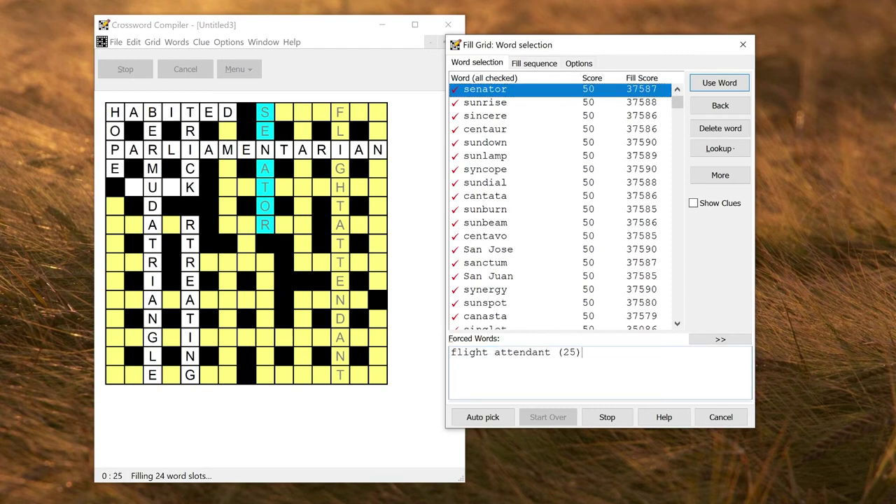
pyautogui.click(482, 121)
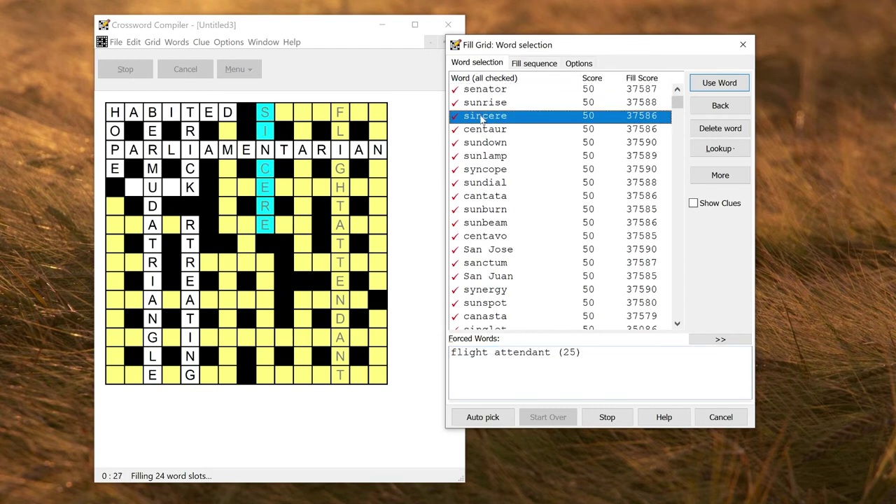
pyautogui.click(480, 184)
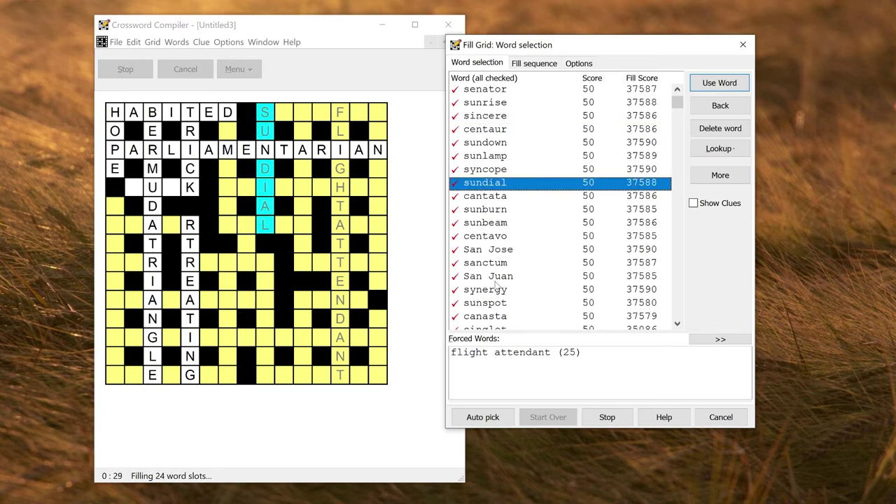
pyautogui.click(502, 241)
pyautogui.click(504, 210)
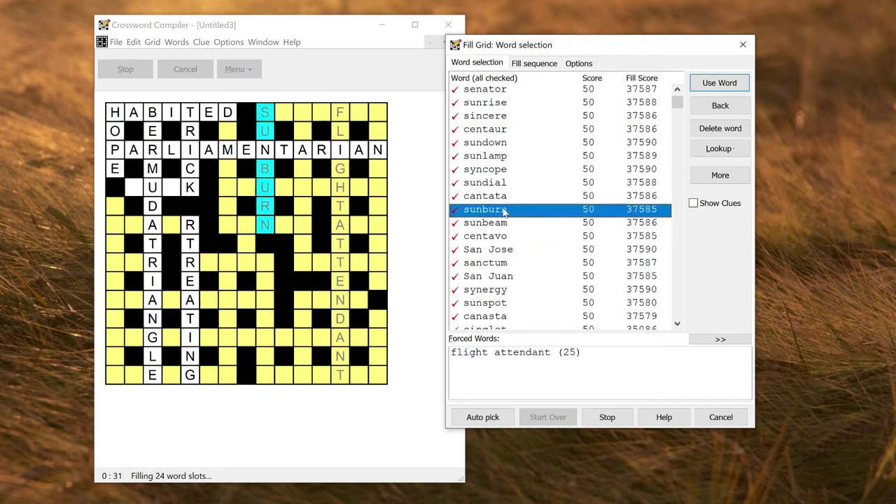
pyautogui.doubleClick(505, 210)
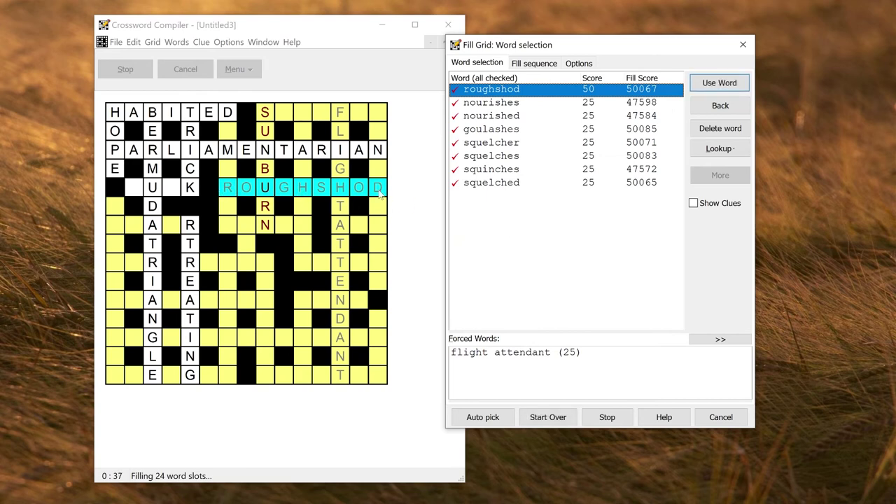
# Choose goulashes for the across slot and magnifying glass for the long slot
pyautogui.click(515, 119)
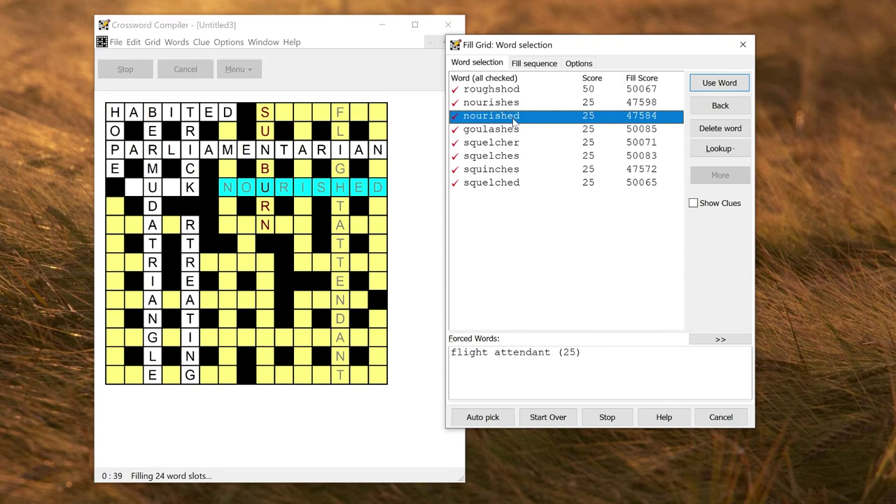
pyautogui.doubleClick(498, 131)
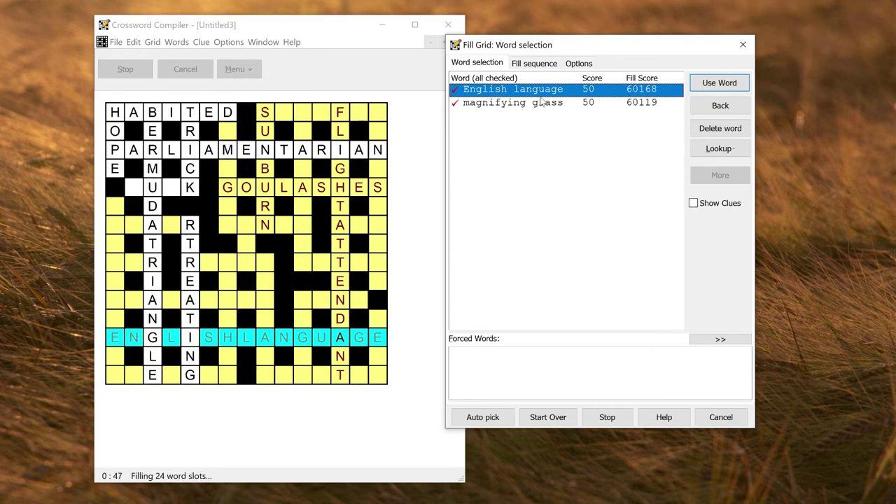
pyautogui.click(511, 106)
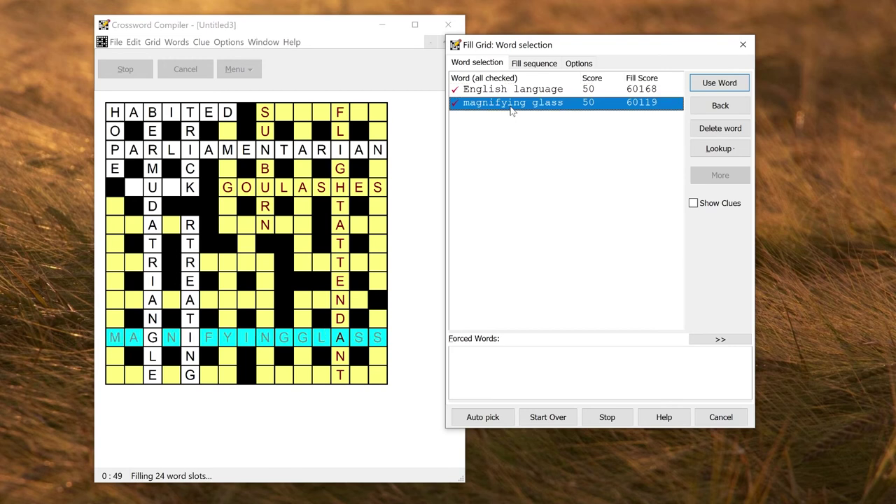
pyautogui.doubleClick(511, 110)
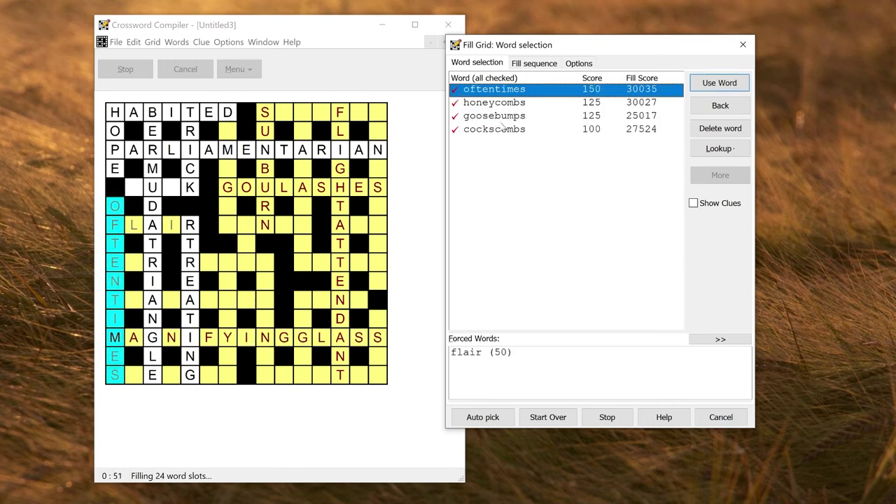
# Let Auto pick fill the remaining words and accept the completed fill
pyautogui.click(503, 116)
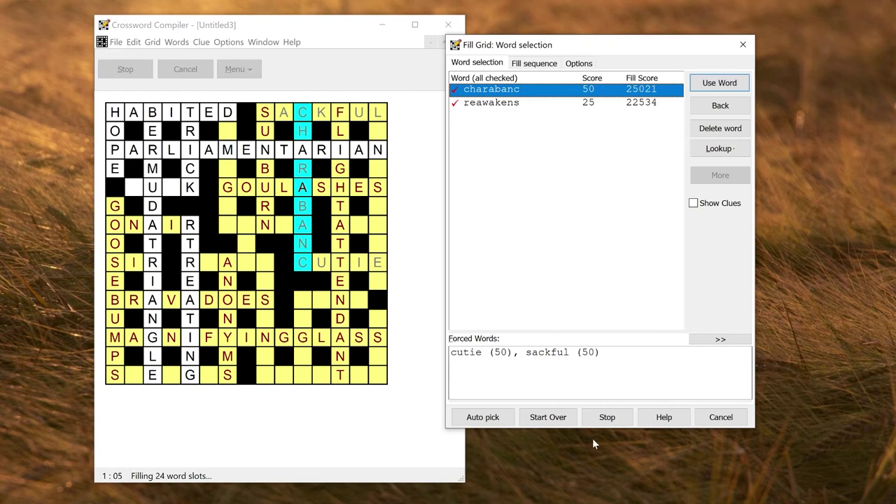
pyautogui.click(475, 418)
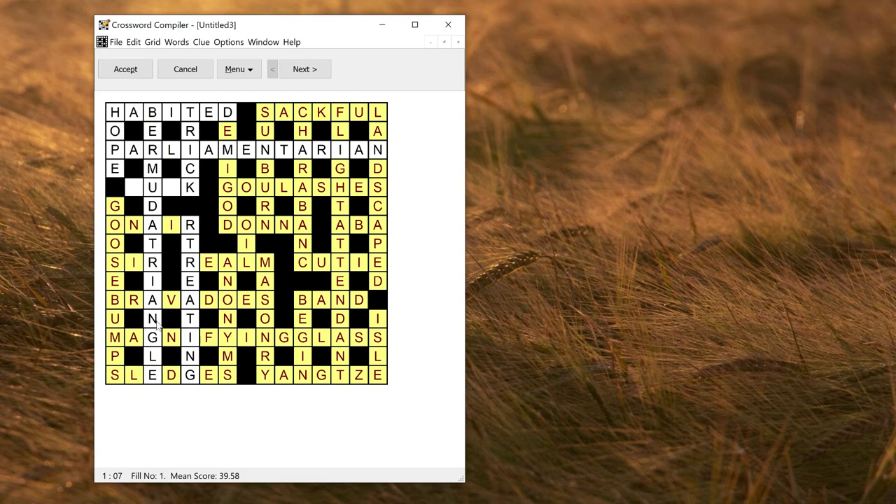
pyautogui.click(128, 70)
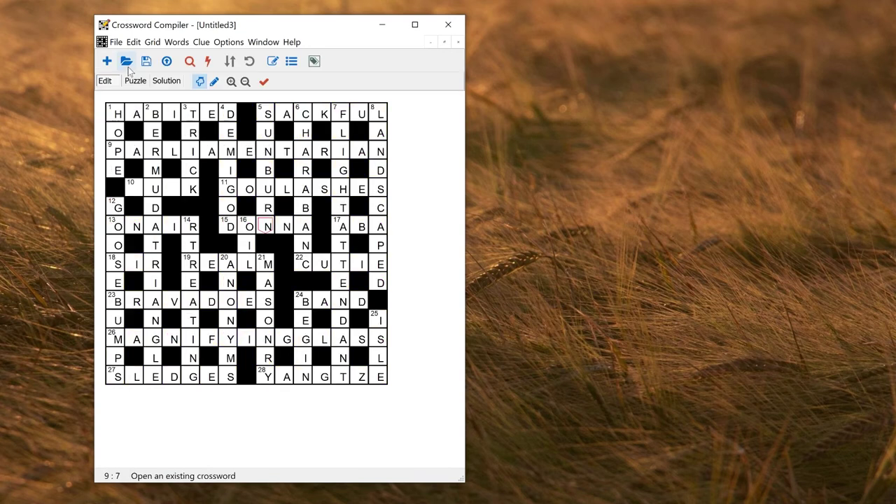
# Fill the ?U?K slot at 10 Across with BUSK
pyautogui.doubleClick(173, 188)
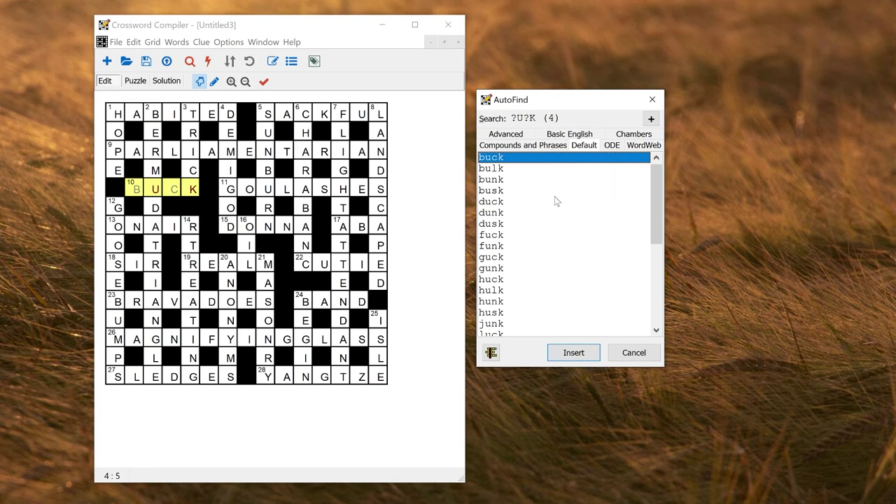
pyautogui.press('Down')
pyautogui.press('Down')
pyautogui.press('Down')
pyautogui.press('Return')
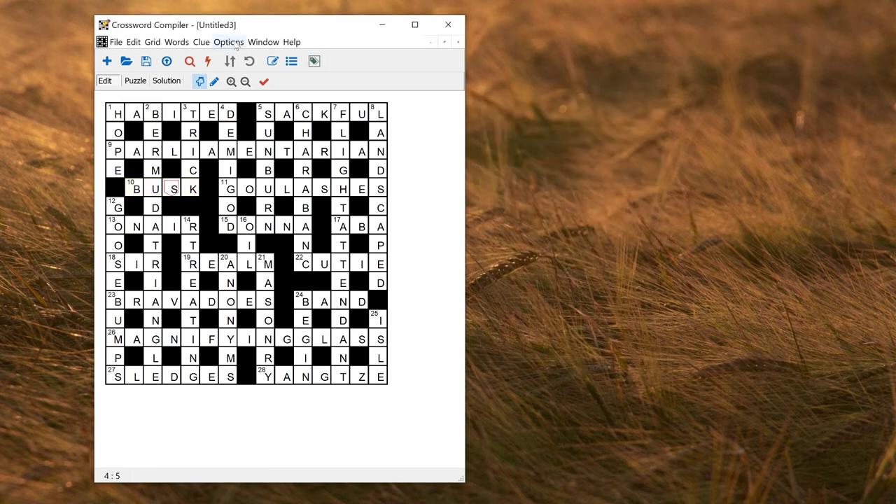
# Open Clue > Review/edit clues and select the first cell of 1 Across
pyautogui.click(201, 42)
pyautogui.click(210, 69)
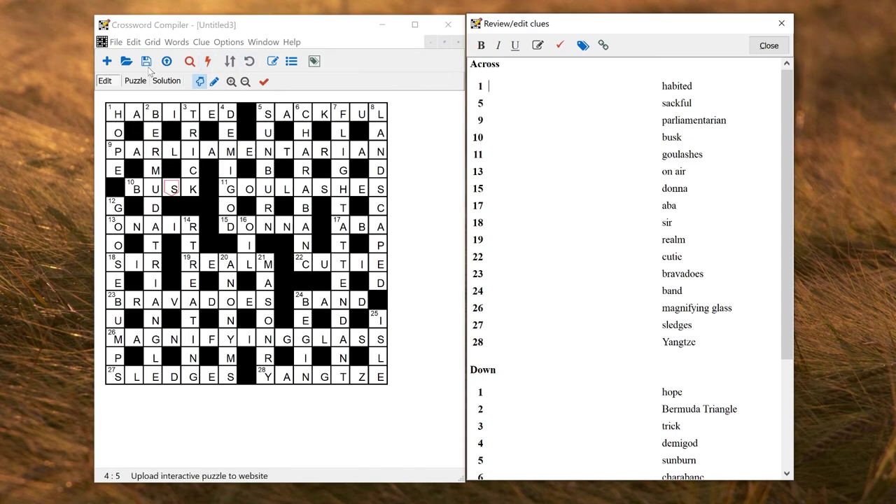
pyautogui.click(116, 113)
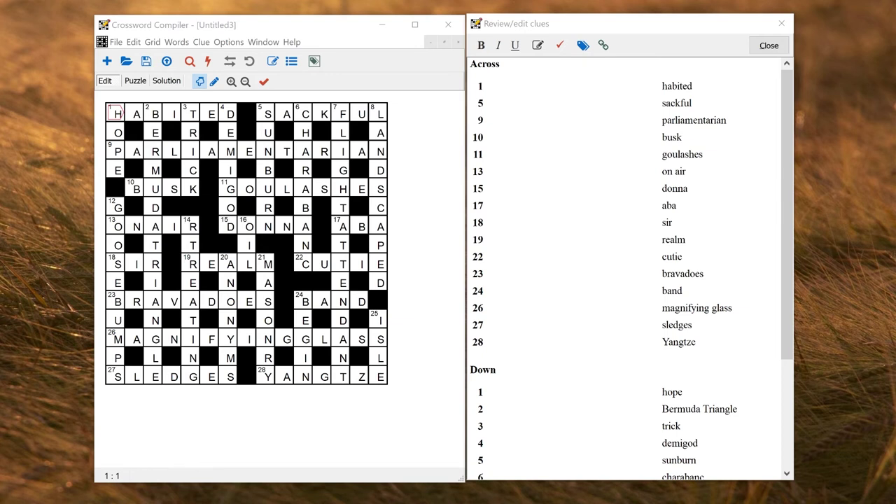
# Open the clue editor for 1 Across habited and find anagrams of habited
pyautogui.doubleClick(670, 90)
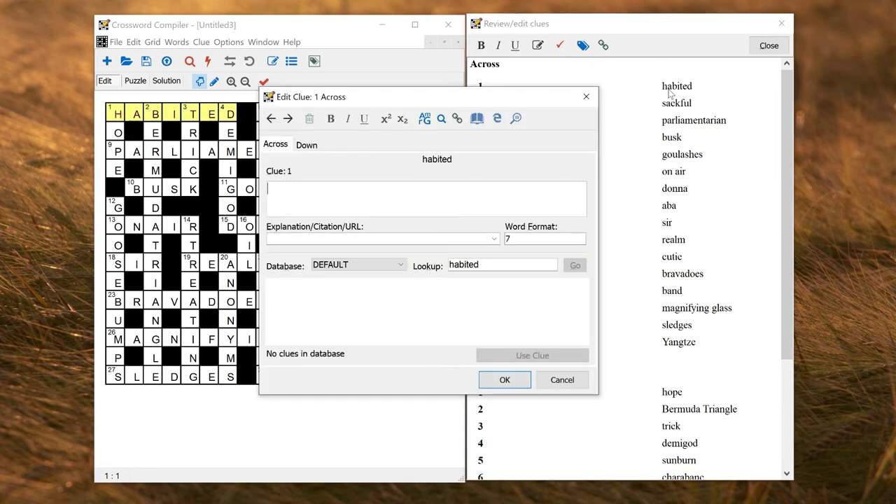
pyautogui.click(424, 119)
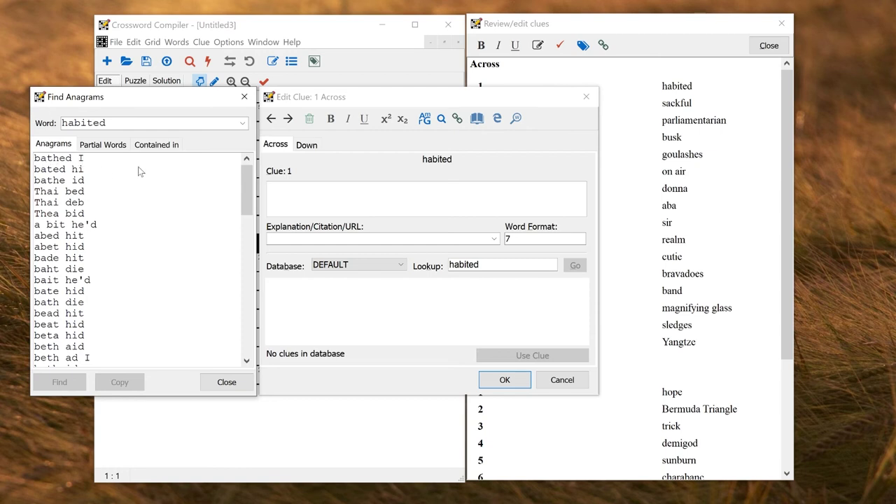
pyautogui.moveTo(248, 178); pyautogui.dragTo(229, 321)
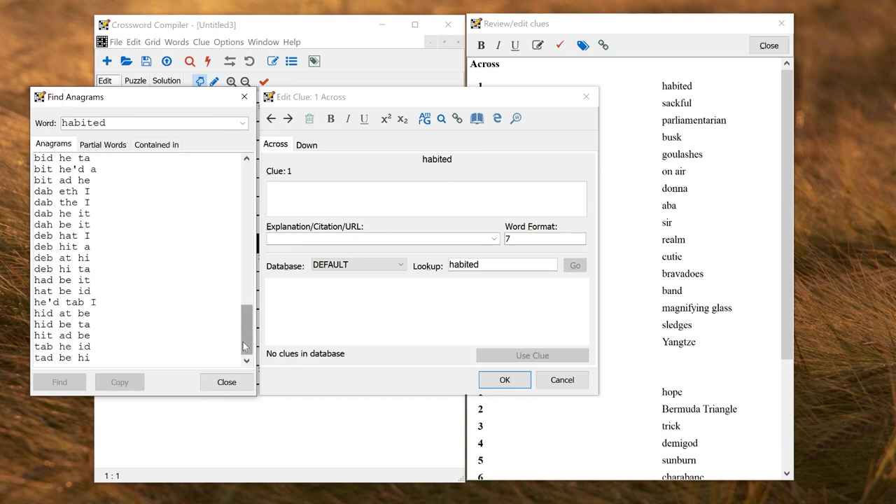
# Write the 1 Across clue as 'Clothed, I bathed', using the anagram 'bathed I'
pyautogui.moveTo(245, 346); pyautogui.dragTo(231, 164)
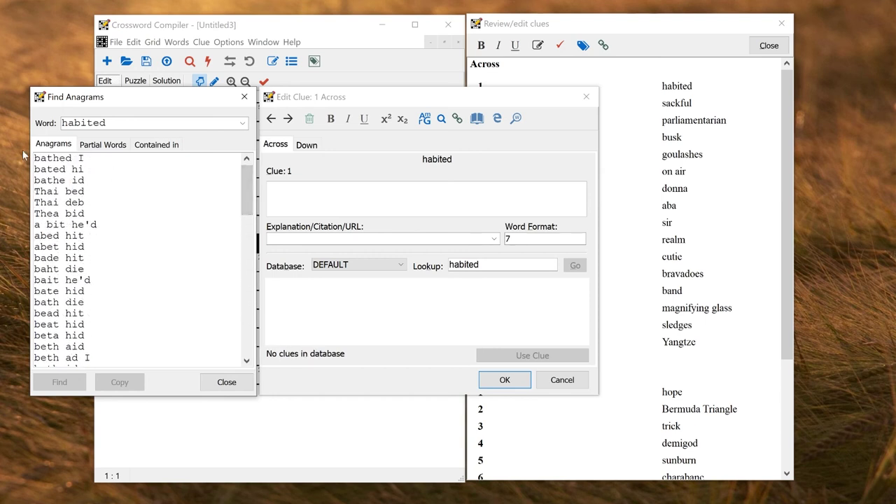
pyautogui.click(73, 161)
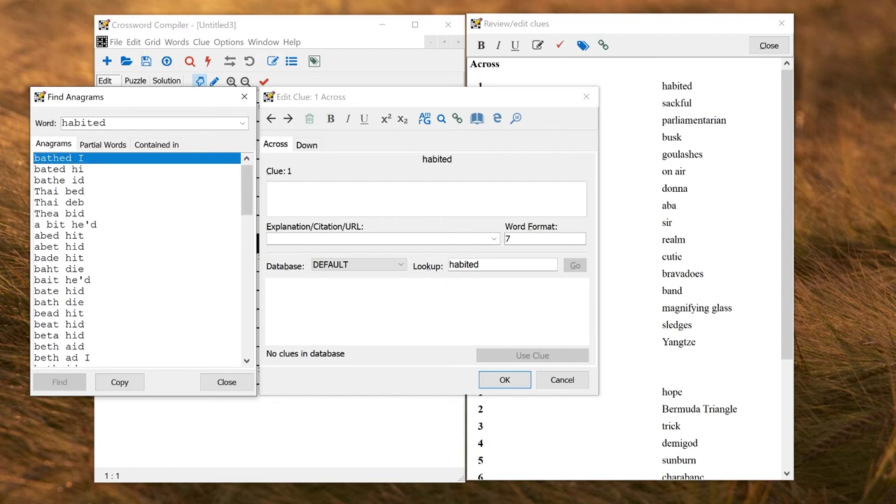
pyautogui.click(268, 189)
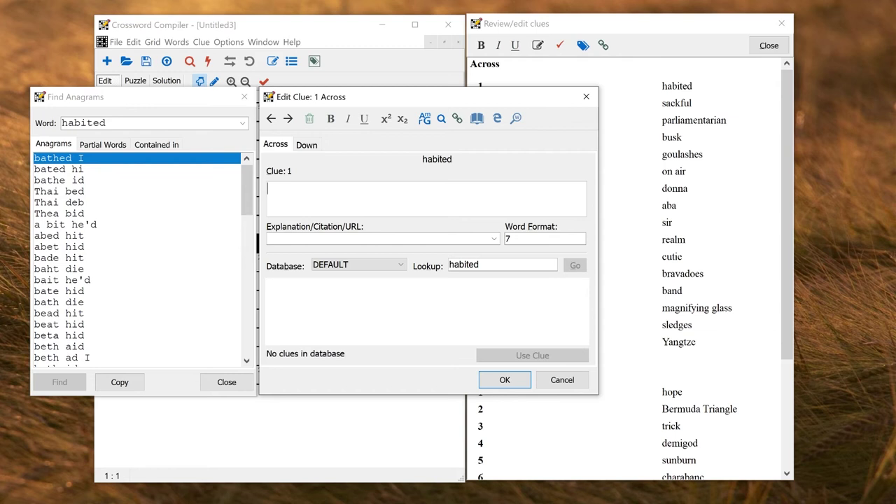
pyautogui.write('Clothed,')
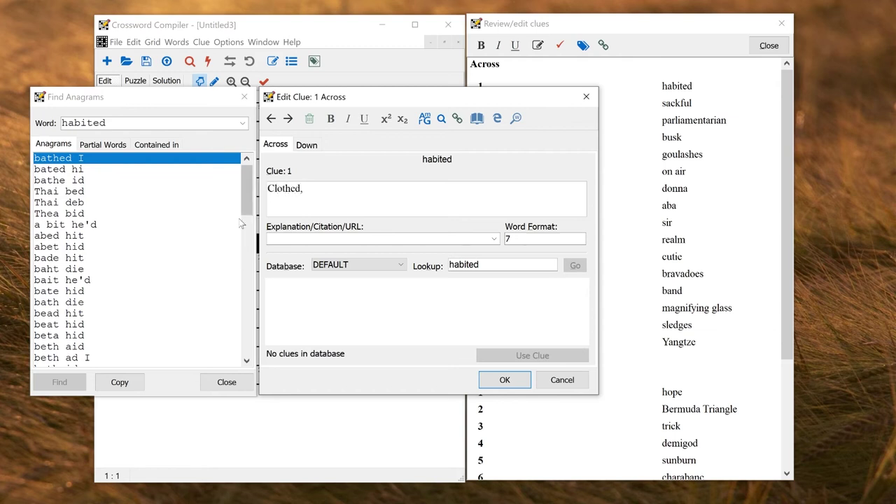
pyautogui.click(119, 381)
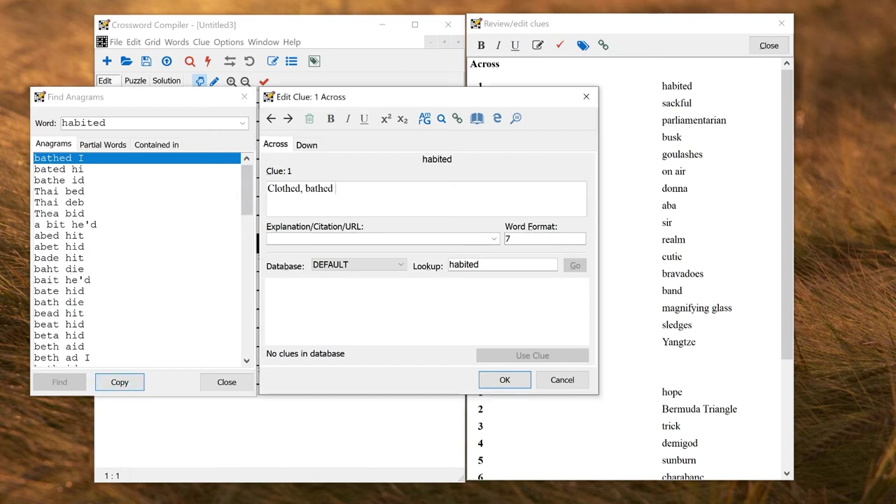
pyautogui.write('I')
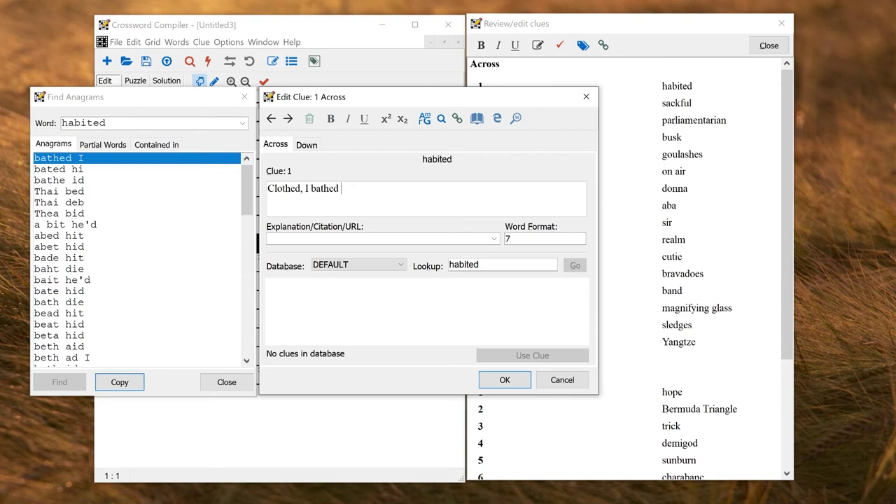
# Append the anagram indicator 'capriciously' from the Anagram Indicators list to the clue
pyautogui.click(478, 120)
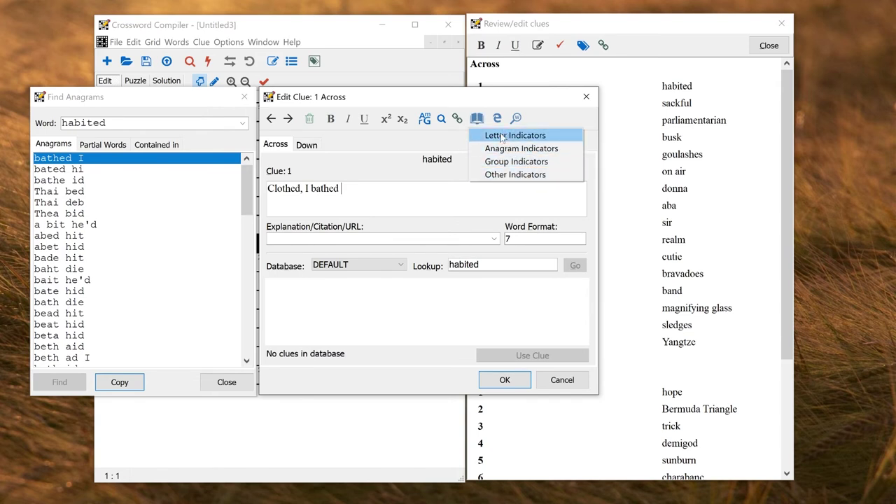
pyautogui.click(501, 135)
pyautogui.moveTo(315, 136)
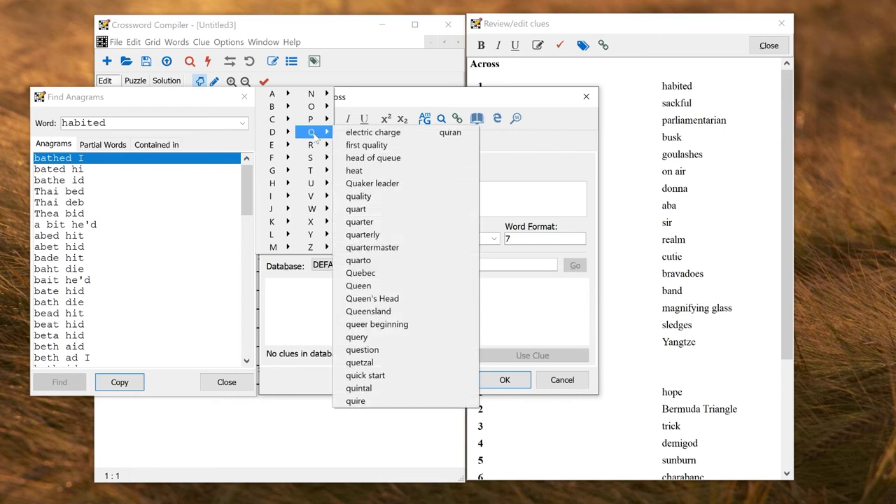
pyautogui.moveTo(313, 183)
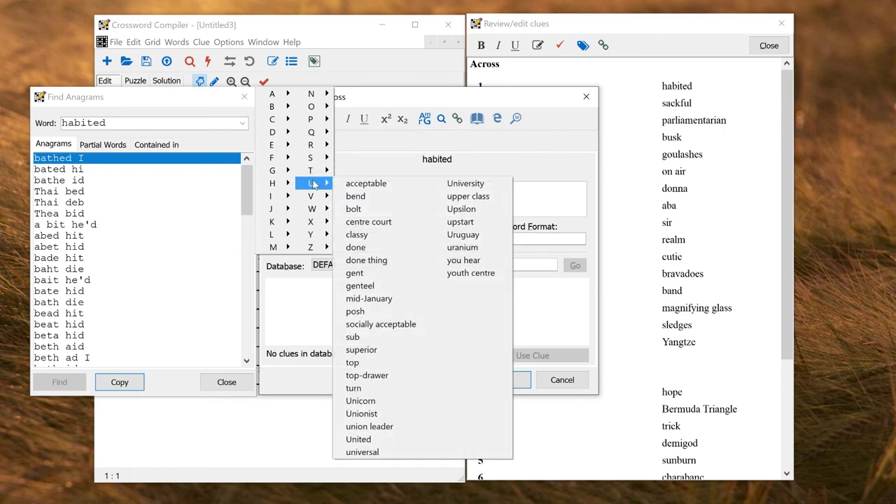
pyautogui.click(483, 145)
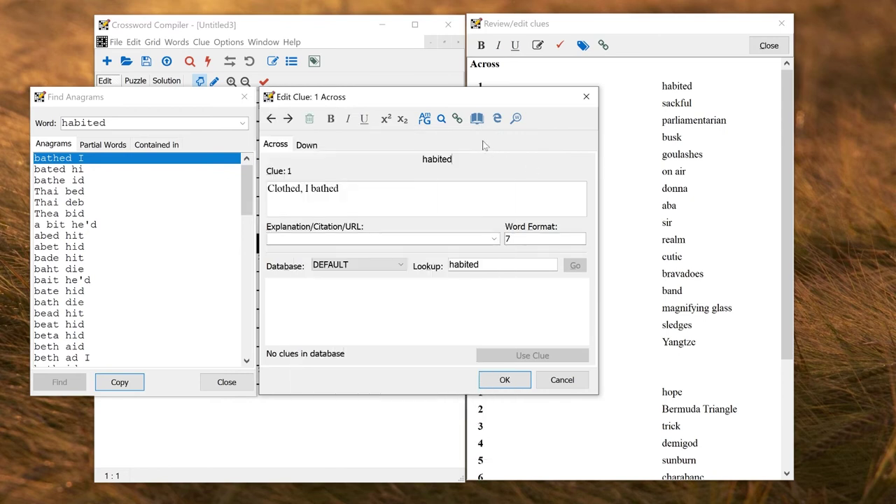
pyautogui.click(477, 118)
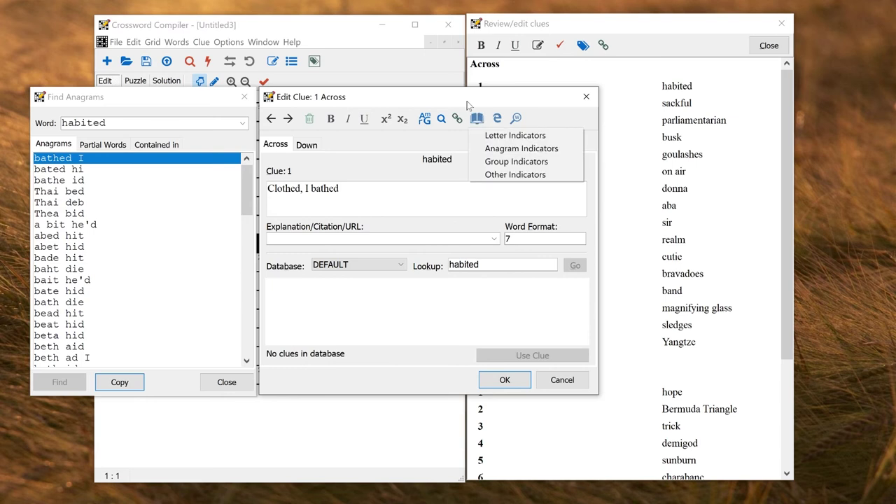
pyautogui.click(483, 149)
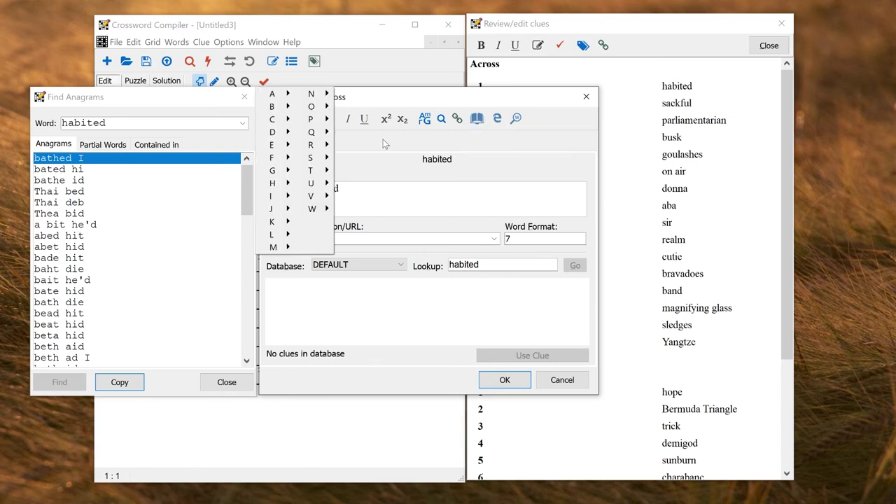
pyautogui.moveTo(292, 123)
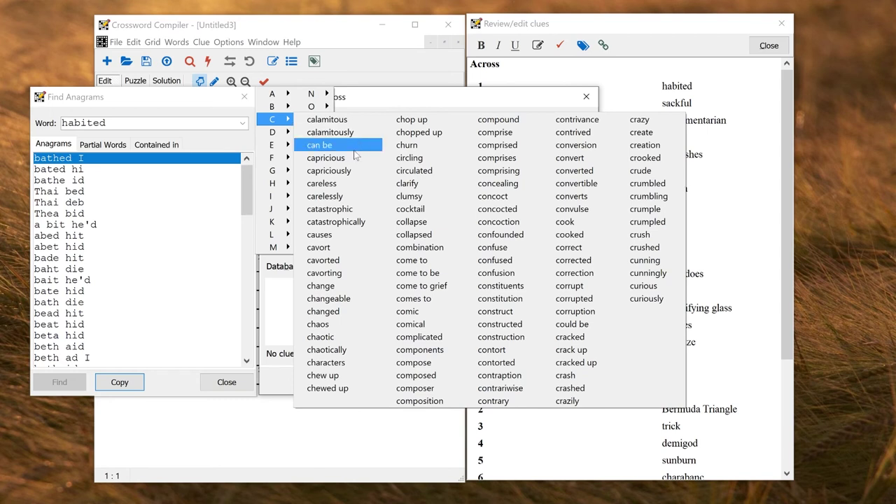
pyautogui.click(344, 172)
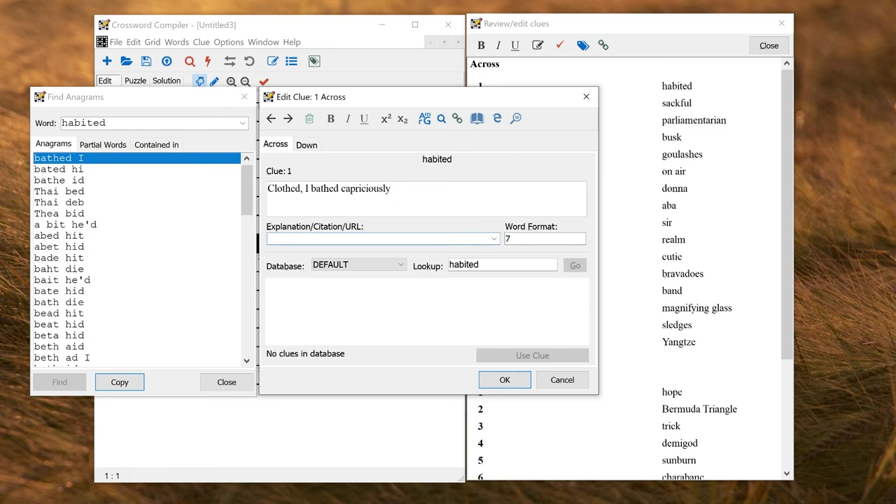
# Record the explanation 'Anagram of "I bathed"' and show partial-word anagrams of habited
pyautogui.write('nagram of "I bathed"')
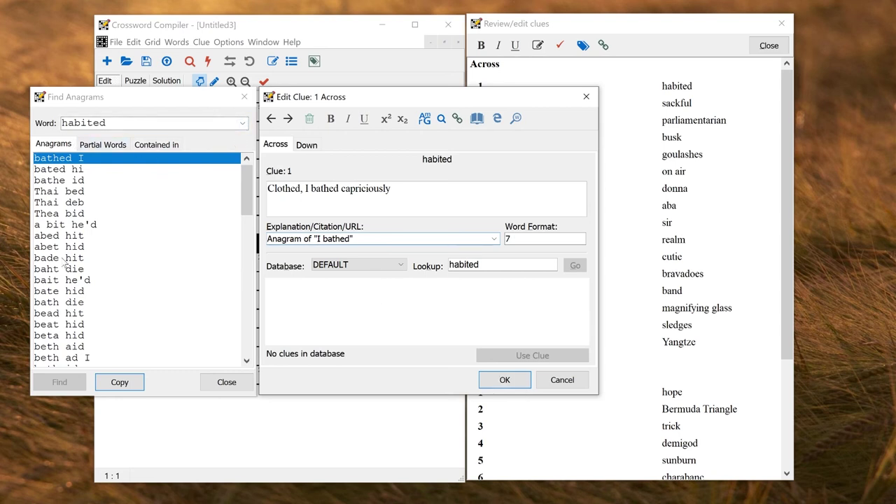
pyautogui.click(108, 102)
pyautogui.click(88, 144)
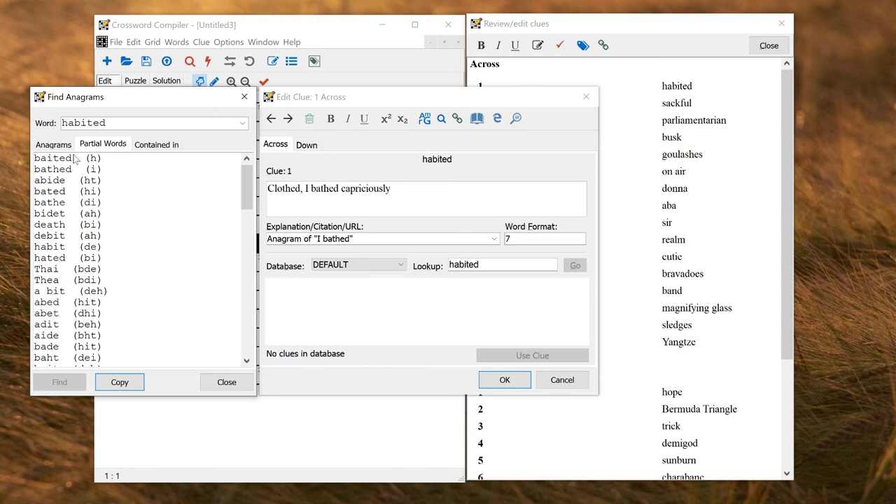
# Review the longer words containing 'habited', then close Find Anagrams and the 1 Across clue editor
pyautogui.click(151, 147)
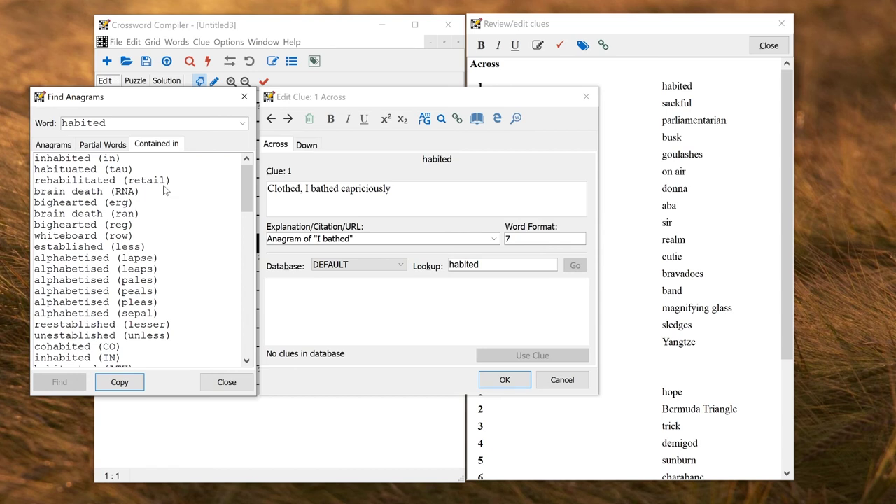
pyautogui.moveTo(246, 185); pyautogui.dragTo(241, 242)
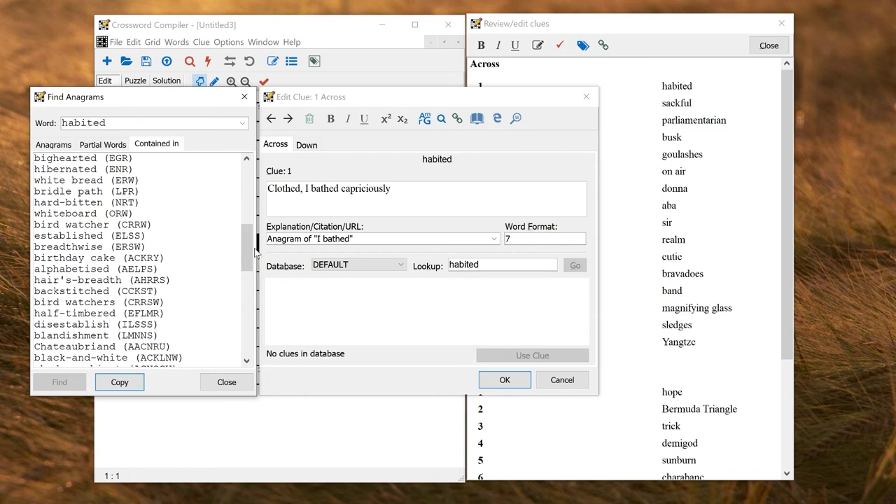
pyautogui.moveTo(244, 242); pyautogui.dragTo(245, 172)
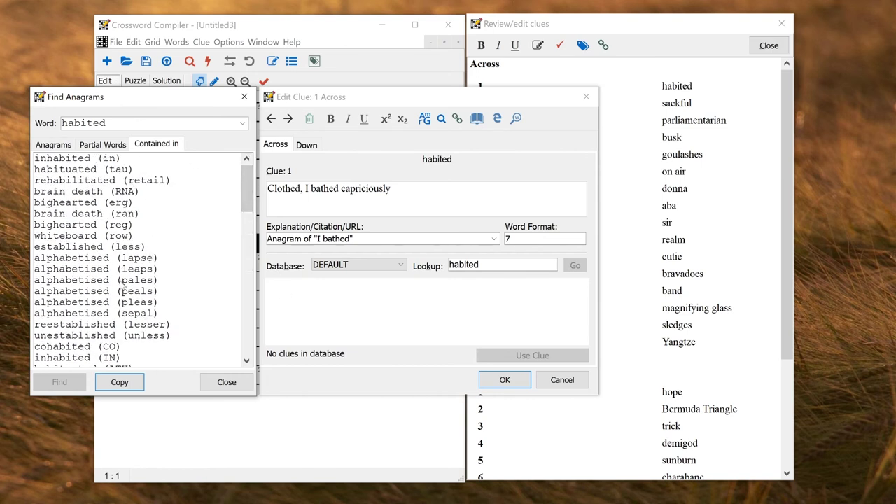
pyautogui.click(244, 97)
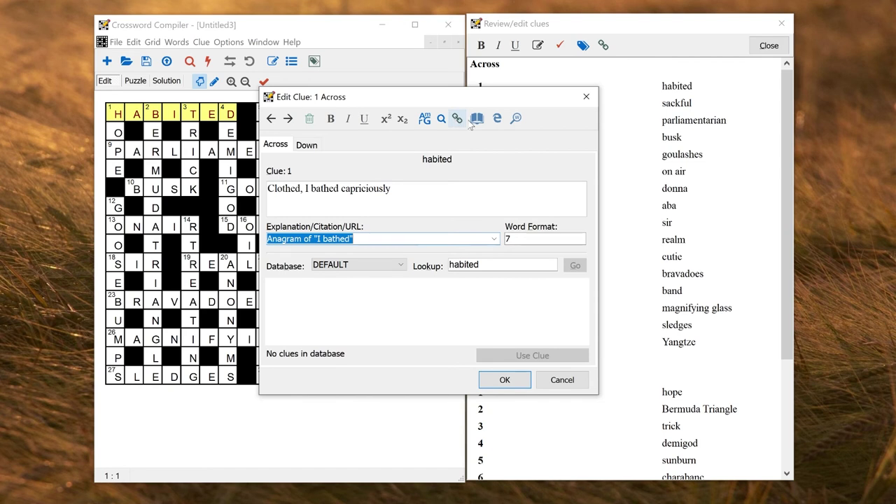
pyautogui.click(594, 104)
# Switch to the Cryptic demo puzzle and enter T in square 1
pyautogui.click(263, 42)
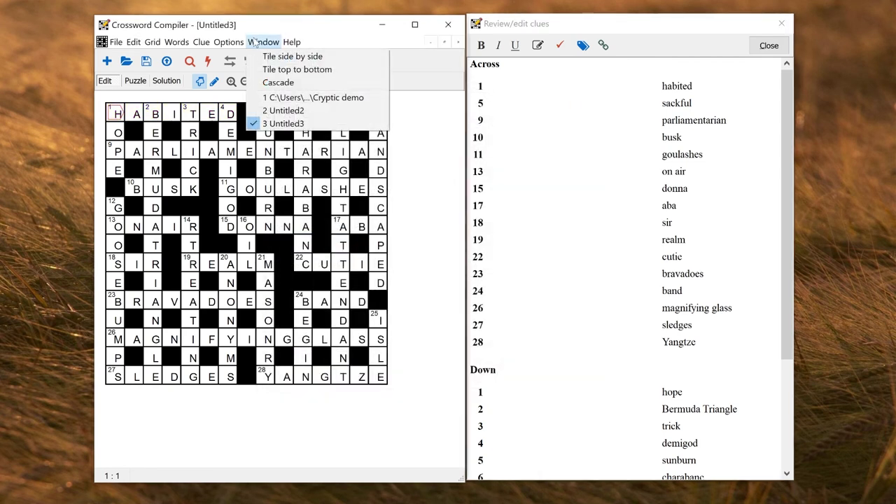
pyautogui.click(264, 97)
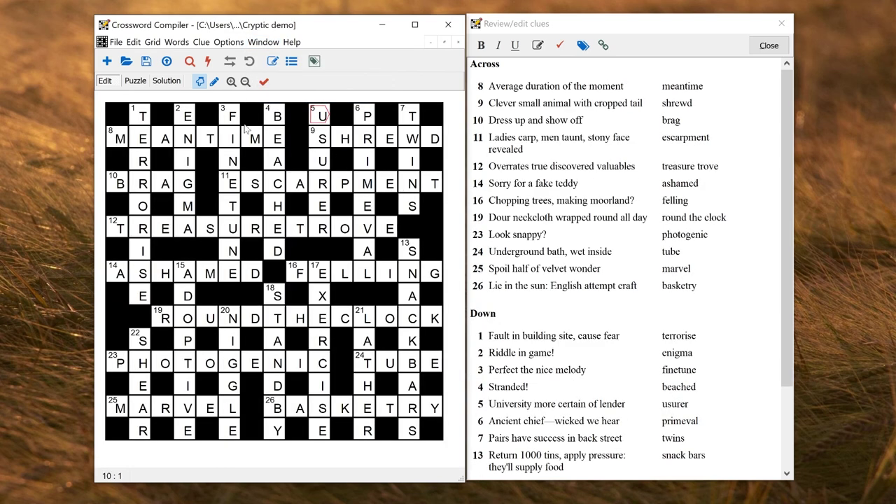
pyautogui.click(141, 114)
pyautogui.write('T')
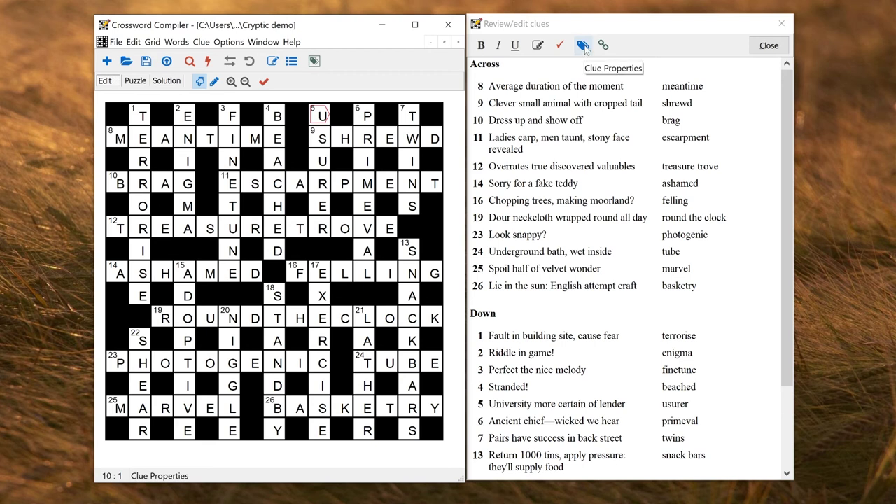
pyautogui.click(201, 42)
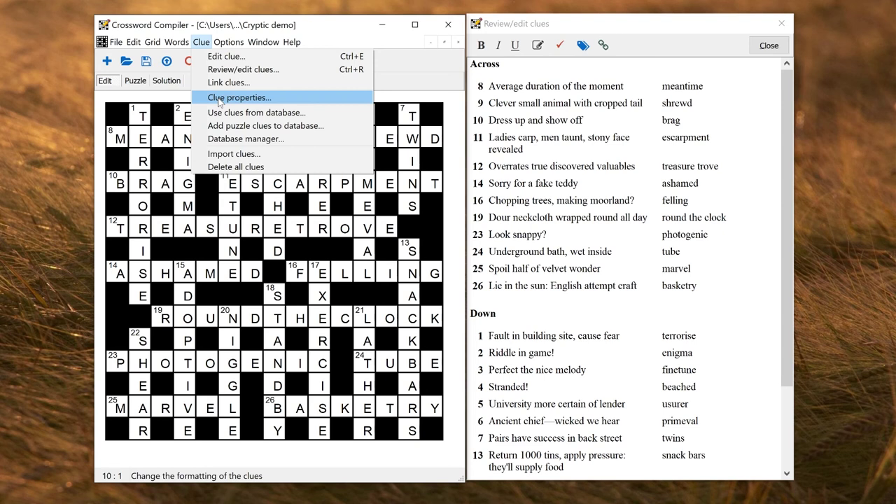
pyautogui.click(219, 102)
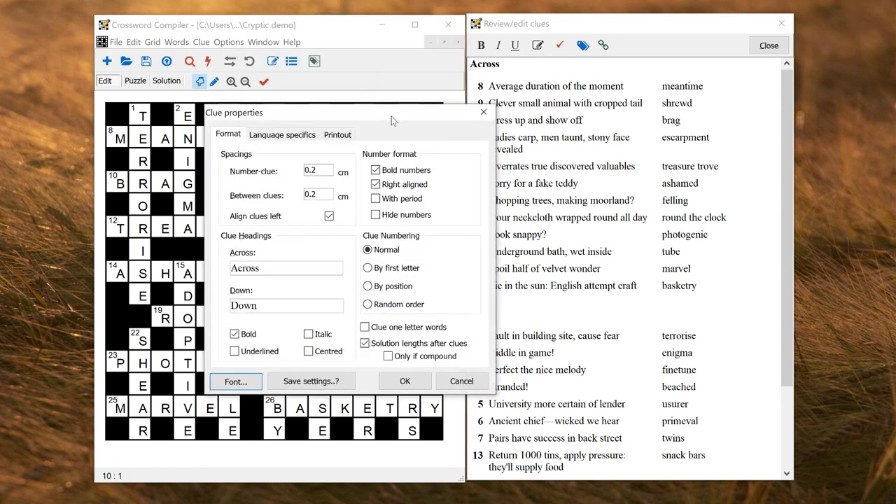
pyautogui.moveTo(392, 120); pyautogui.dragTo(356, 118)
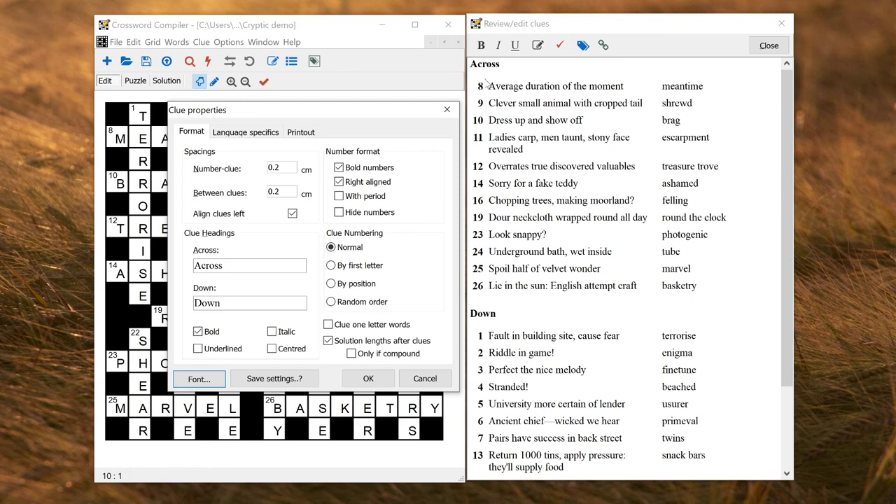
pyautogui.click(339, 168)
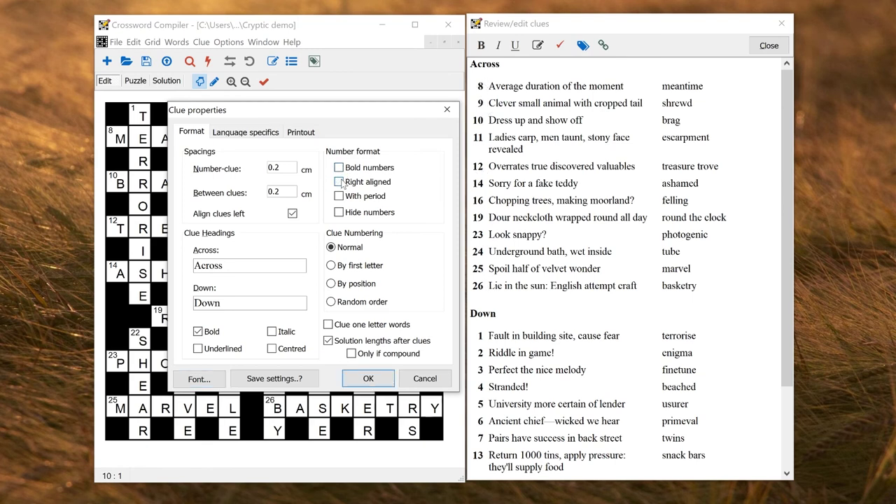
pyautogui.click(339, 196)
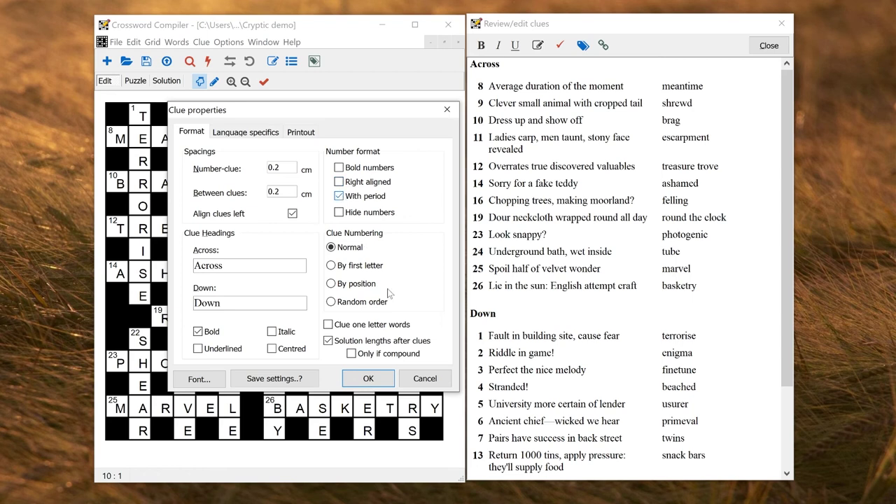
pyautogui.click(368, 378)
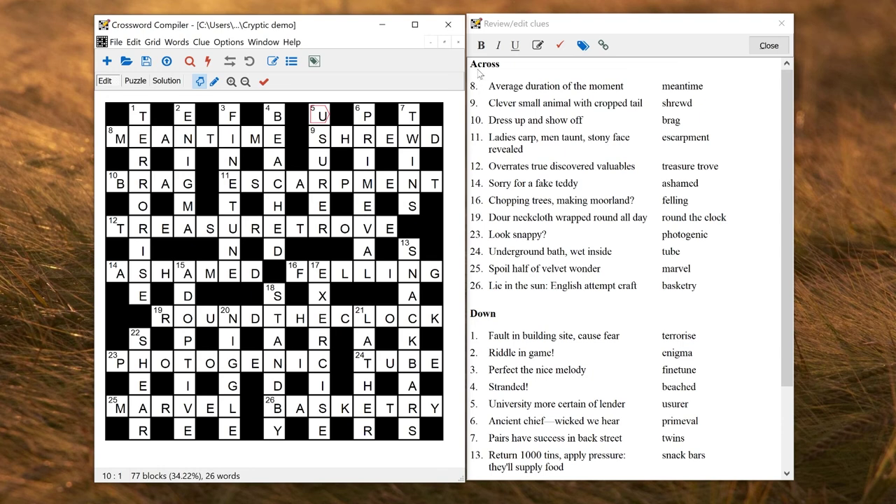
pyautogui.click(583, 45)
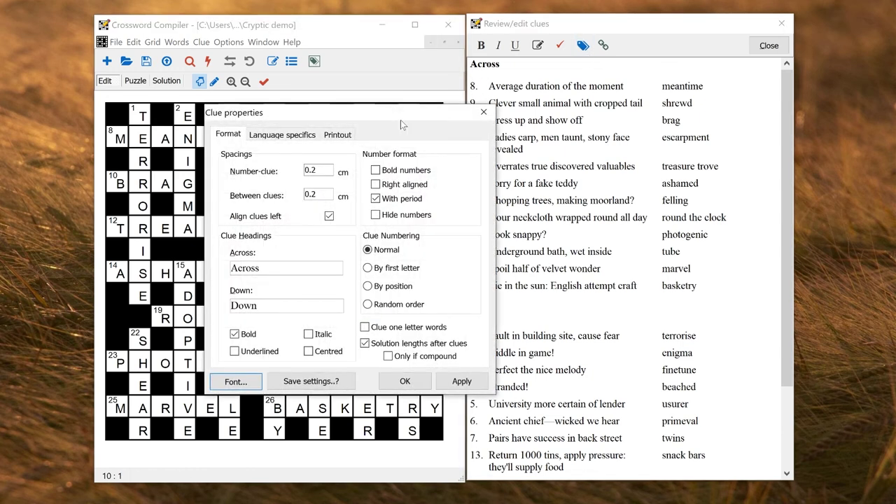
pyautogui.moveTo(400, 115); pyautogui.dragTo(372, 111)
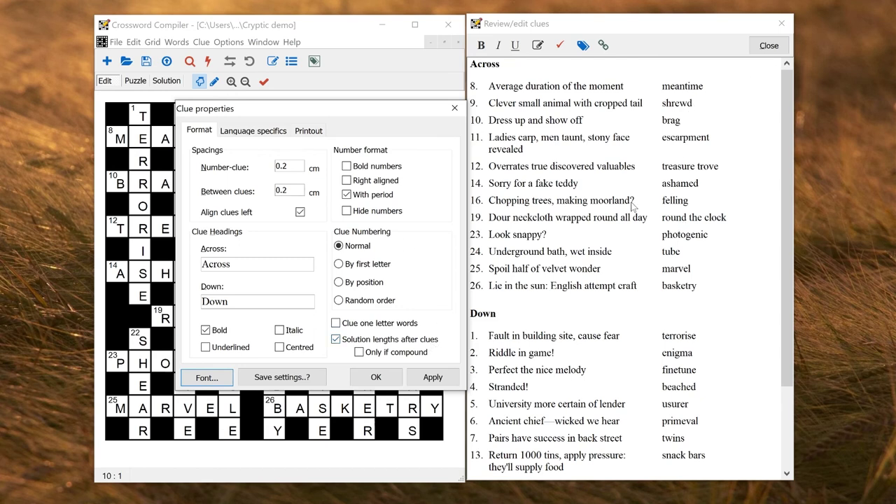
pyautogui.click(454, 109)
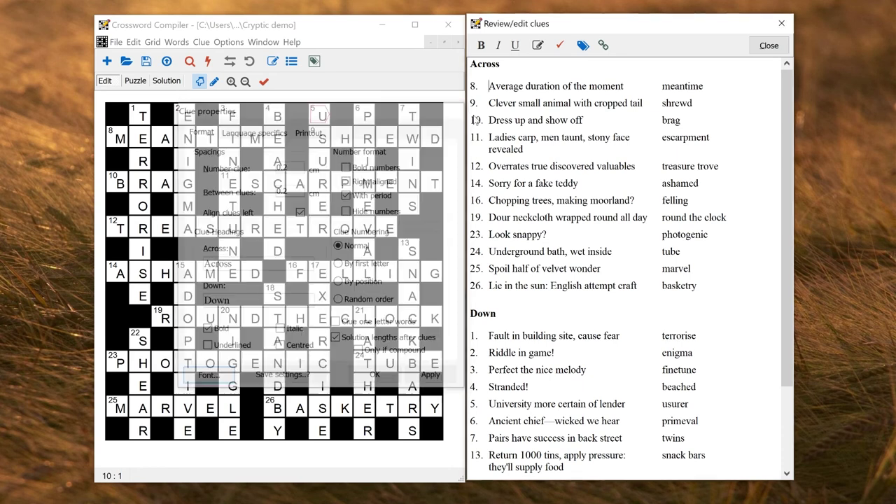
pyautogui.doubleClick(675, 225)
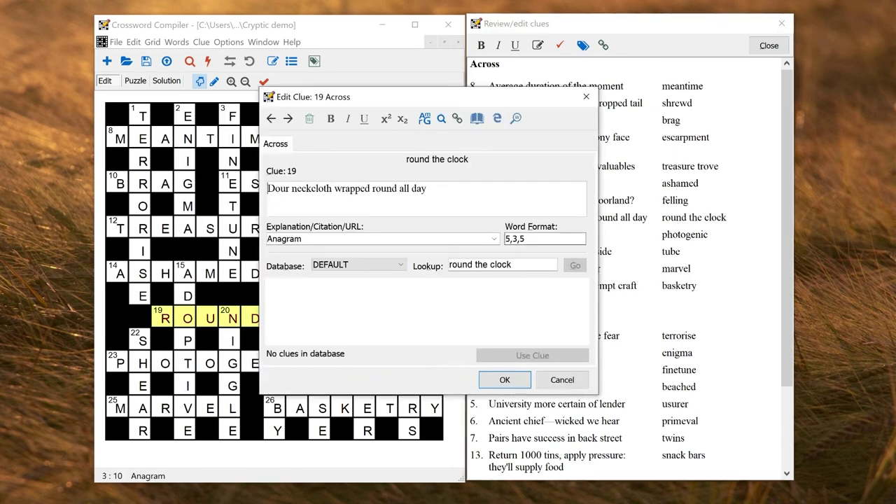
pyautogui.click(525, 238)
pyautogui.click(587, 100)
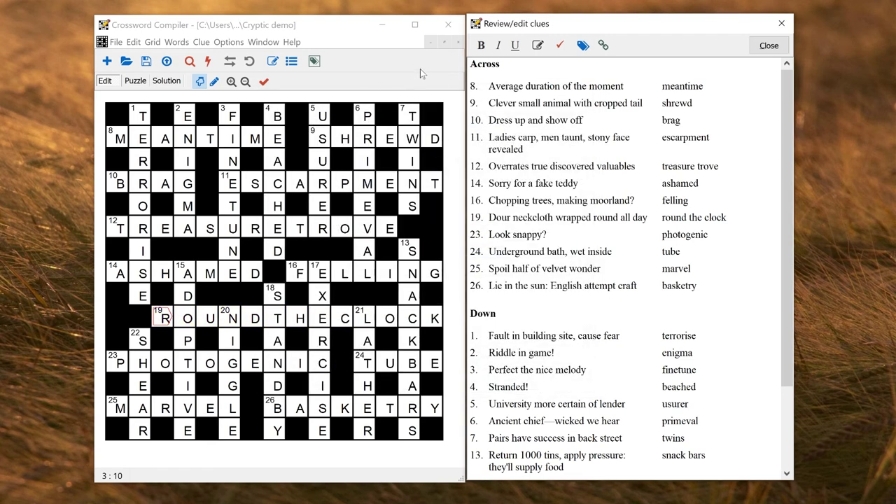
pyautogui.click(582, 45)
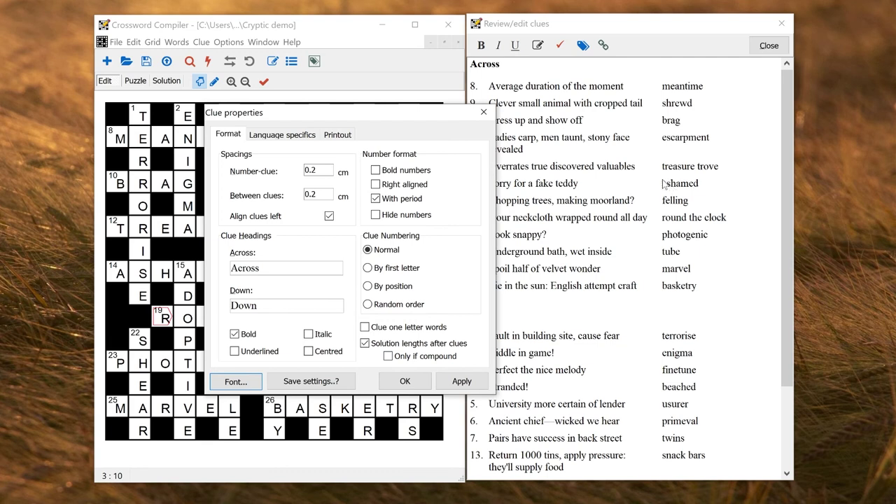
pyautogui.click(388, 357)
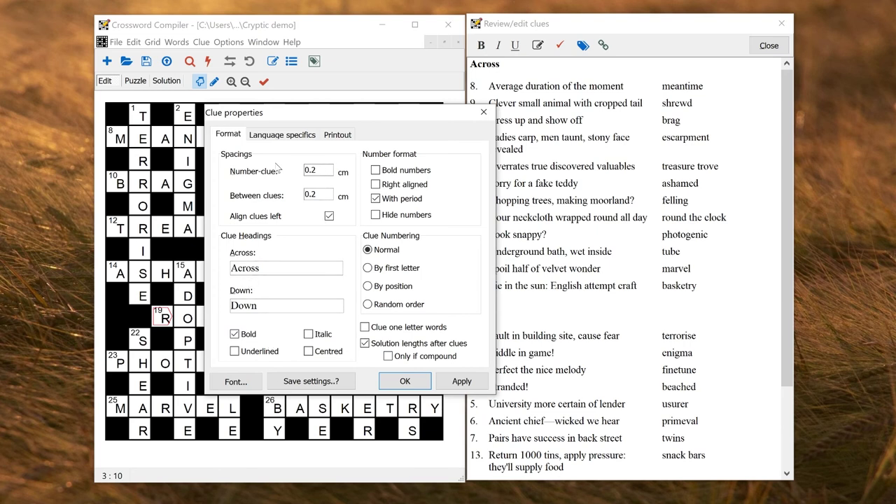
pyautogui.click(348, 134)
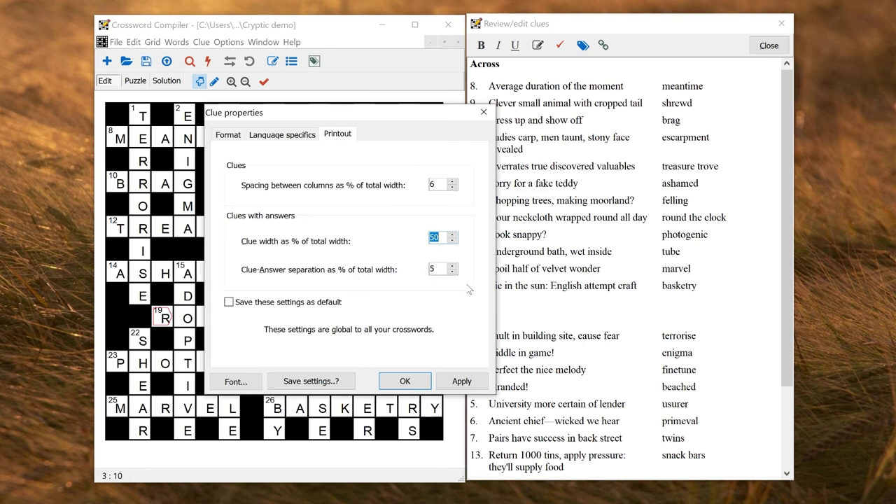
pyautogui.click(483, 114)
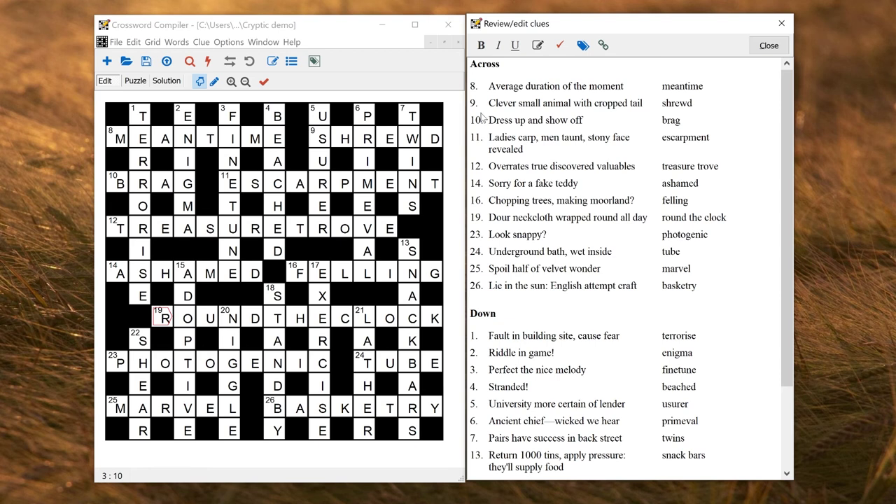
# In Grid Properties, set the Blocks colour to Green and Letters to Navy
pyautogui.click(162, 44)
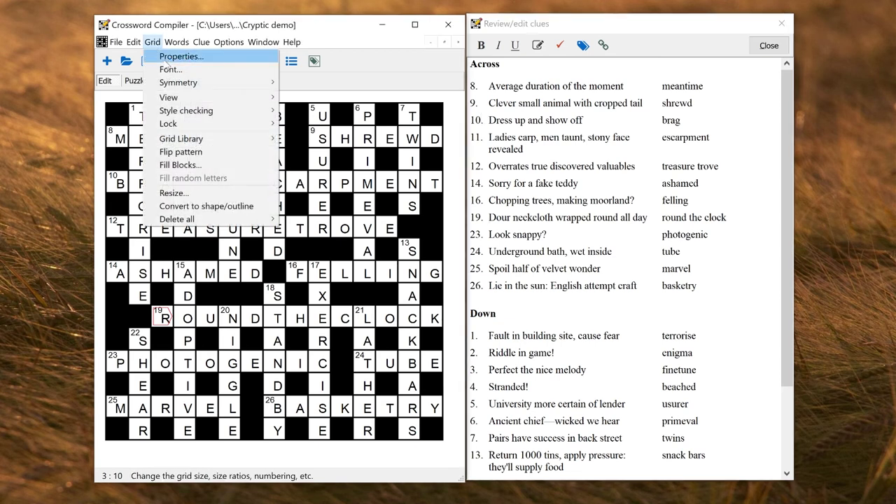
pyautogui.click(166, 61)
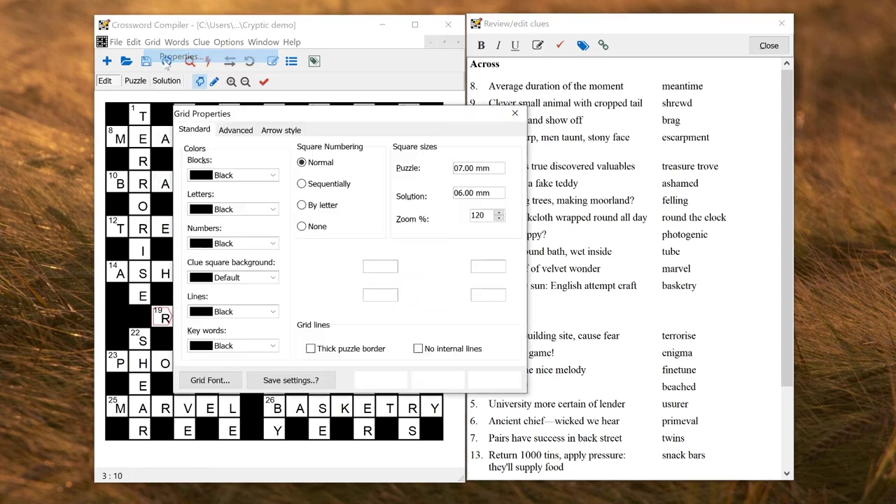
pyautogui.click(273, 176)
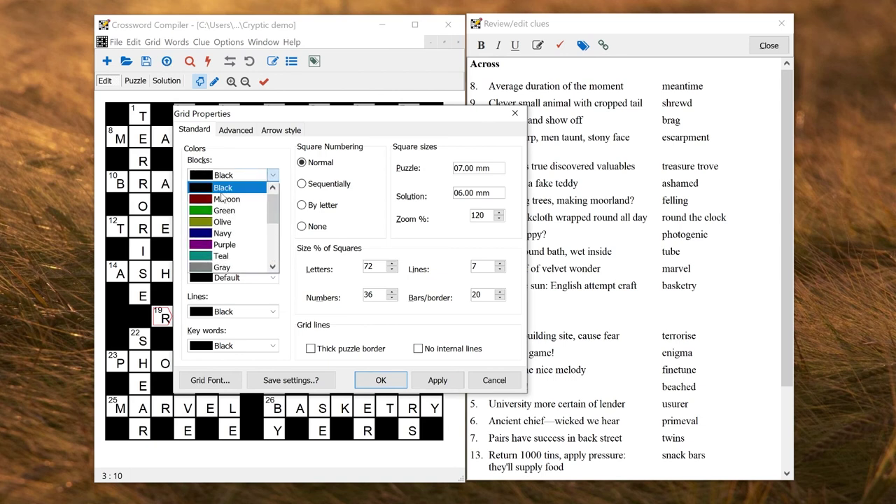
pyautogui.click(224, 213)
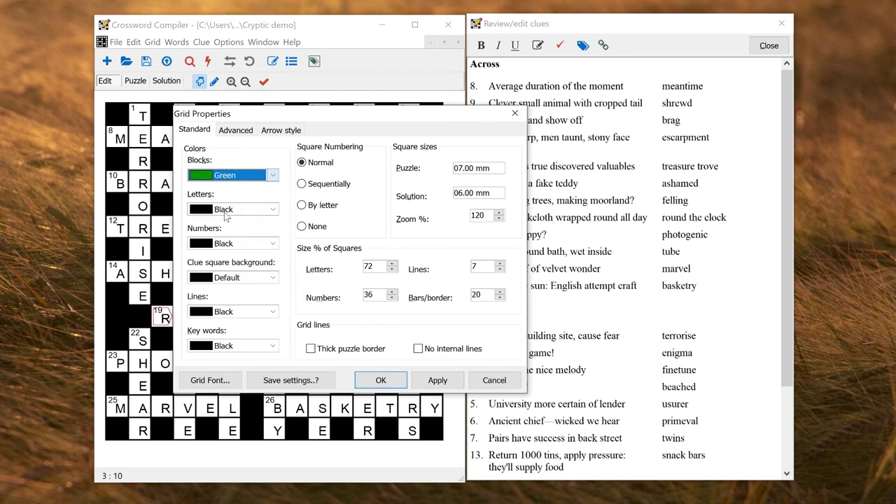
pyautogui.click(273, 209)
pyautogui.click(231, 267)
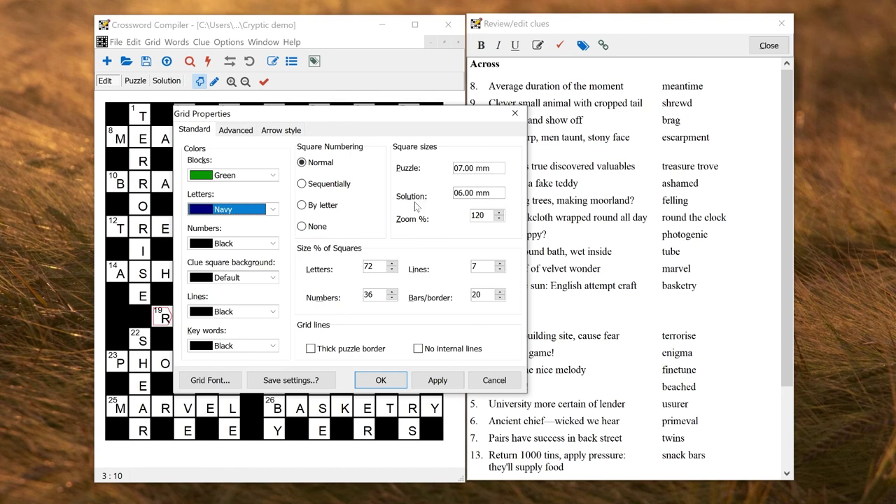
pyautogui.click(435, 384)
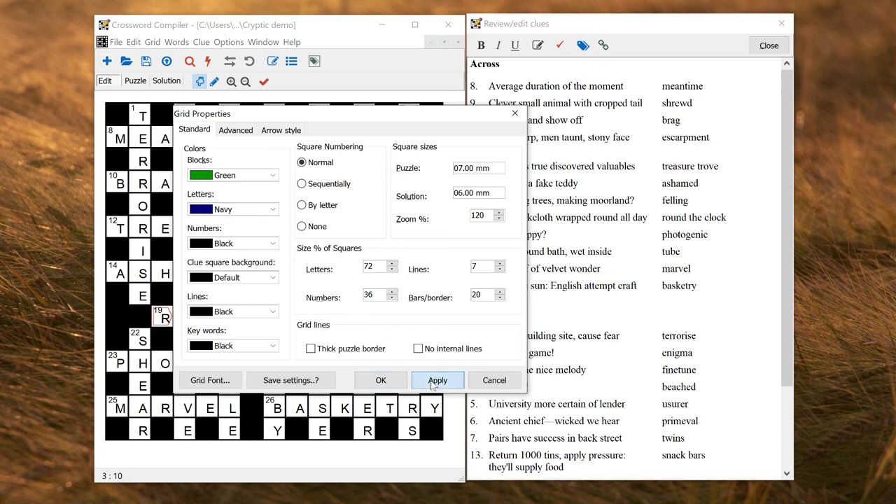
pyautogui.click(381, 380)
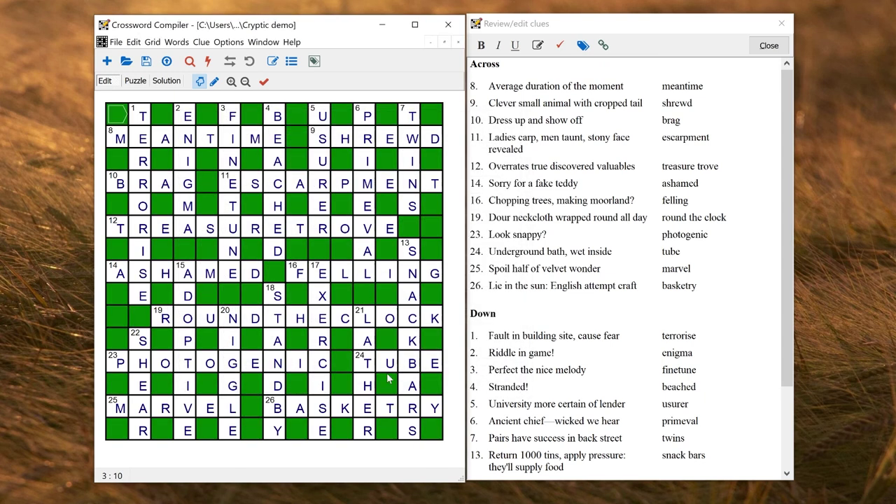
# Preview the empty numbered puzzle, return to the solution, and look over the puzzle information
pyautogui.click(138, 82)
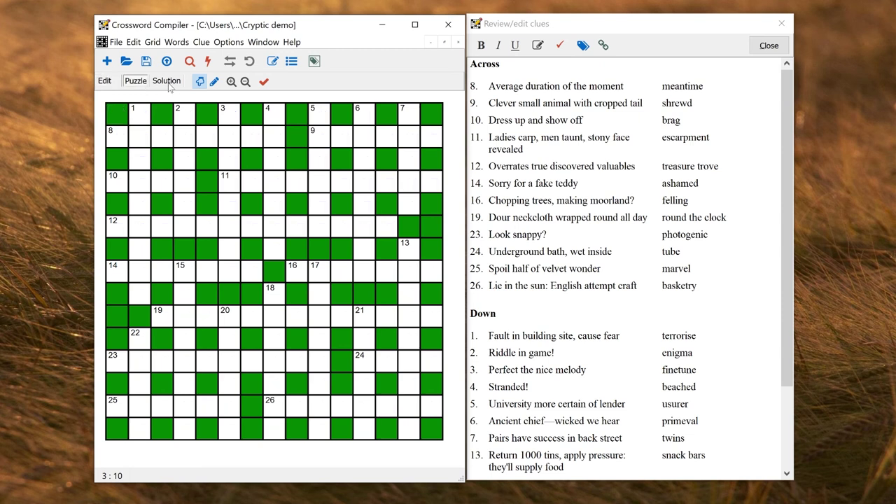
pyautogui.click(168, 83)
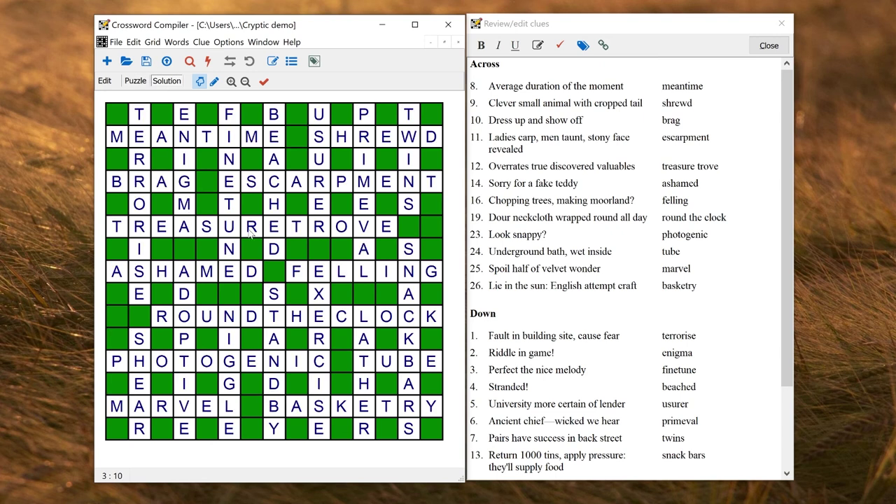
pyautogui.click(116, 43)
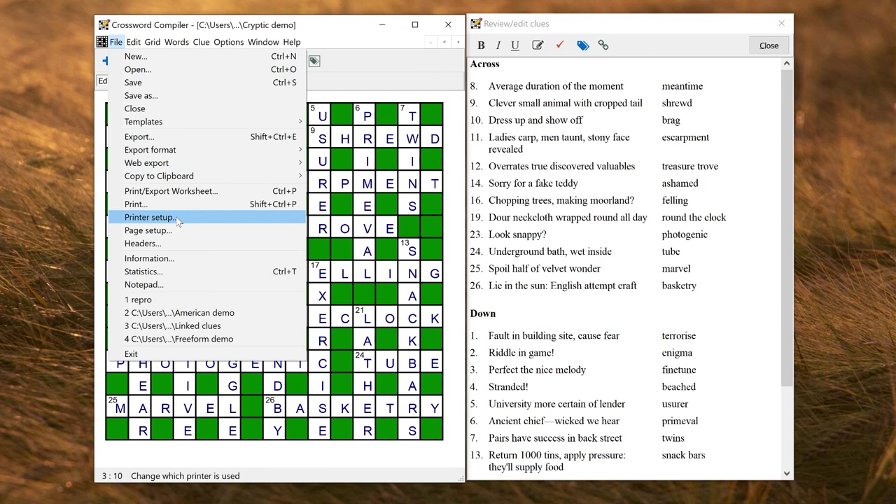
pyautogui.click(167, 259)
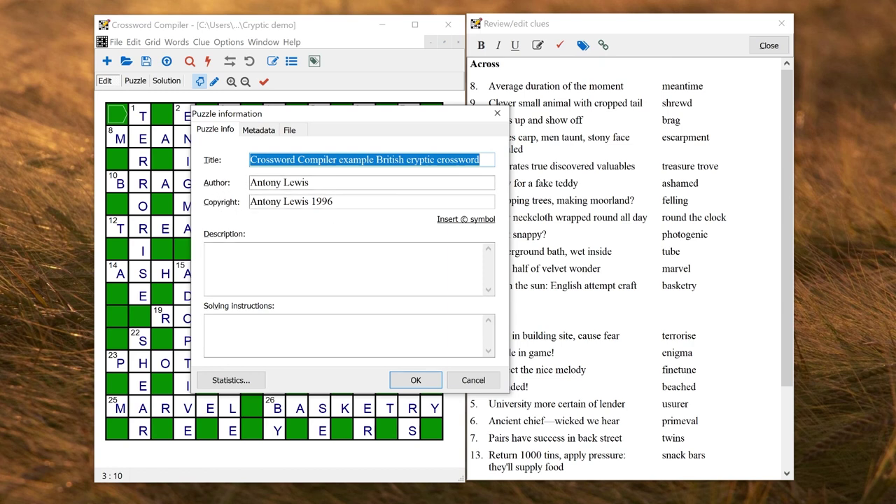
pyautogui.click(473, 381)
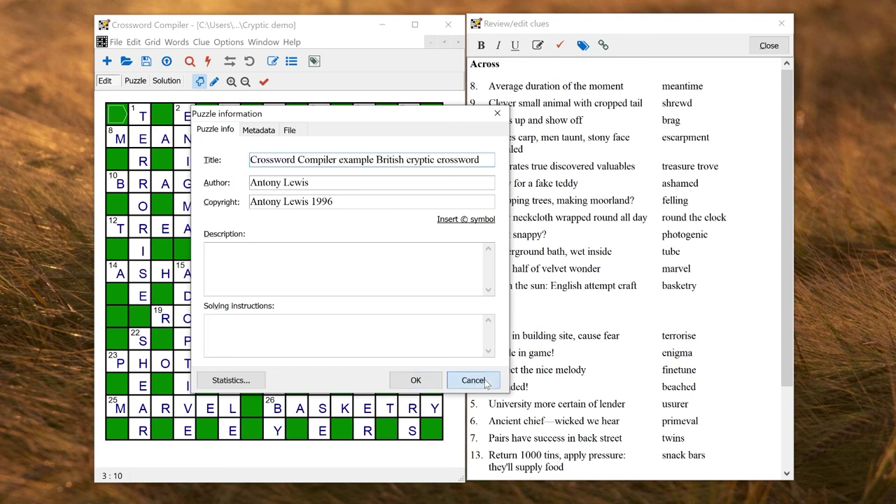
pyautogui.click(116, 42)
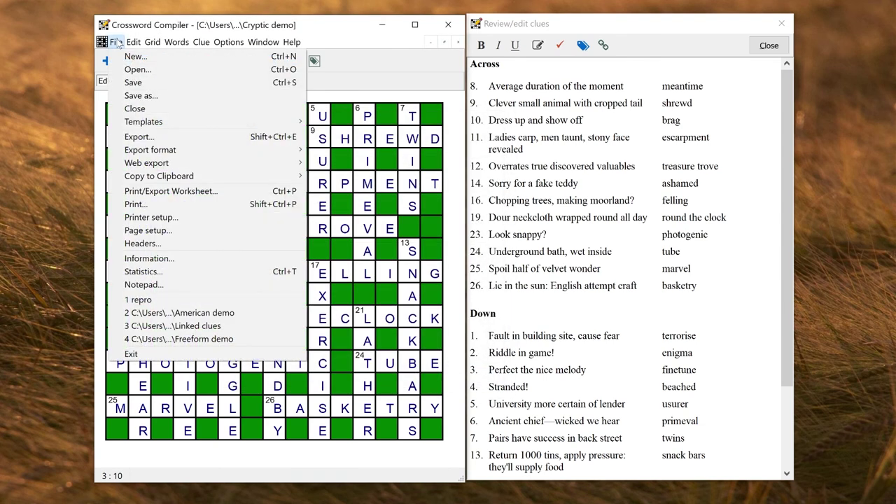
# Open Puzzle Statistics and locate PRIMEVAL and both 13-letter words from the word list
pyautogui.click(179, 274)
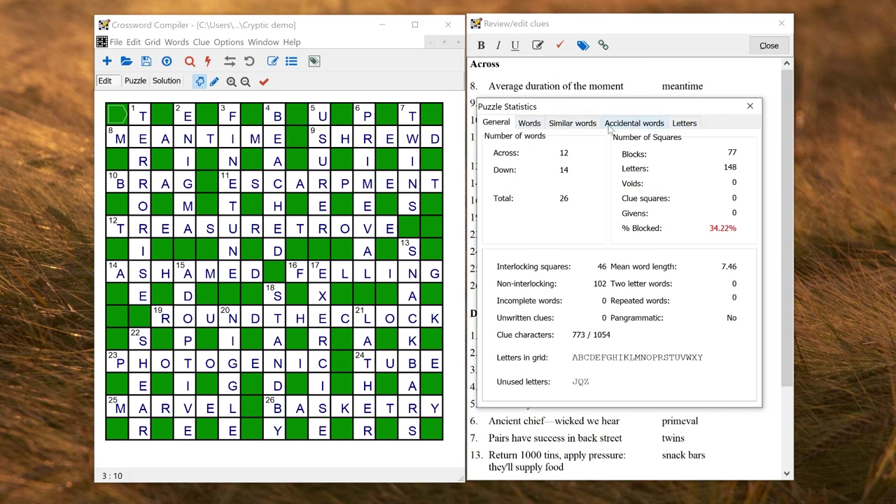
pyautogui.click(522, 124)
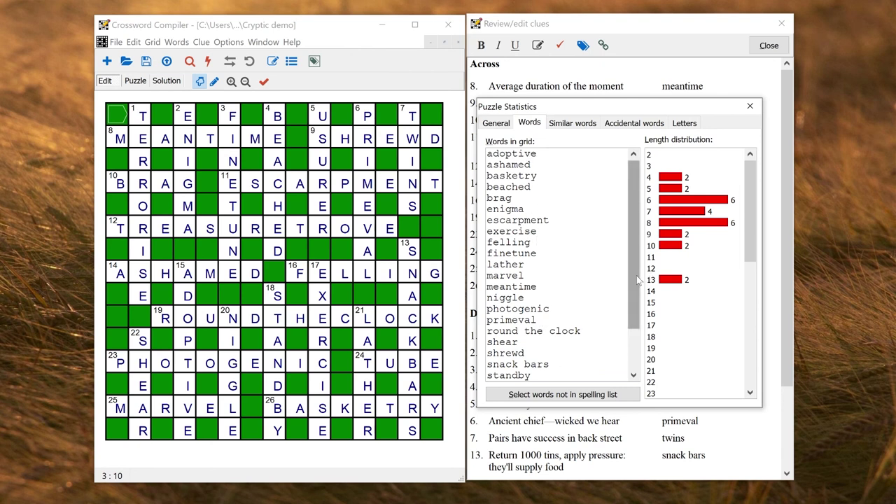
pyautogui.scroll(-2, 636, 326)
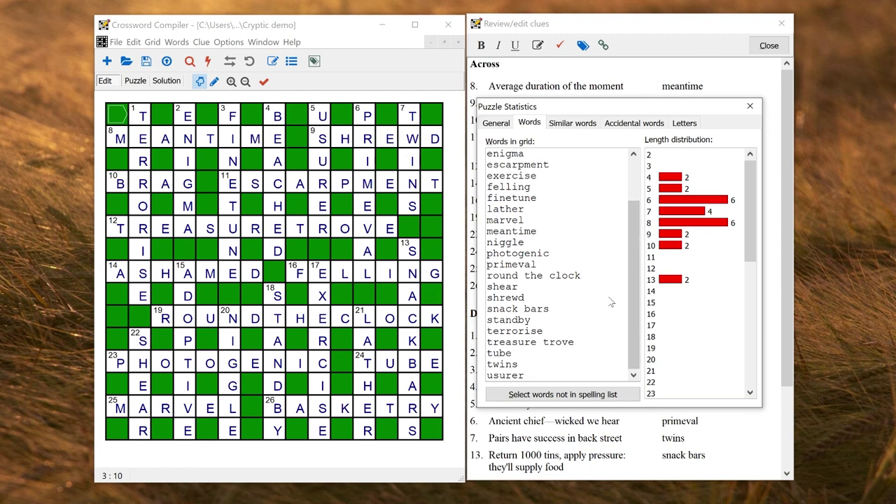
pyautogui.click(524, 266)
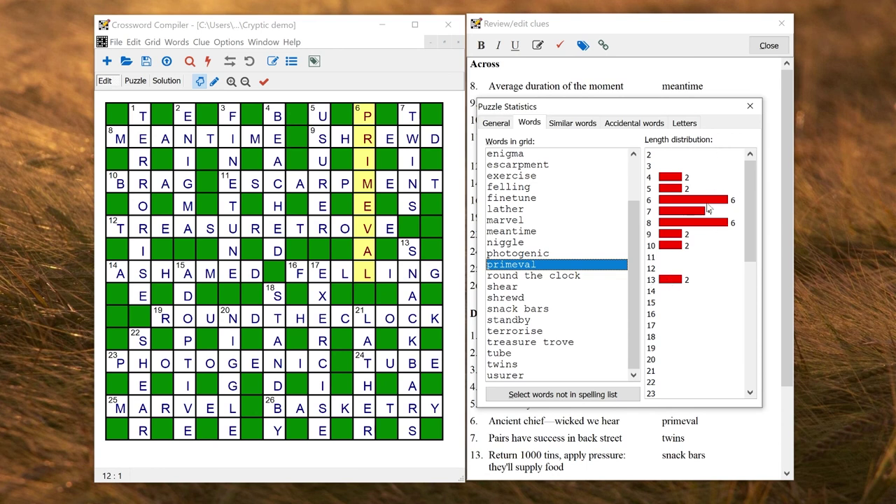
pyautogui.click(681, 280)
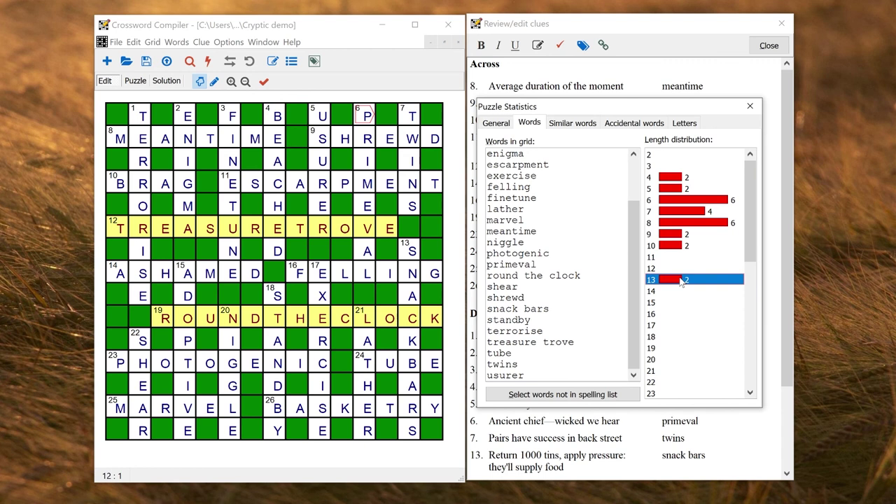
# Highlight the similar pairs PRIMEVAL/MEANTIME and USURER/TREASURETROVE in the grid
pyautogui.click(570, 124)
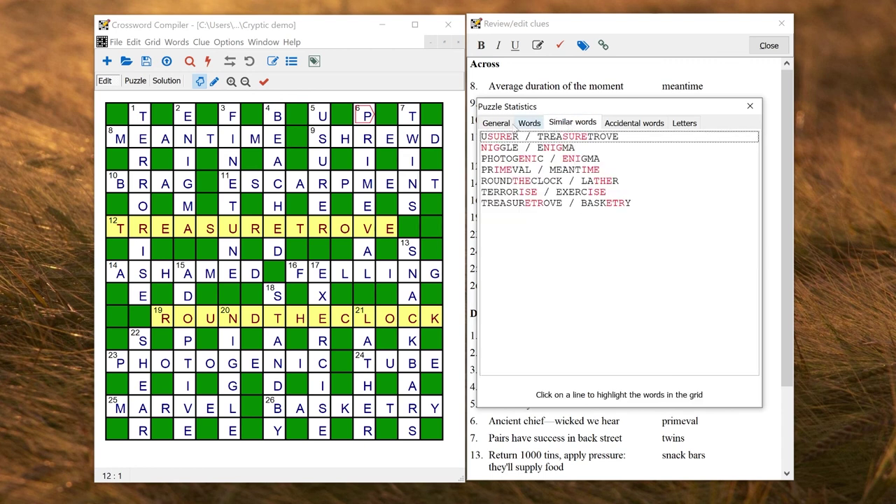
pyautogui.click(584, 174)
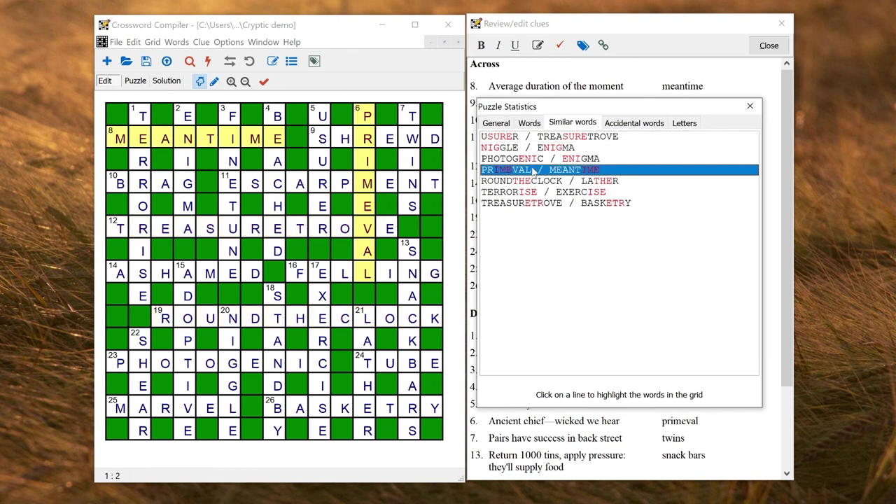
pyautogui.click(535, 139)
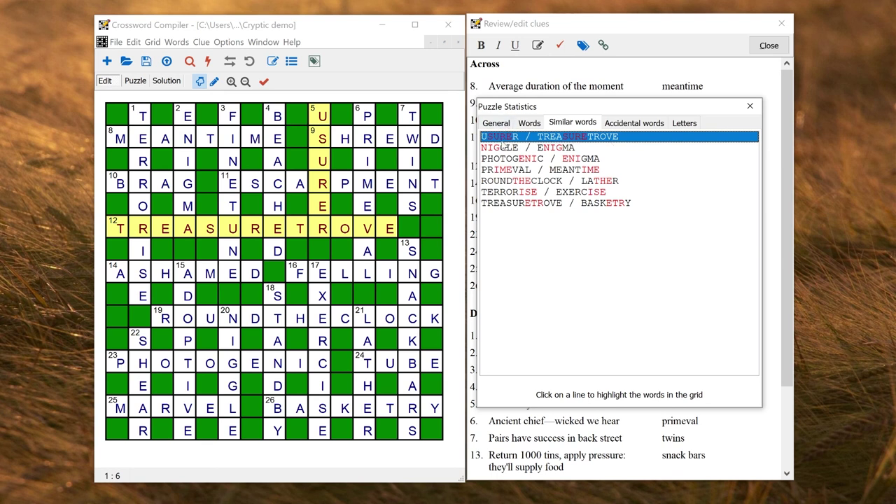
# Locate the accidental word HO, check the letter counts, and close the statistics
pyautogui.click(629, 125)
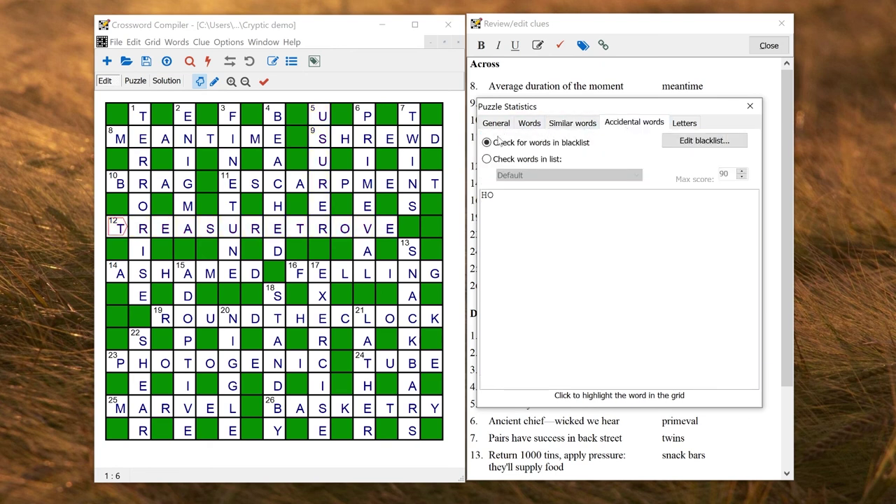
pyautogui.click(508, 201)
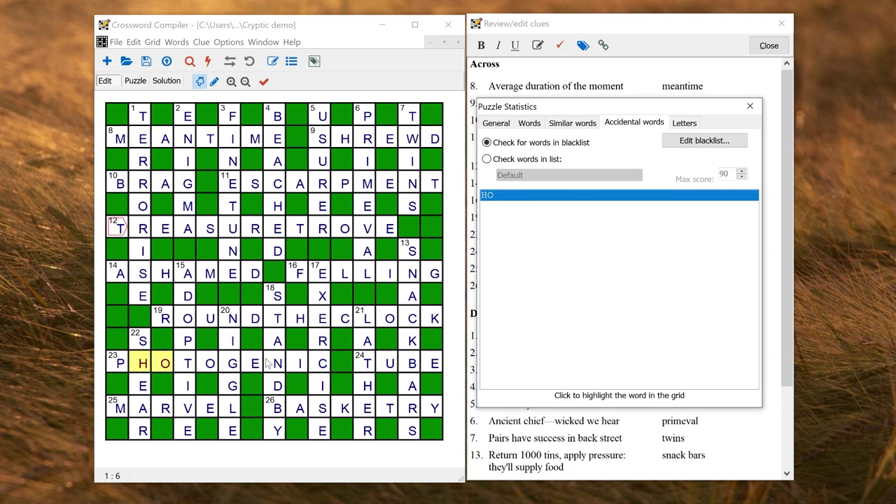
pyautogui.click(683, 124)
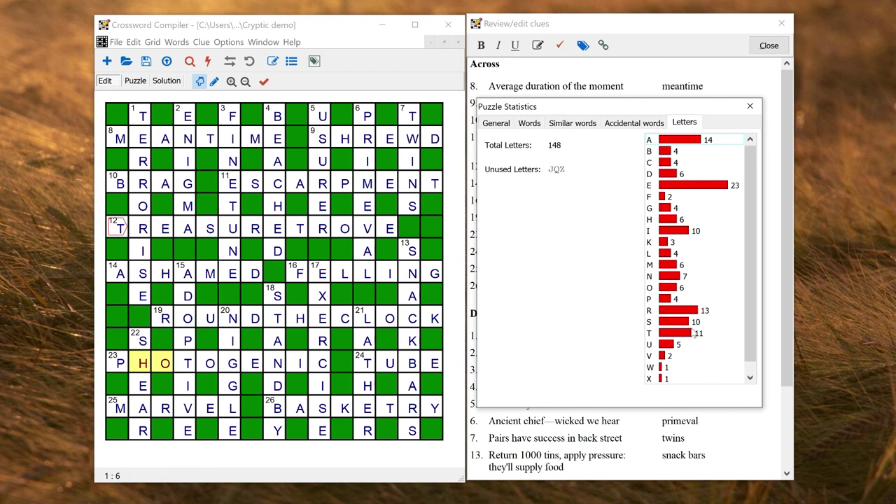
pyautogui.click(750, 108)
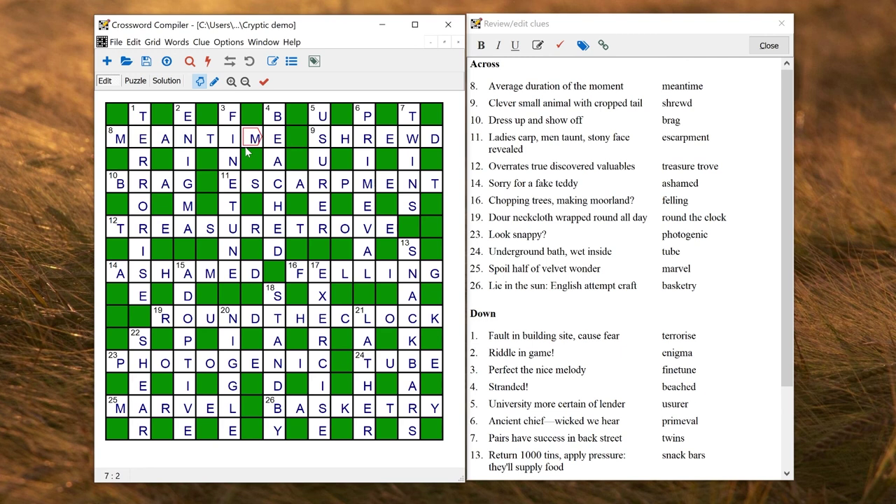
pyautogui.click(115, 42)
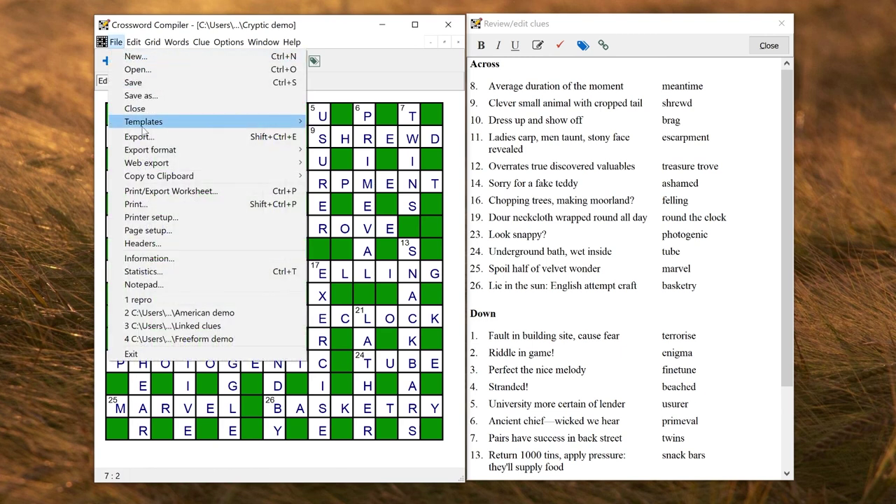
pyautogui.click(173, 193)
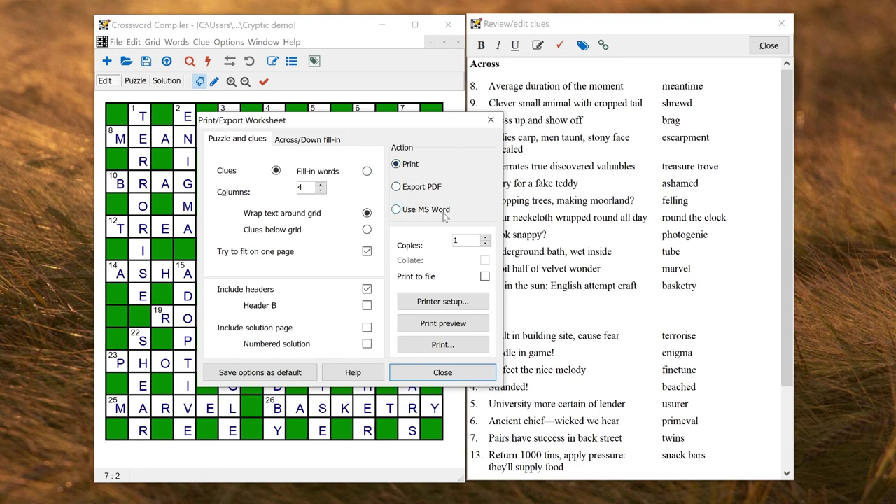
pyautogui.click(443, 324)
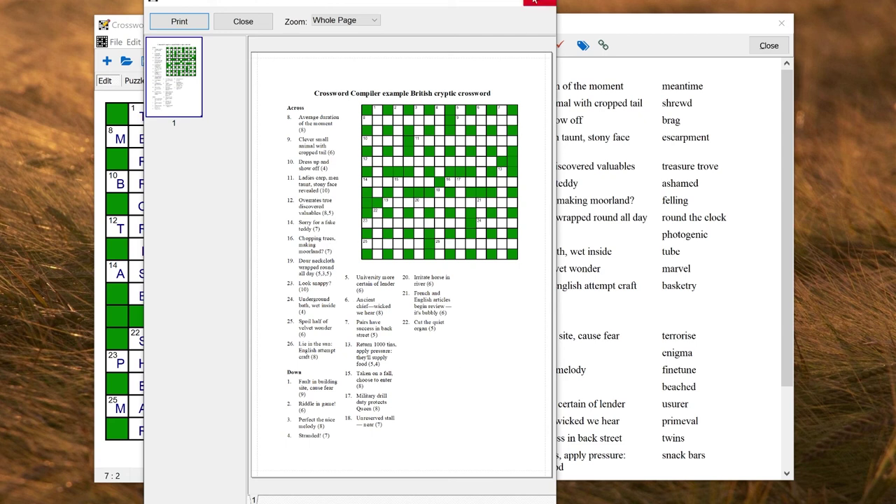
pyautogui.click(243, 21)
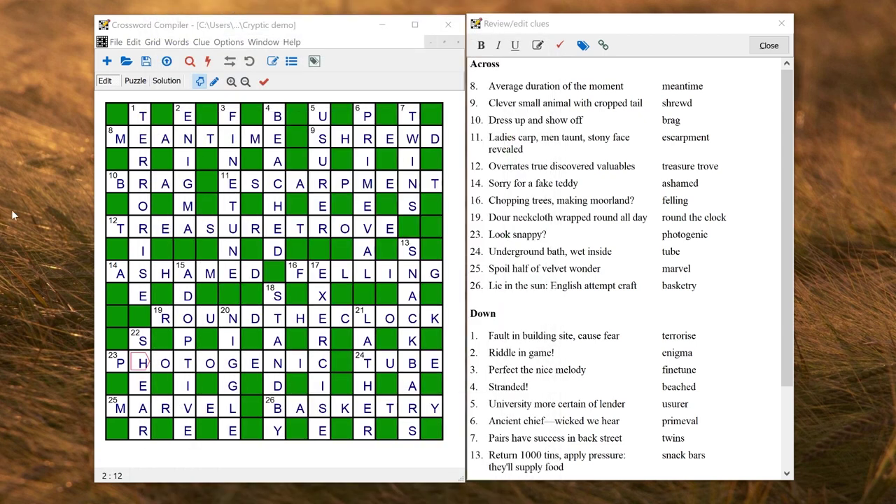
pyautogui.click(116, 43)
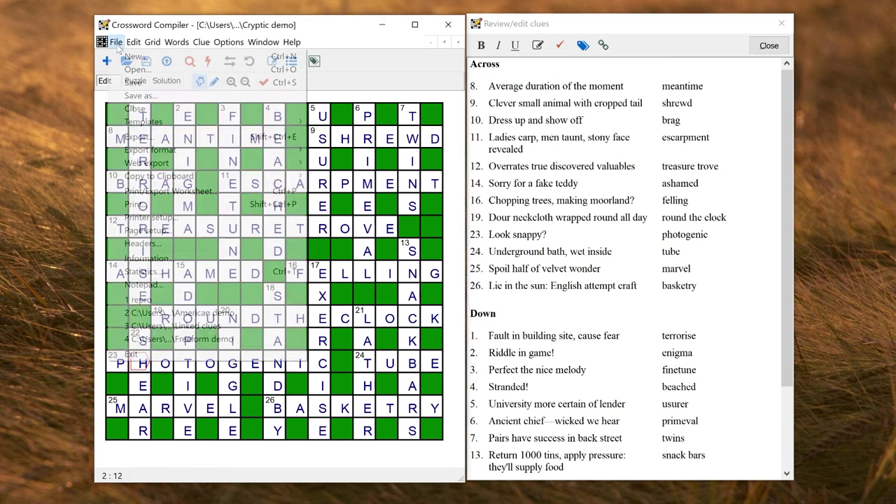
pyautogui.click(143, 205)
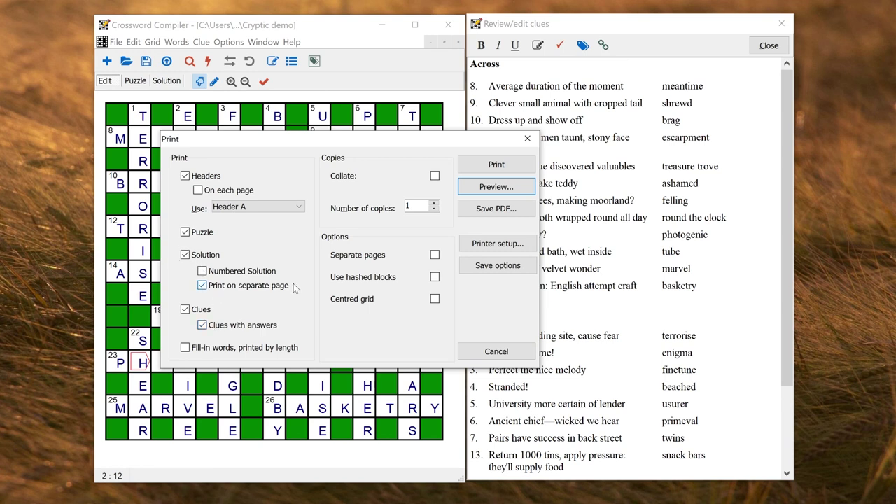
pyautogui.click(497, 187)
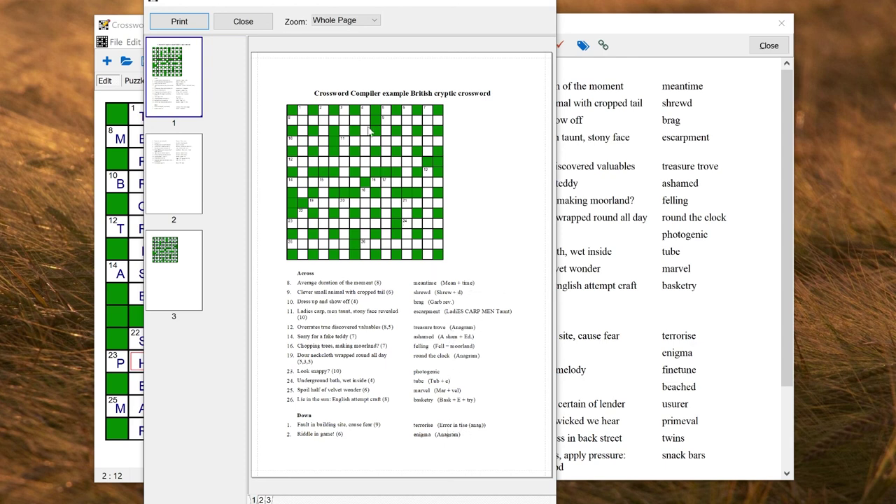
pyautogui.click(181, 164)
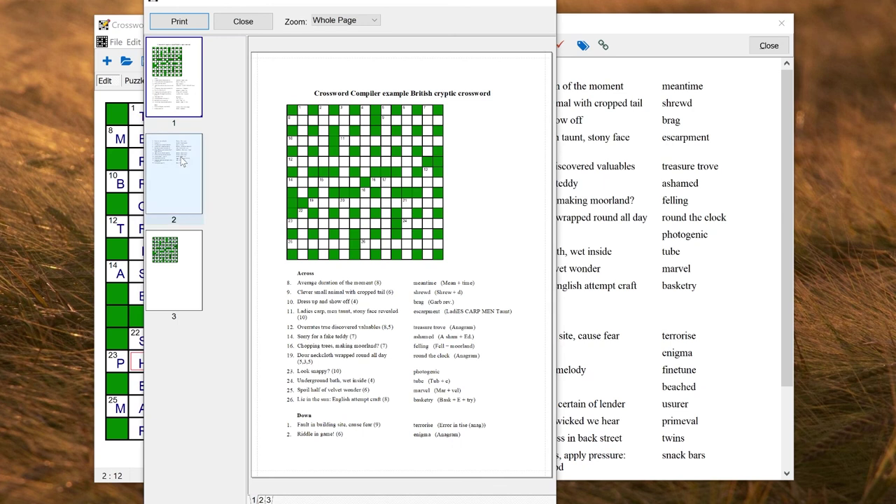
pyautogui.click(180, 259)
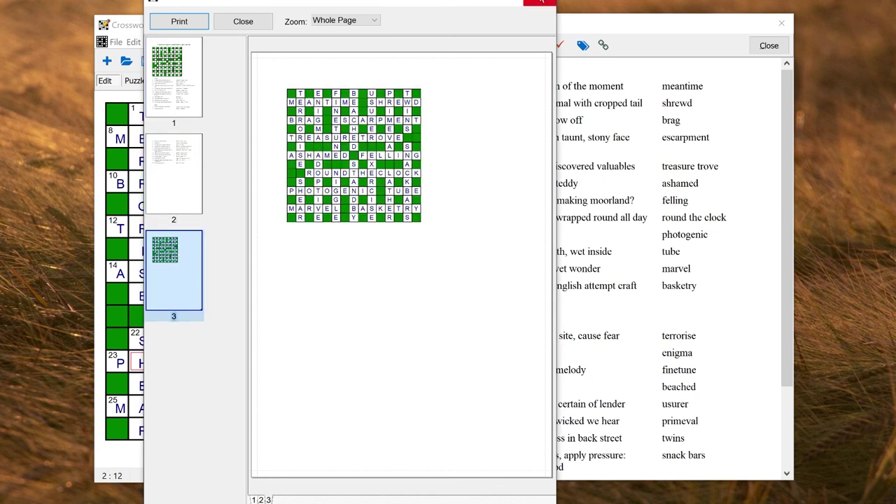
pyautogui.click(541, 2)
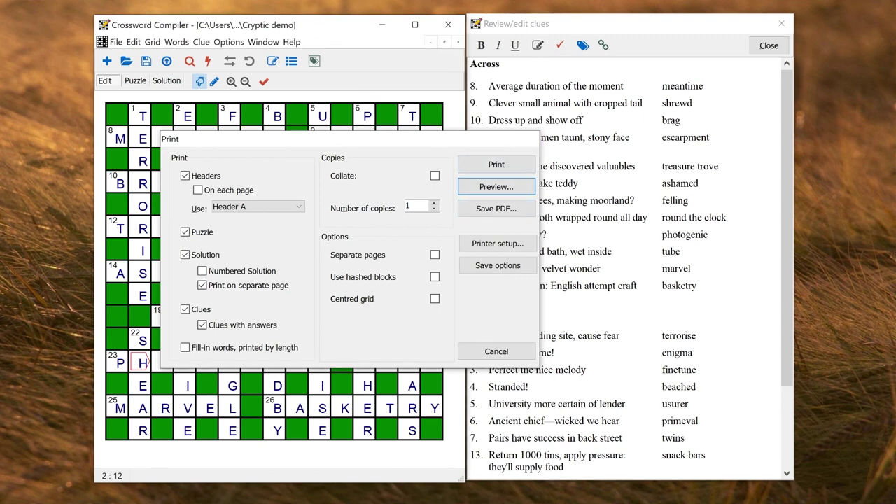
pyautogui.click(528, 138)
pyautogui.click(116, 42)
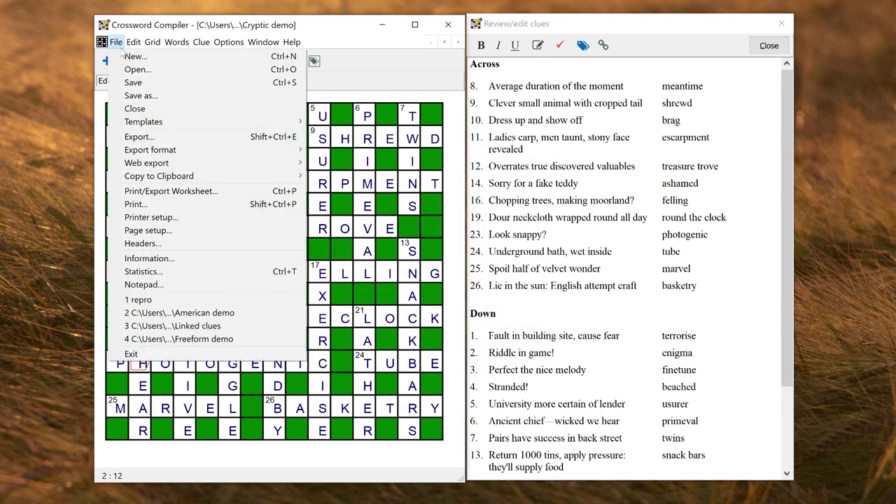
pyautogui.click(150, 138)
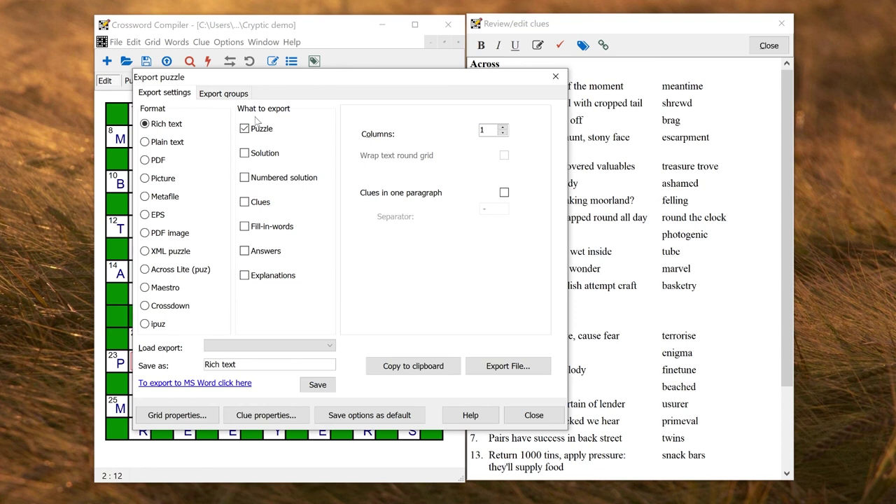
pyautogui.click(162, 180)
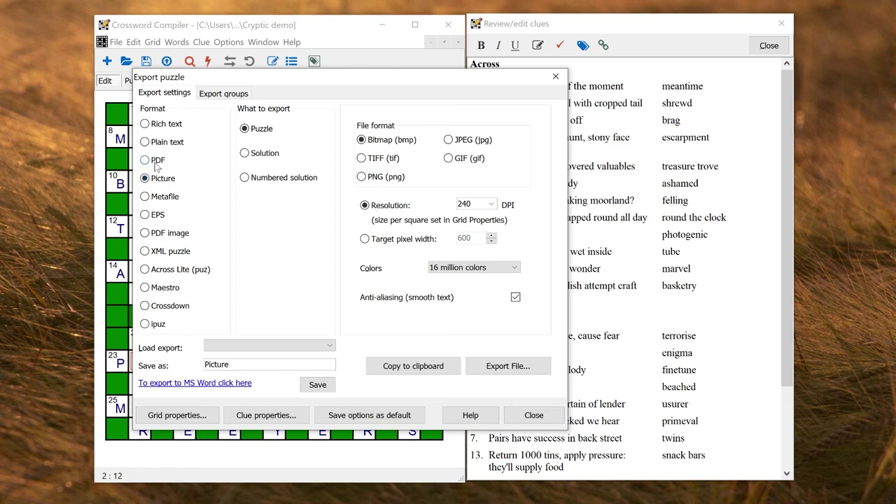
pyautogui.click(157, 162)
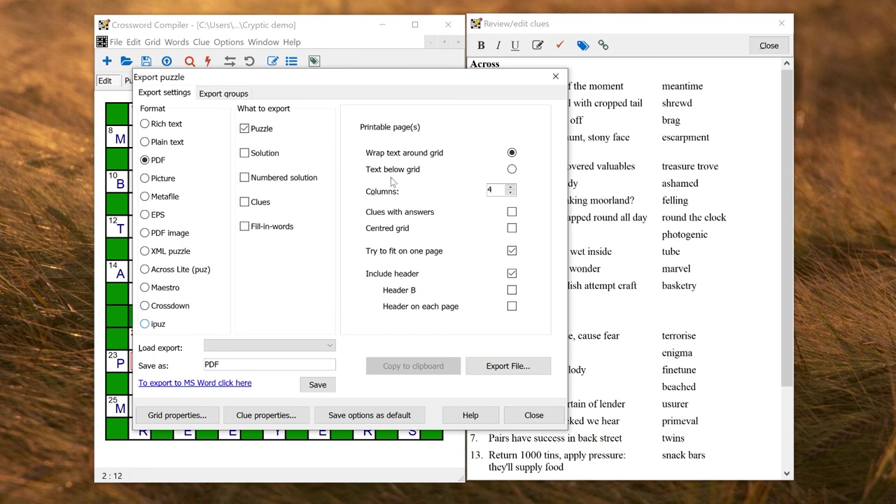
pyautogui.click(563, 78)
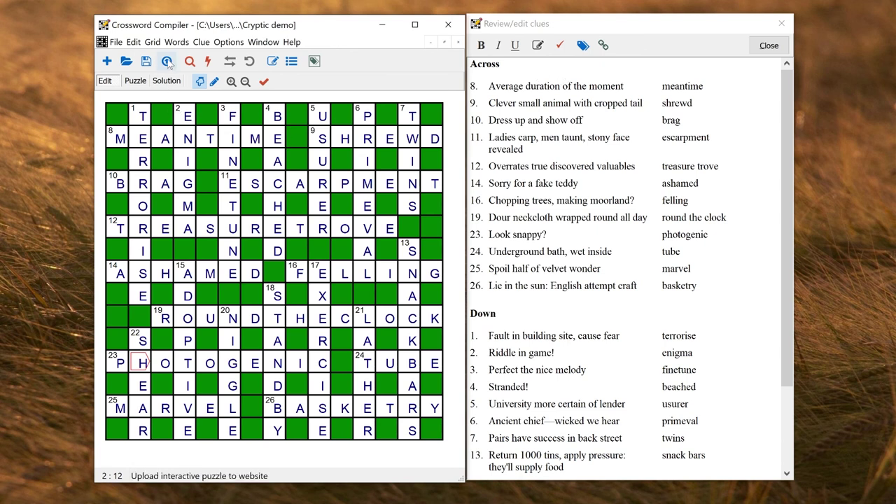
pyautogui.click(116, 42)
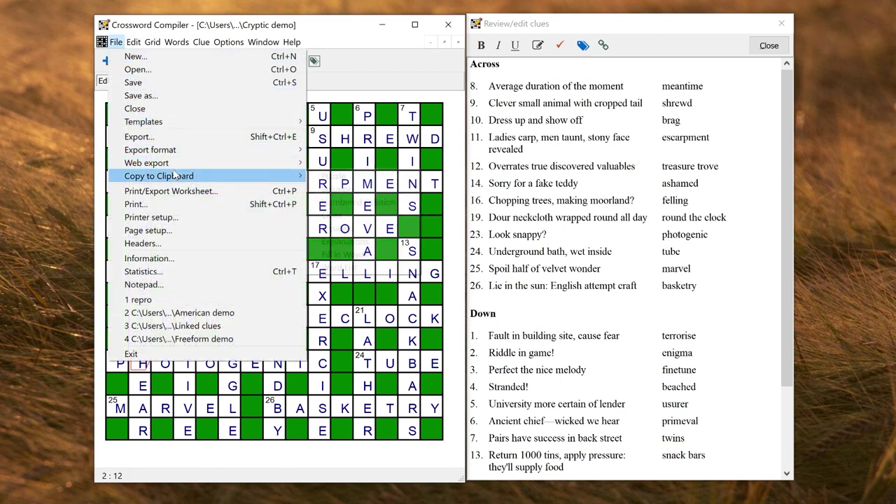
pyautogui.moveTo(266, 163)
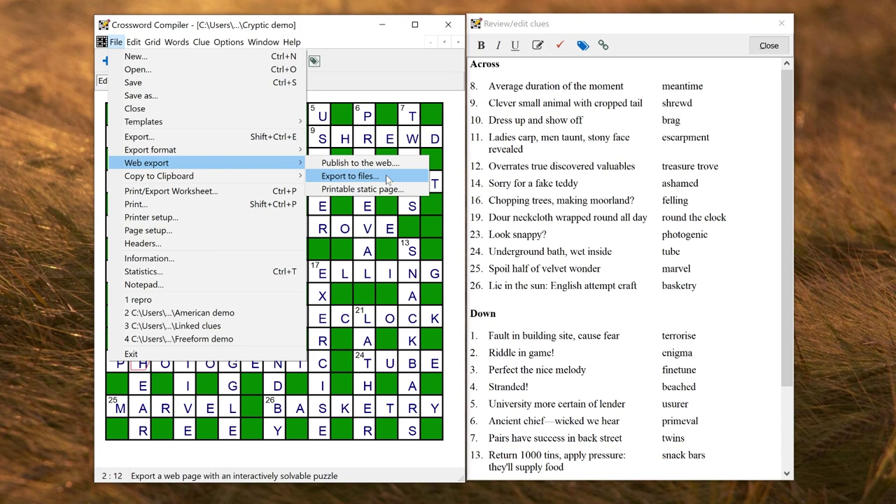
pyautogui.press('Escape')
pyautogui.press('Escape')
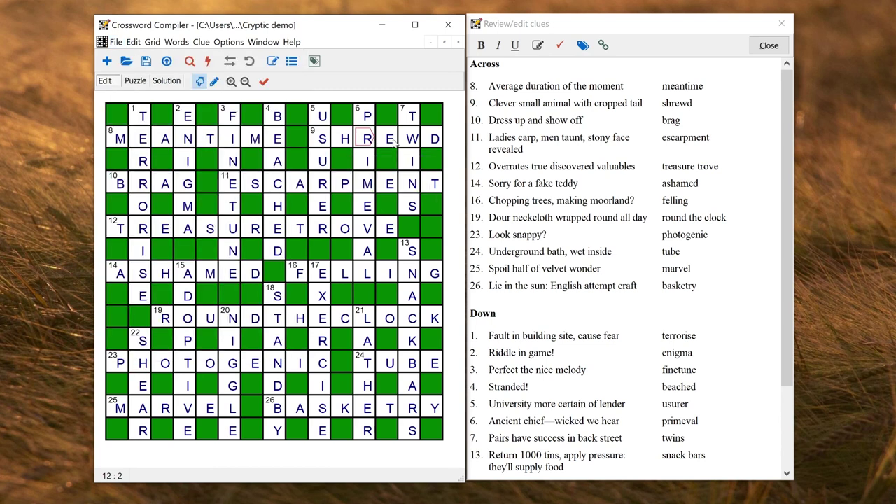